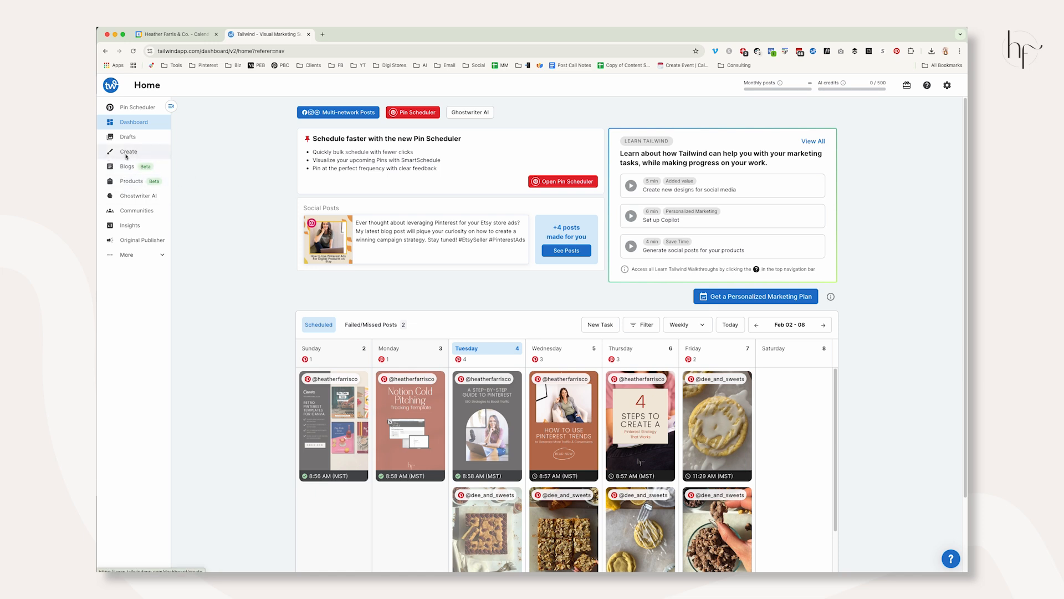
Open the Brand Settings of Tailwind Create.
left_click(126, 152)
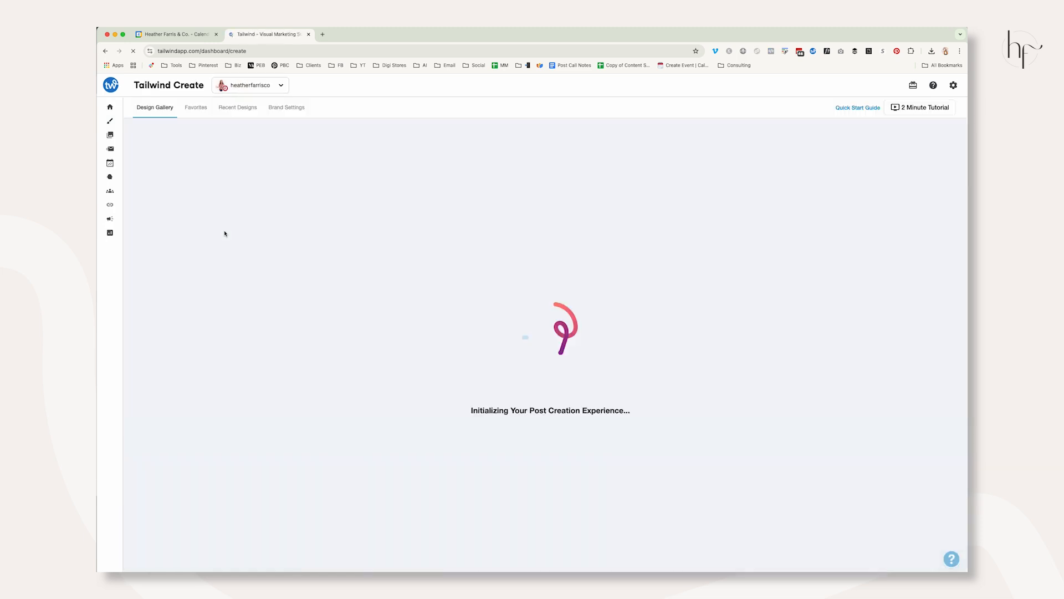
left_click(287, 108)
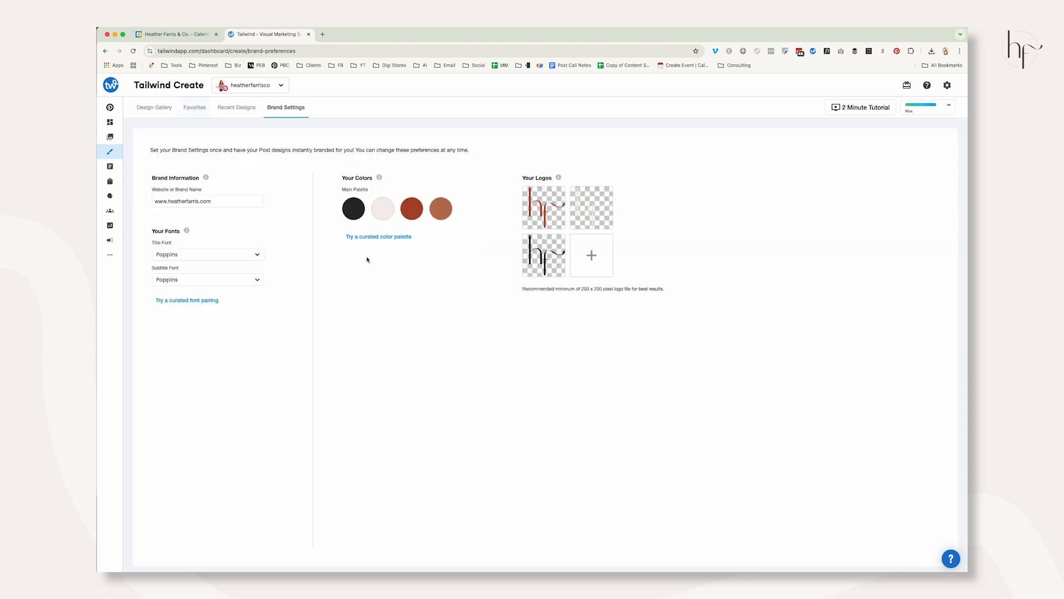
left_click(196, 203)
Upload the first PNG from the Main Logo folder, inside the logo folder on the Desktop, to the brand logos.
left_click(588, 257)
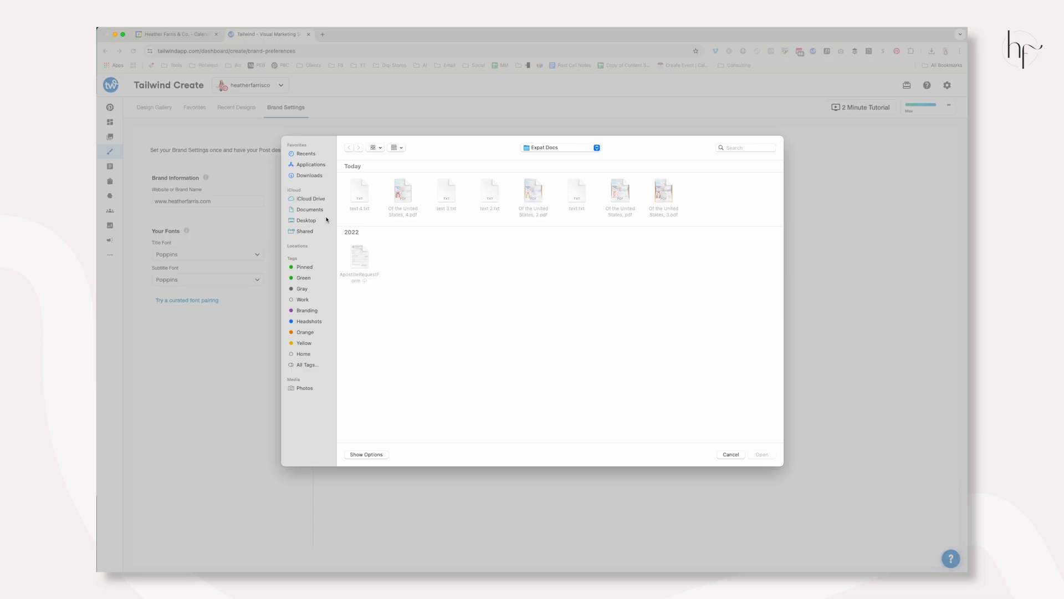
left_click(307, 220)
double_click(360, 191)
left_click(362, 191)
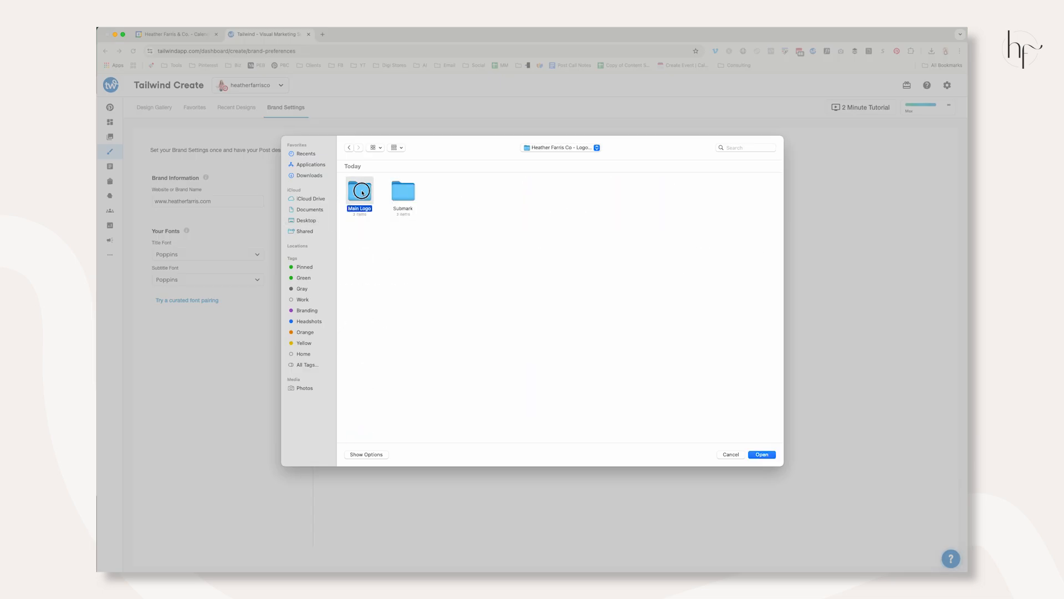
double_click(361, 191)
double_click(409, 191)
left_click(363, 210)
left_click(768, 454)
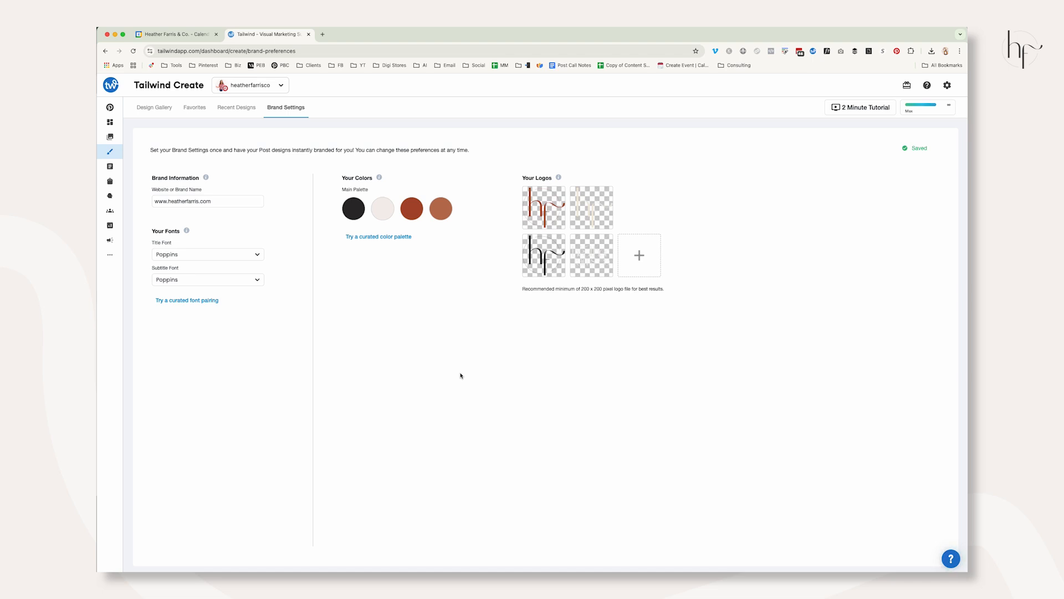
Add the second and third PNG files of the main logo, the red and the black version, to the brand logos.
left_click(635, 256)
left_click(404, 194)
left_click(762, 454)
left_click(590, 303)
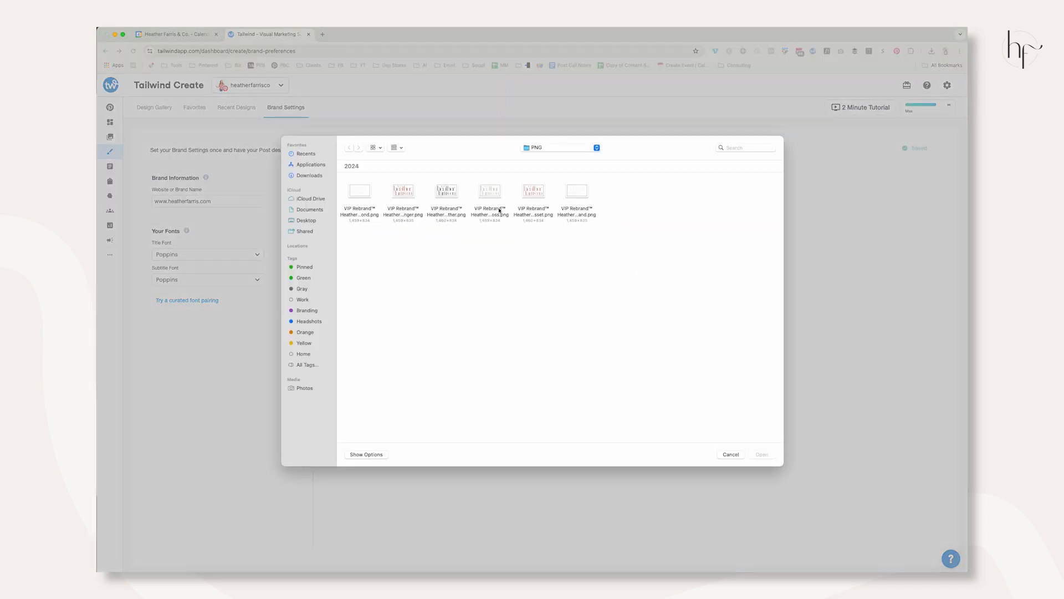
left_click(454, 196)
left_click(762, 454)
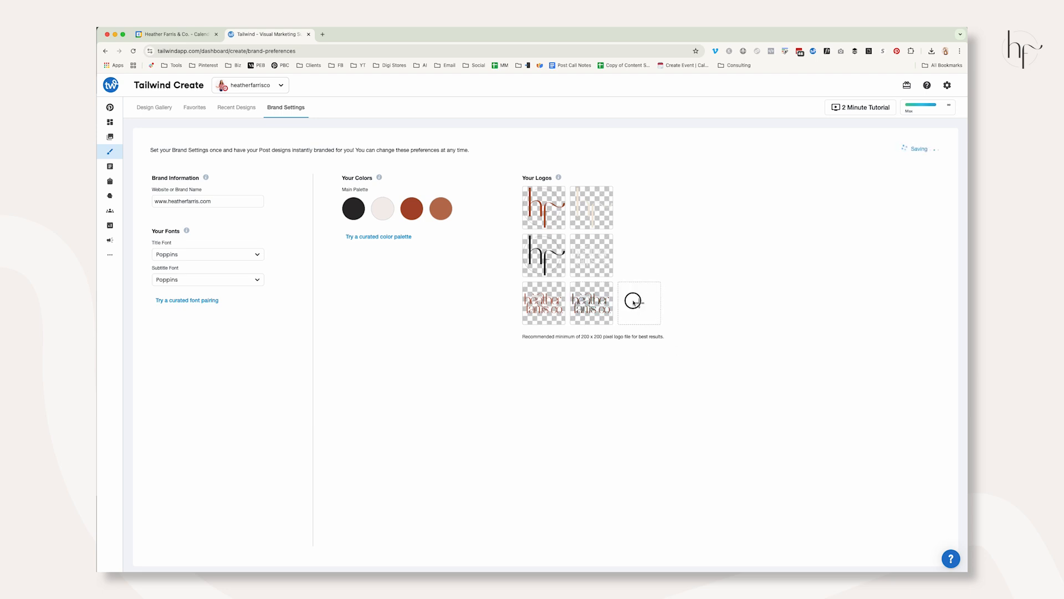
Add the remaining three main logo PNG files, the fourth, fifth and sixth in the folder, to the brand logos.
left_click(632, 300)
left_click(490, 191)
left_click(761, 452)
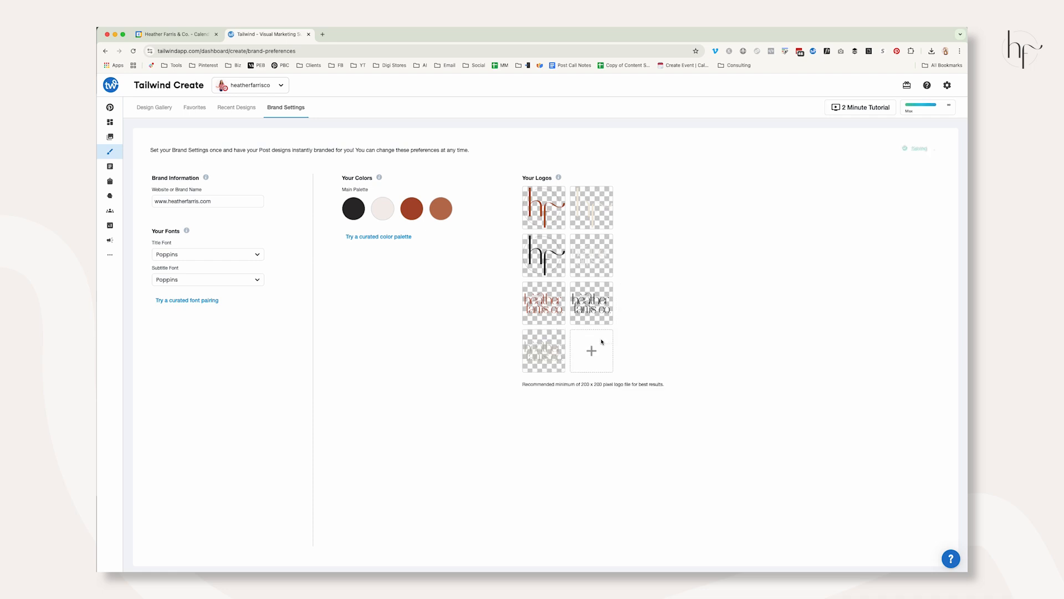
left_click(591, 350)
left_click(533, 192)
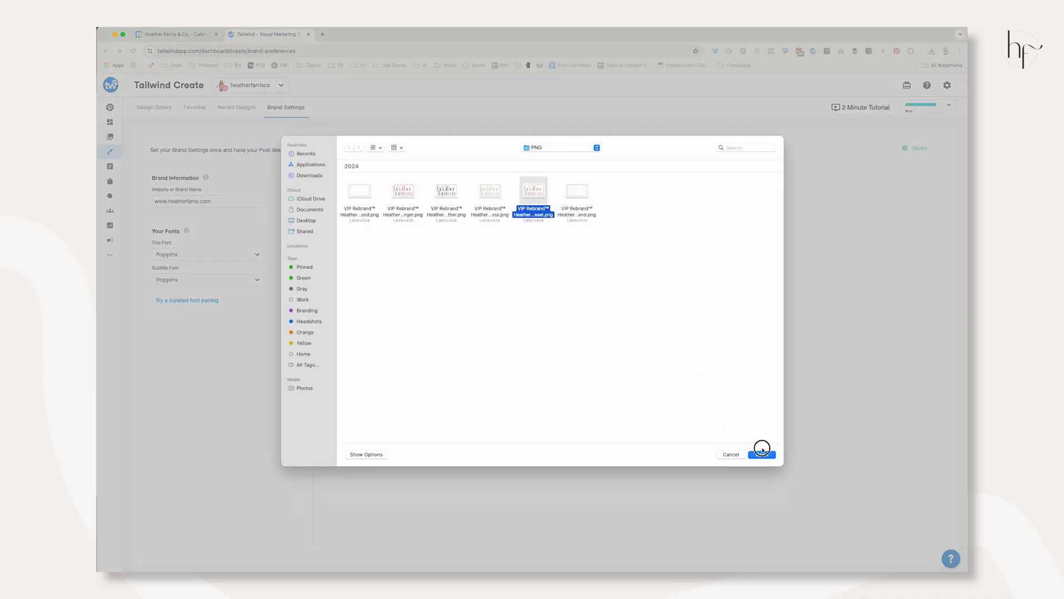
left_click(761, 454)
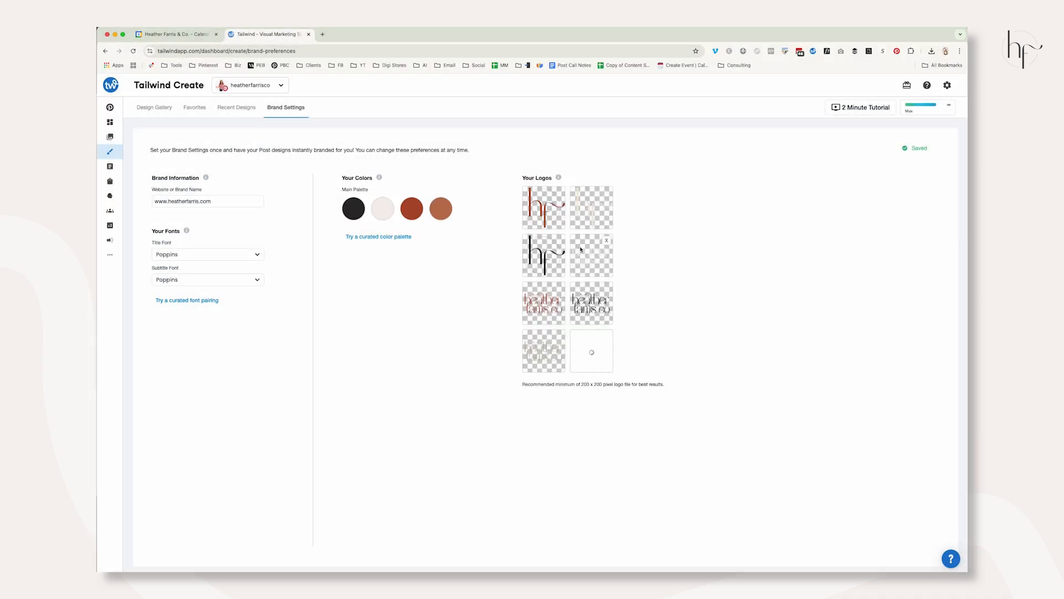
left_click(639, 349)
left_click(577, 188)
left_click(770, 452)
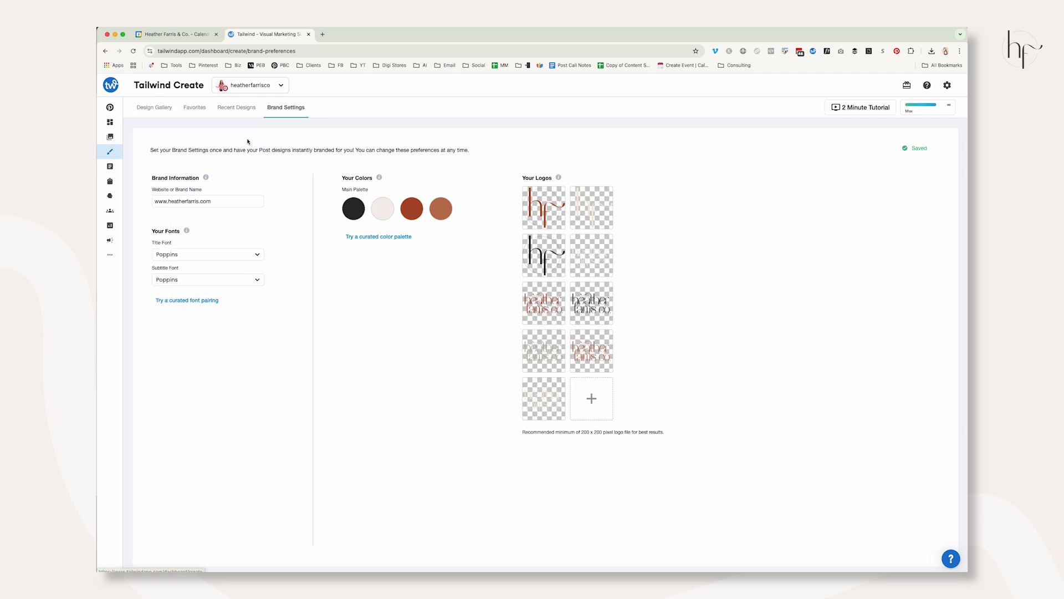
Return to the Design Gallery, open heatherfarris.com/blog/ in a new tab, and copy the URL of the "When & How to File a Copyright Claim on Pinterest" post.
left_click(161, 108)
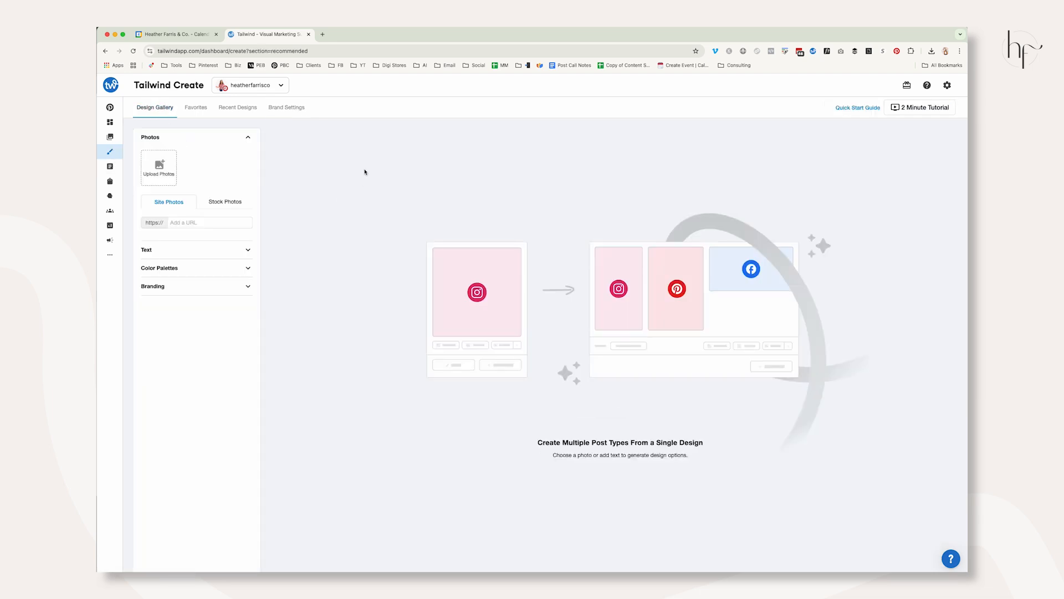
left_click(322, 34)
type("heatherfarris.com/blog/")
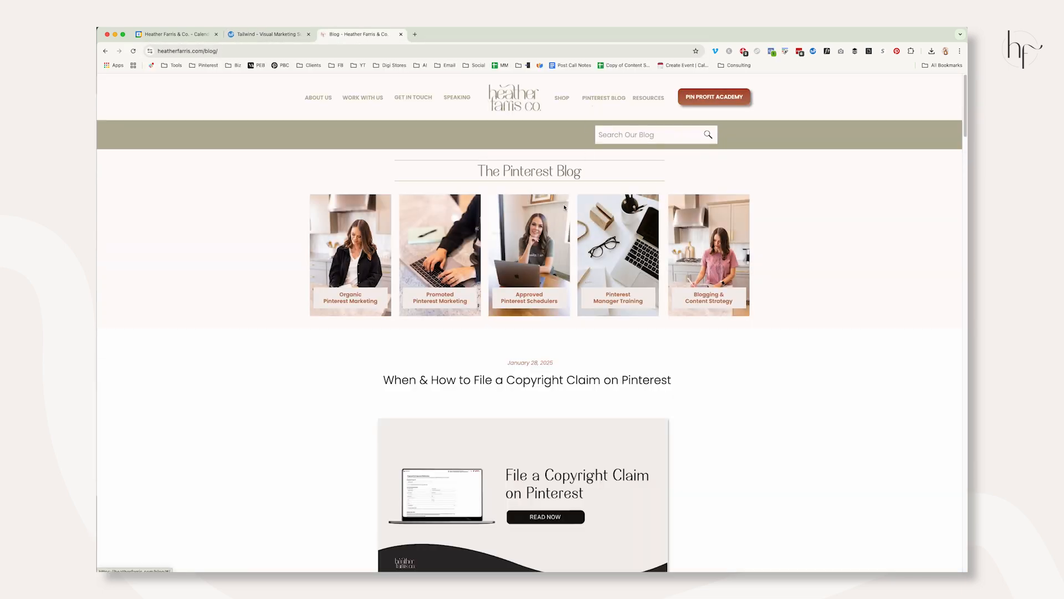
scroll(563, 394, "down", 5)
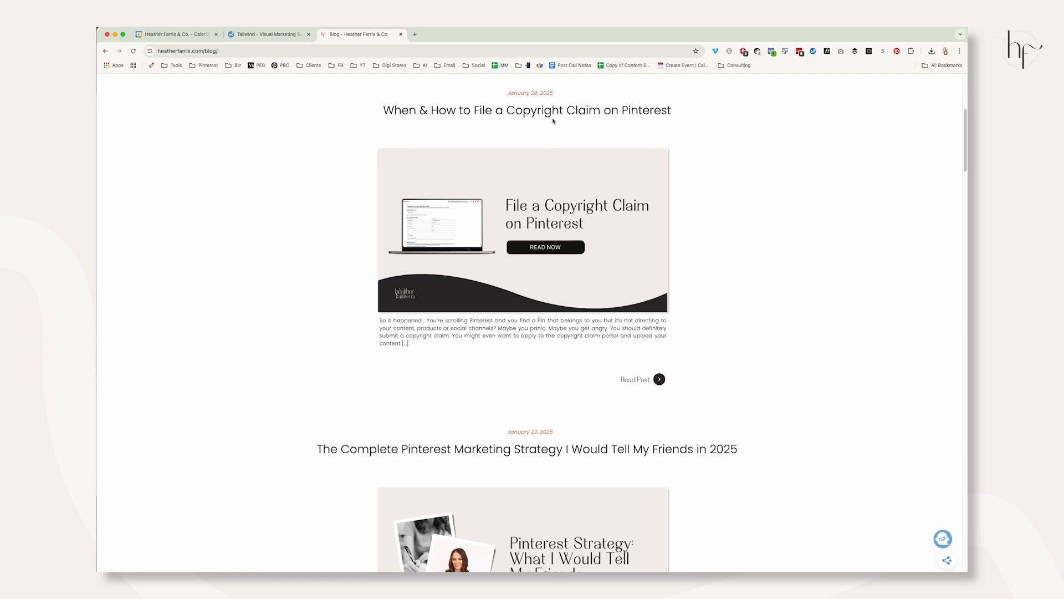
left_click(553, 113)
left_click(311, 50)
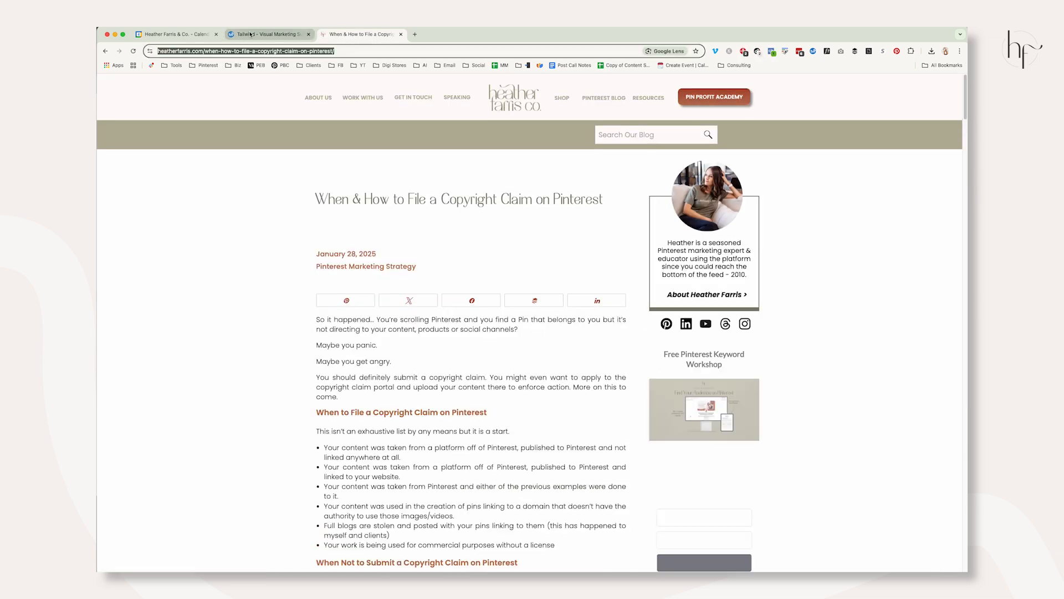
Paste the copied blog post URL as the site photo source in Tailwind Create's Design Gallery.
left_click(250, 35)
left_click(186, 224)
key("cmd+v")
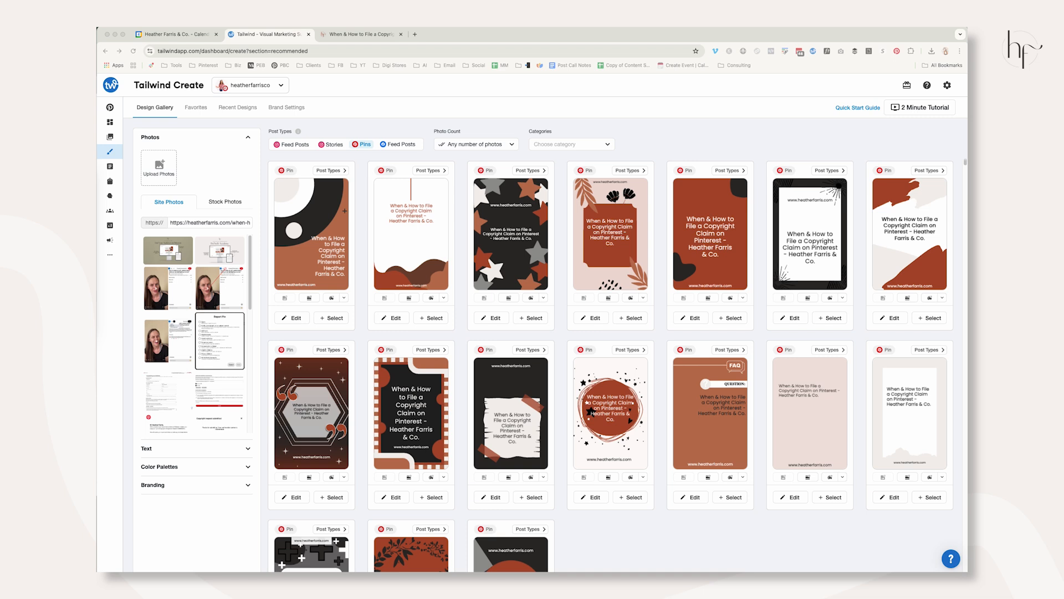
Upload the first photo from the files tagged Headshots to the design photos.
left_click_drag(97, 191, 160, 167)
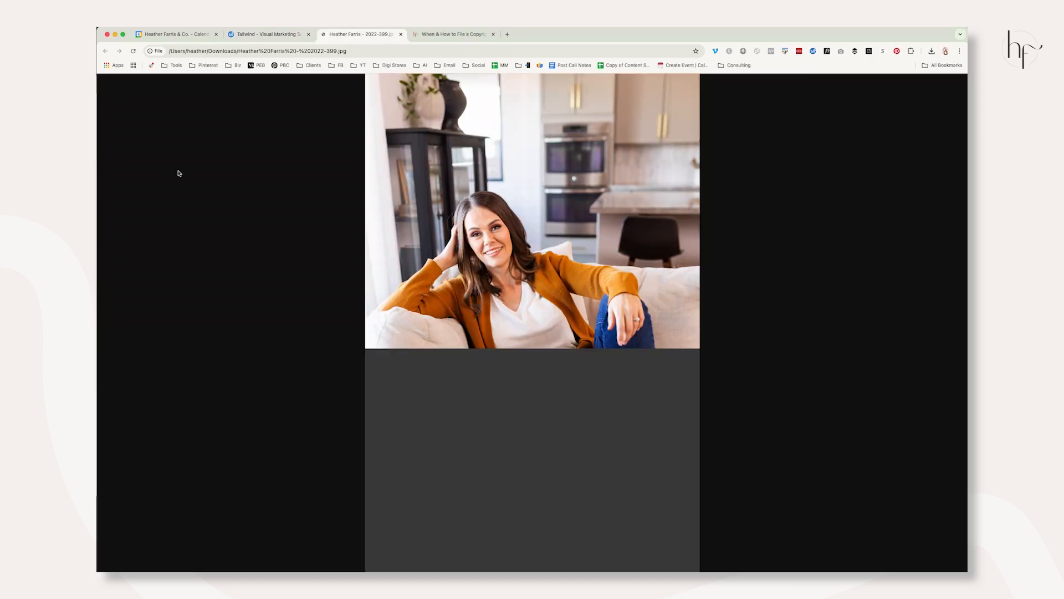
left_click(401, 33)
left_click(159, 166)
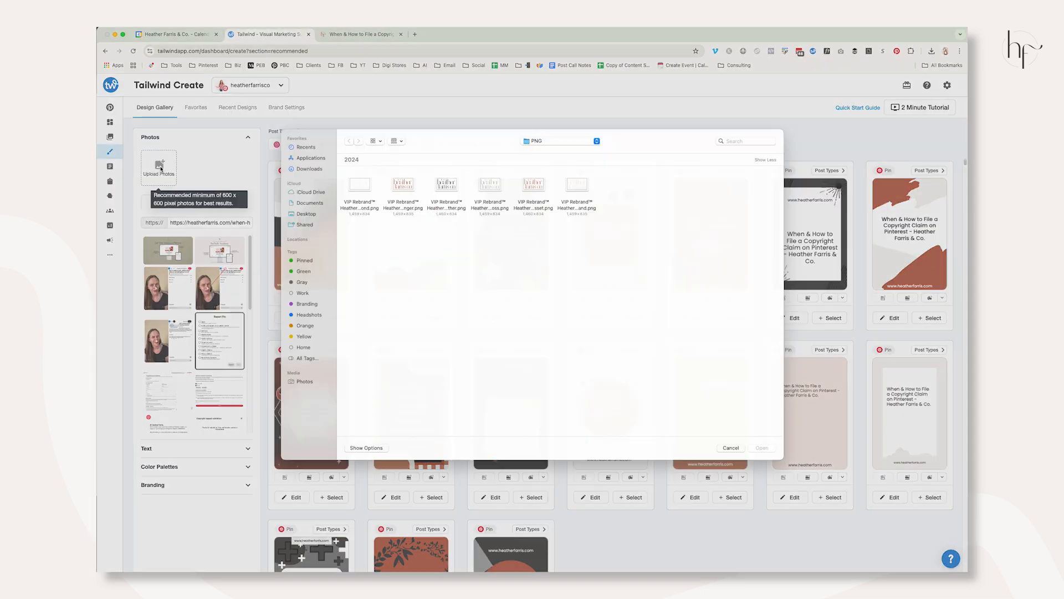
left_click(308, 321)
left_click(359, 191)
left_click(760, 455)
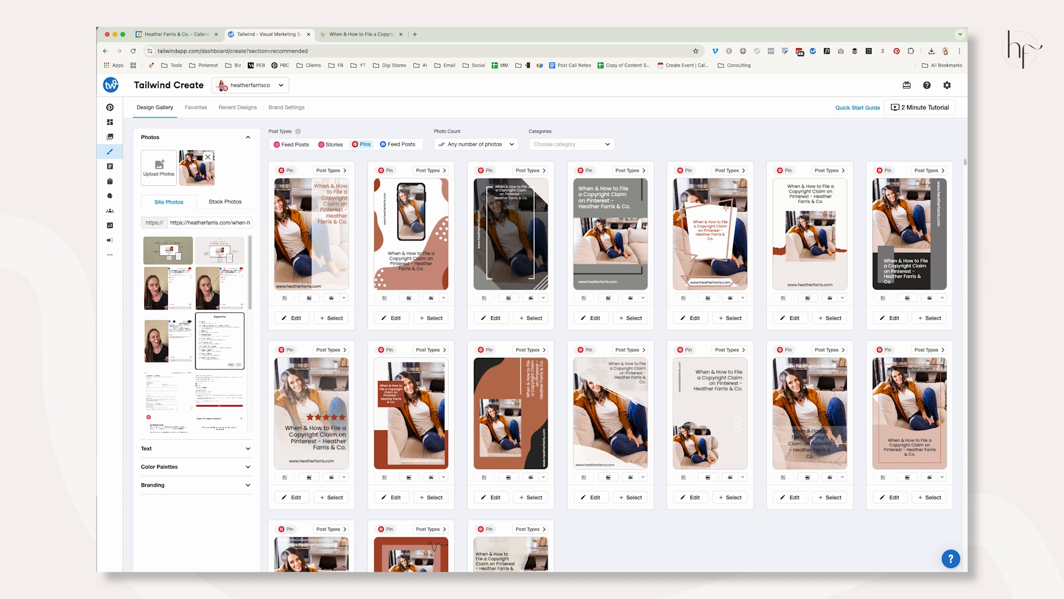
Search the stock photos for "woman at computer".
left_click(228, 203)
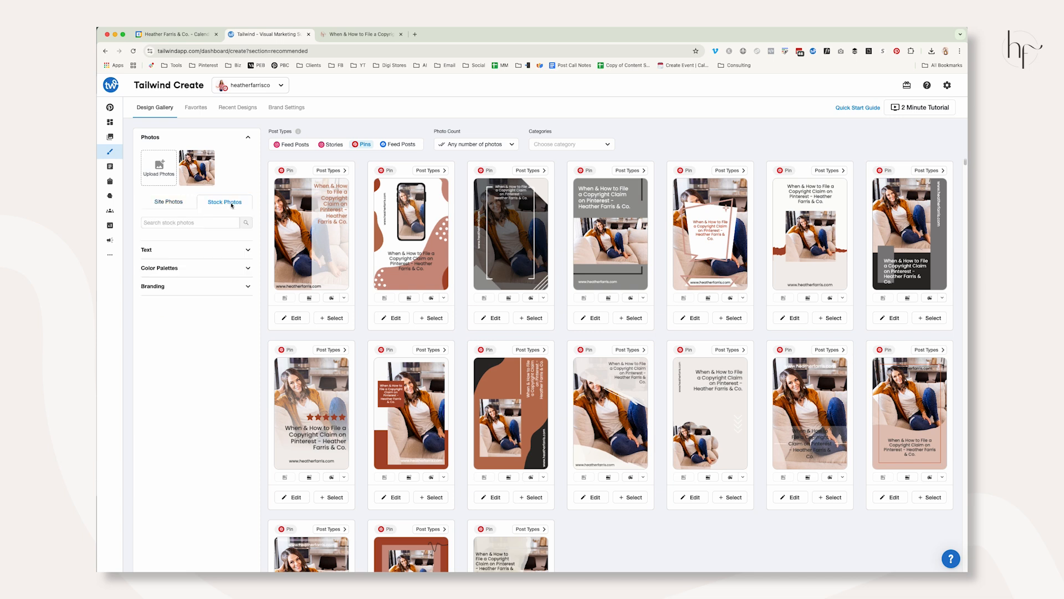
left_click(205, 223)
type("woman at computer")
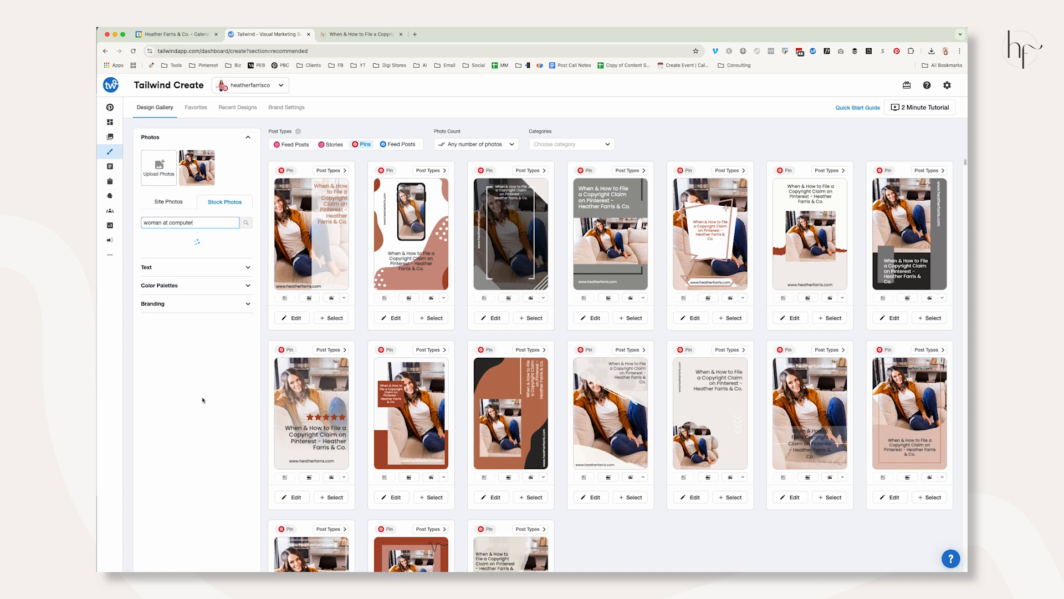
Add stock photos of a woman with a laptop outdoors and several close-ups of laptops and hands typing to the designs.
left_click(224, 258)
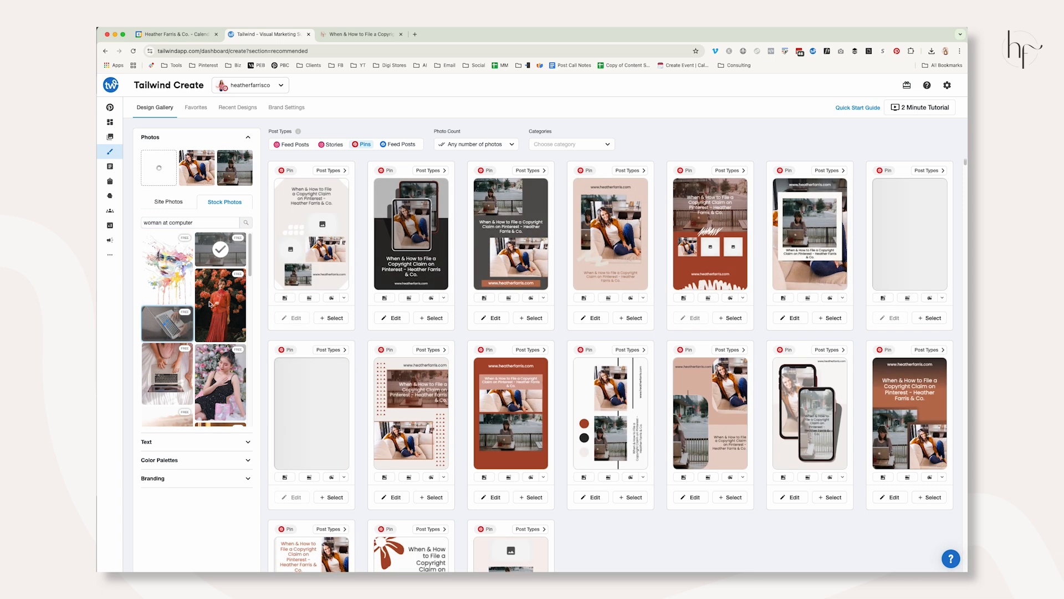
left_click(191, 333)
scroll(199, 338, "down", 3)
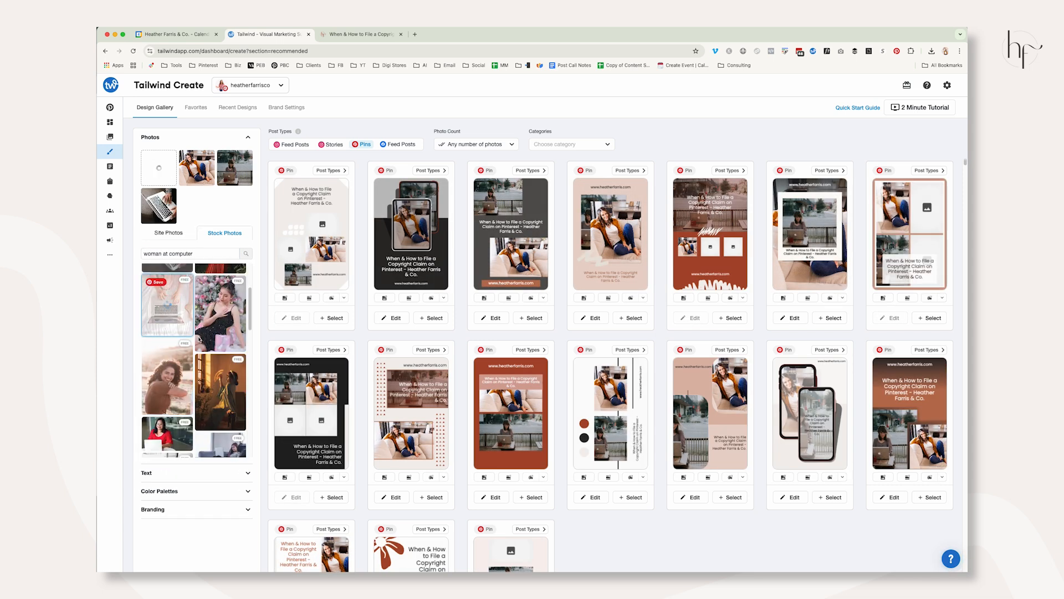
scroll(199, 339, "down", 3)
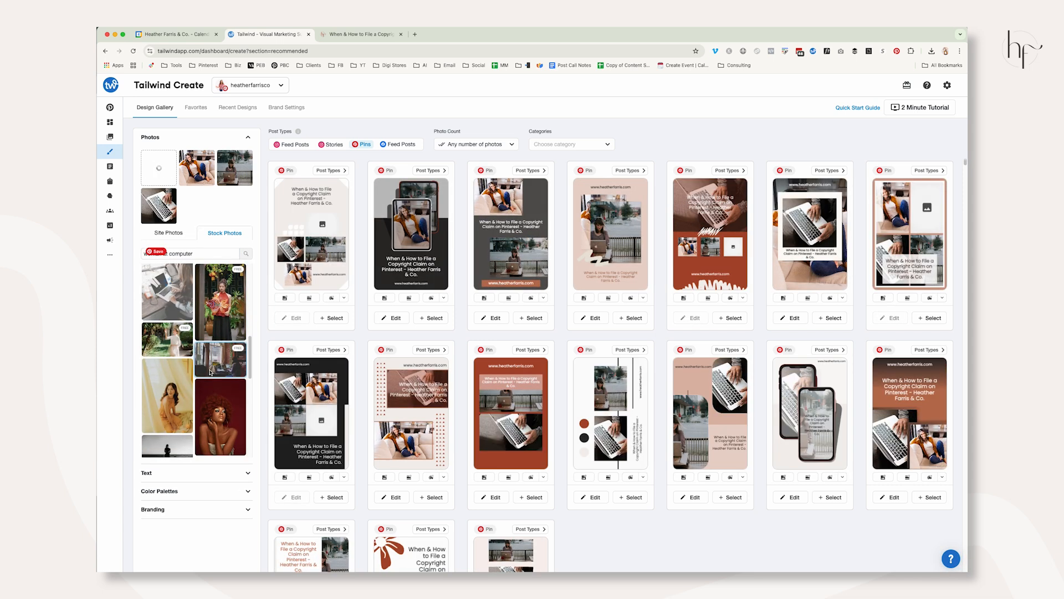
scroll(209, 372, "down", 1)
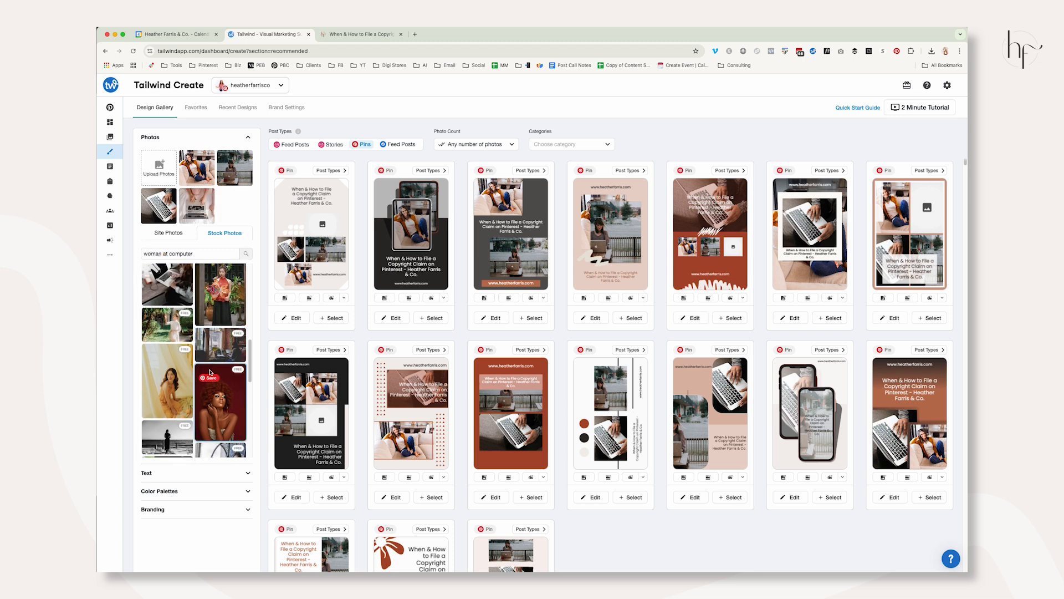
left_click(191, 304)
Add further stock photos of women working at laptops from deeper in the search results to the designs.
scroll(205, 332, "down", 2)
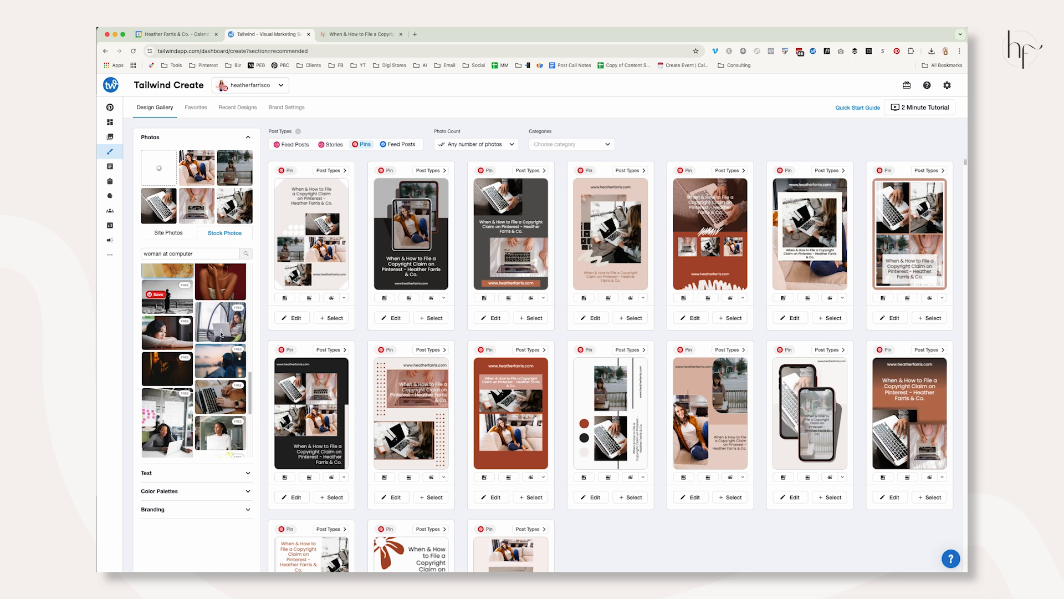
scroll(207, 355, "down", 2)
scroll(169, 324, "down", 4)
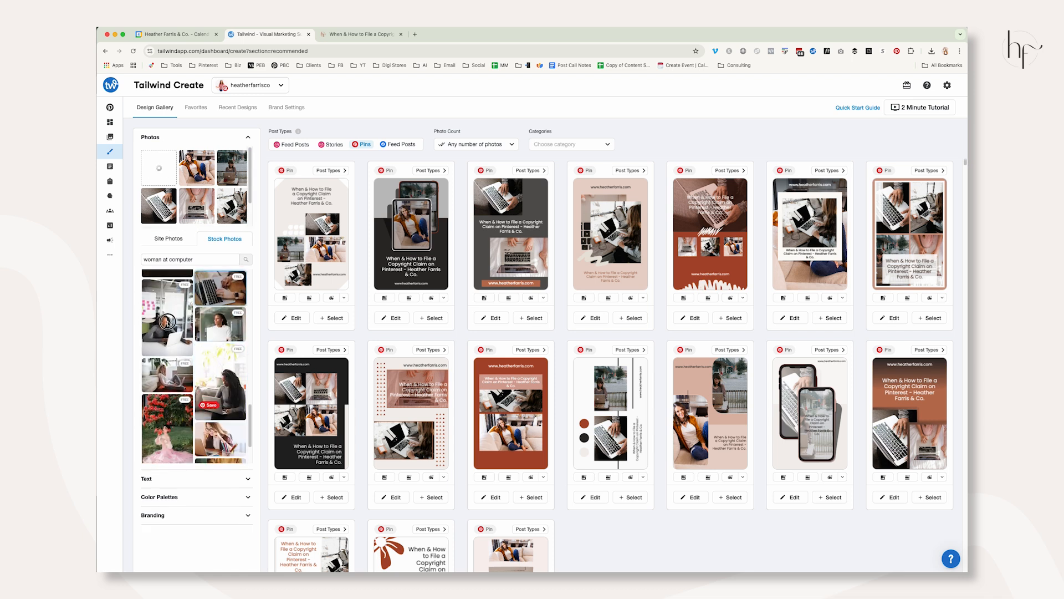
left_click(169, 324)
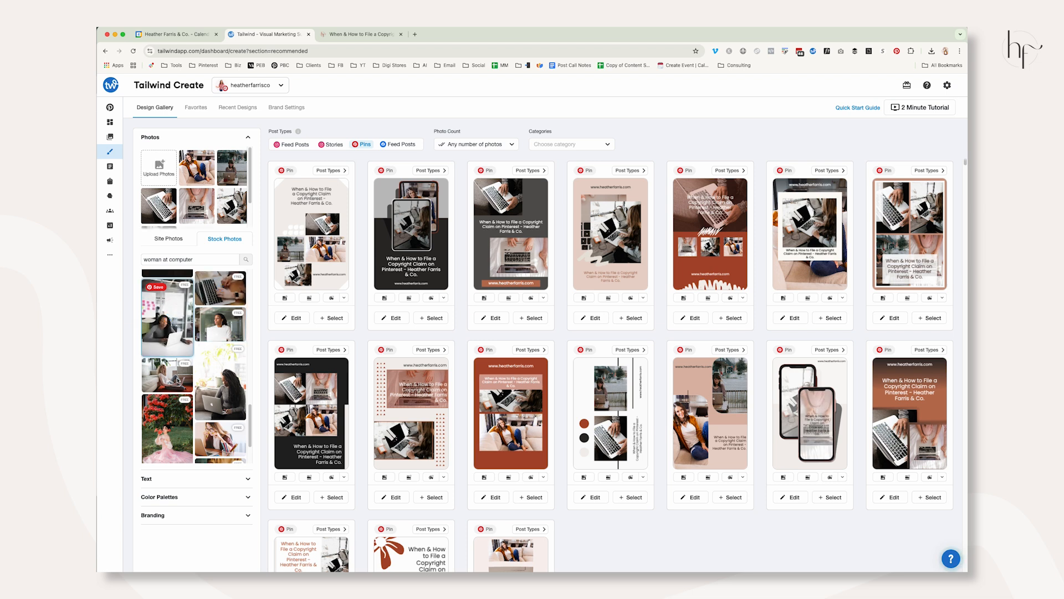
left_click(178, 379)
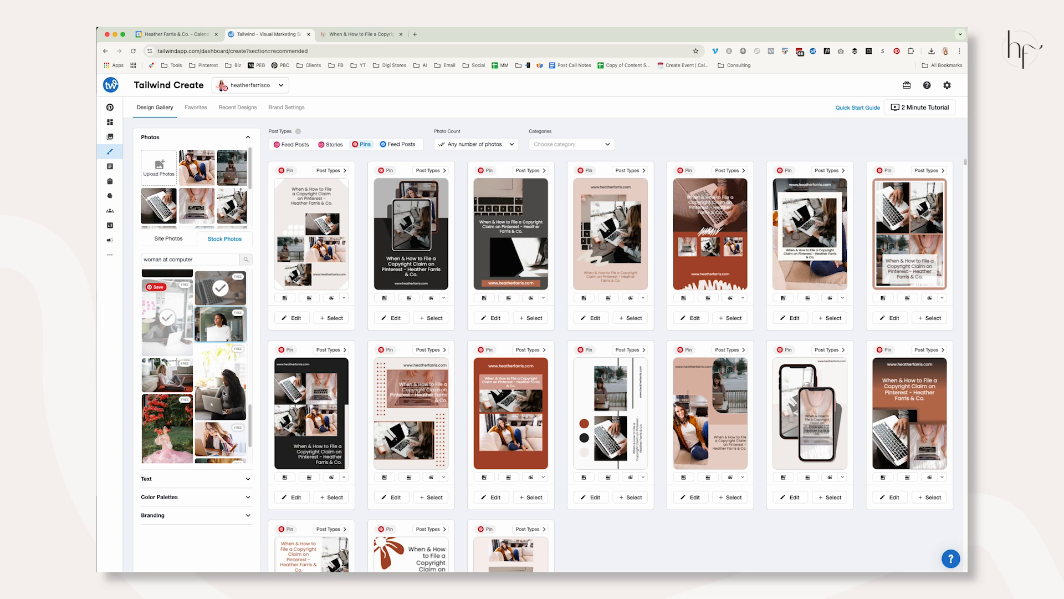
left_click(224, 394)
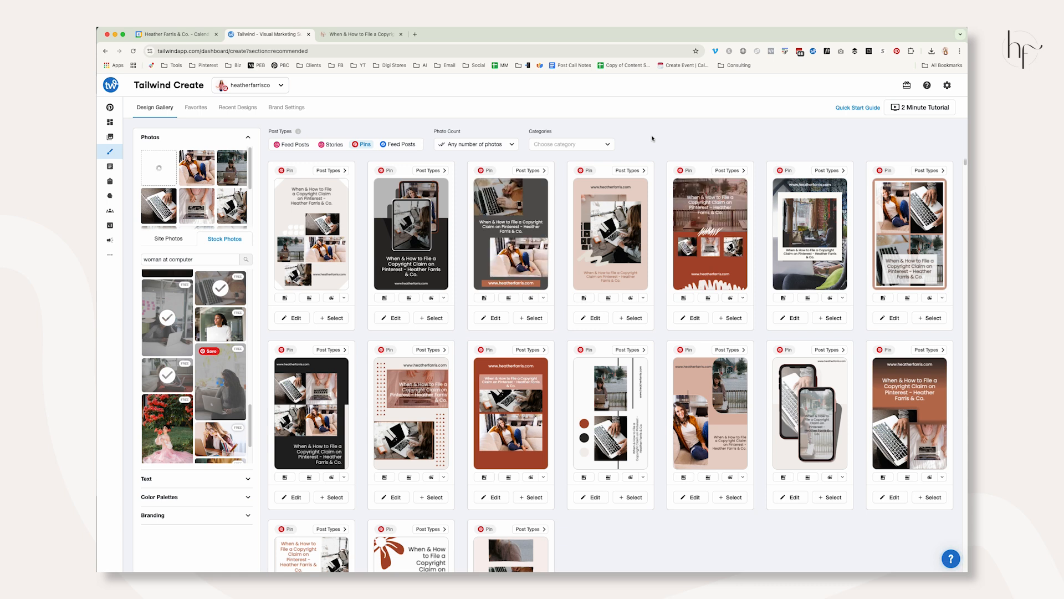
Preview the designs as Feed Posts, switch back to Pins, and view the options of the photo count and category filters.
left_click(450, 144)
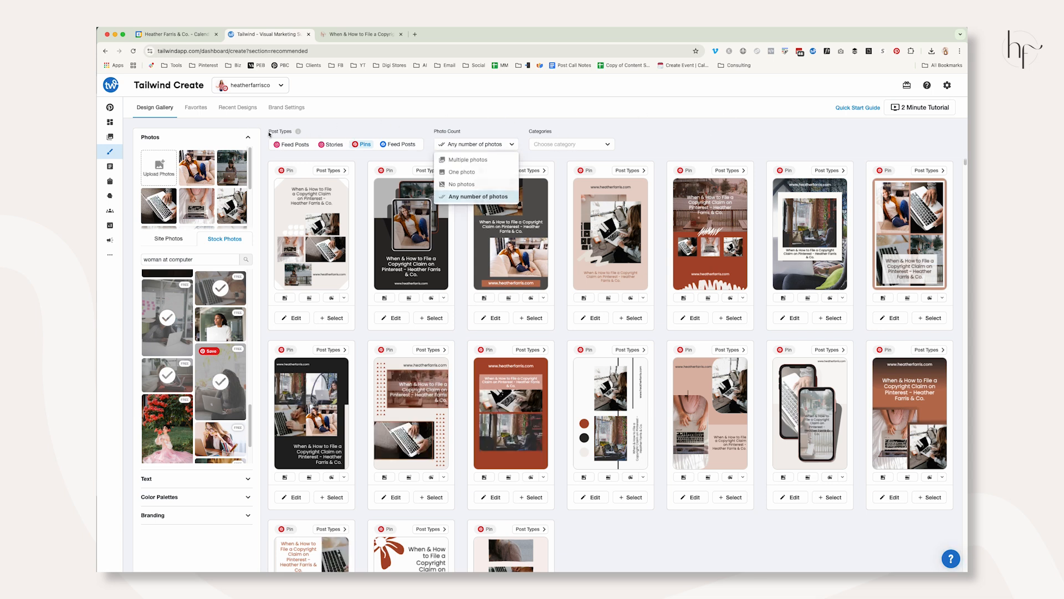
left_click(400, 145)
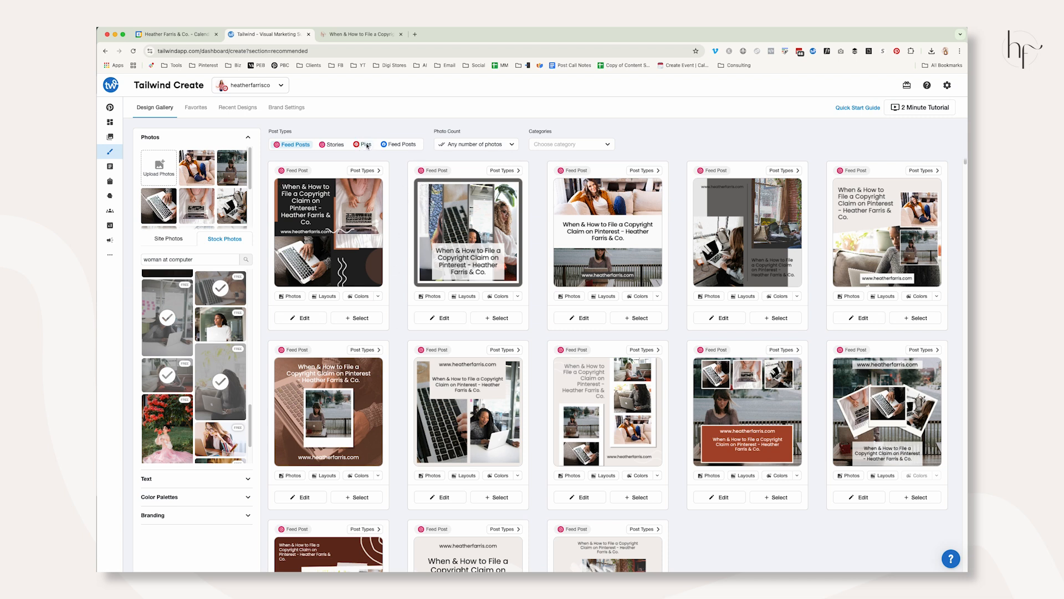
left_click(365, 144)
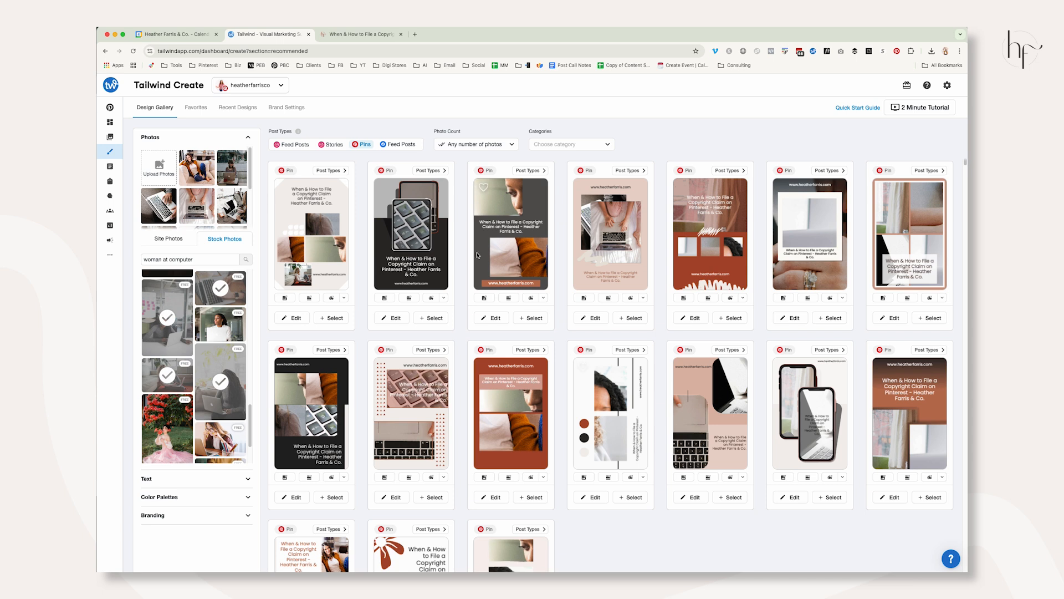
left_click(556, 144)
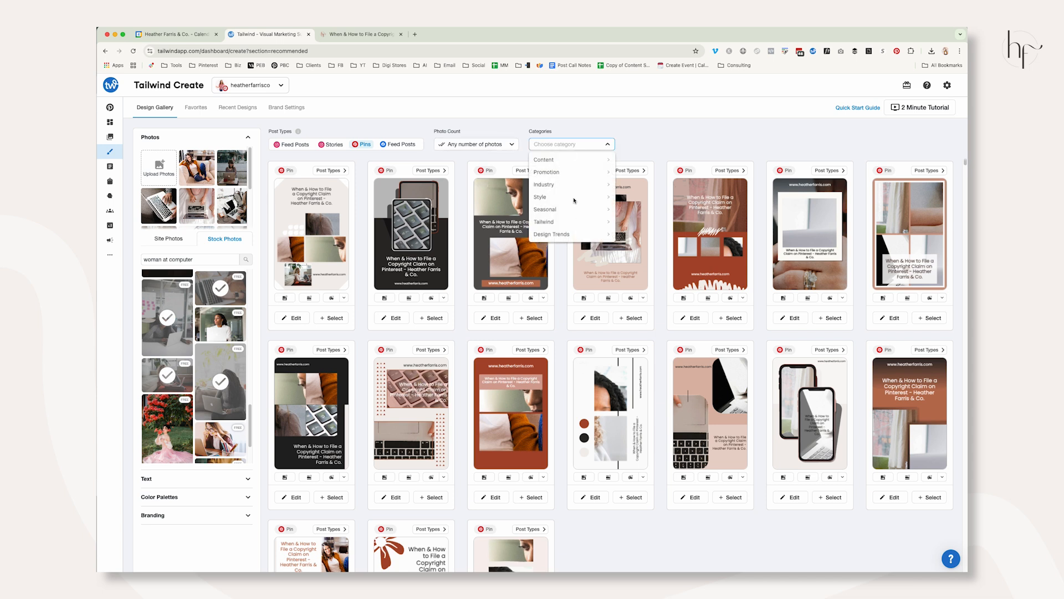
left_click(658, 133)
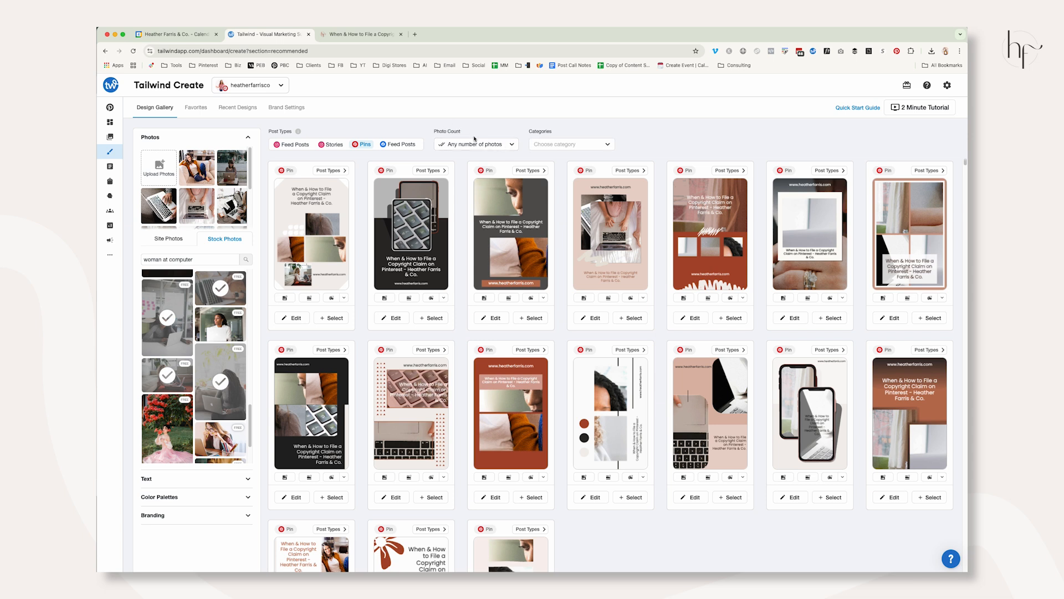
Review the photo count filter options and browse the generated pin designs.
left_click(490, 145)
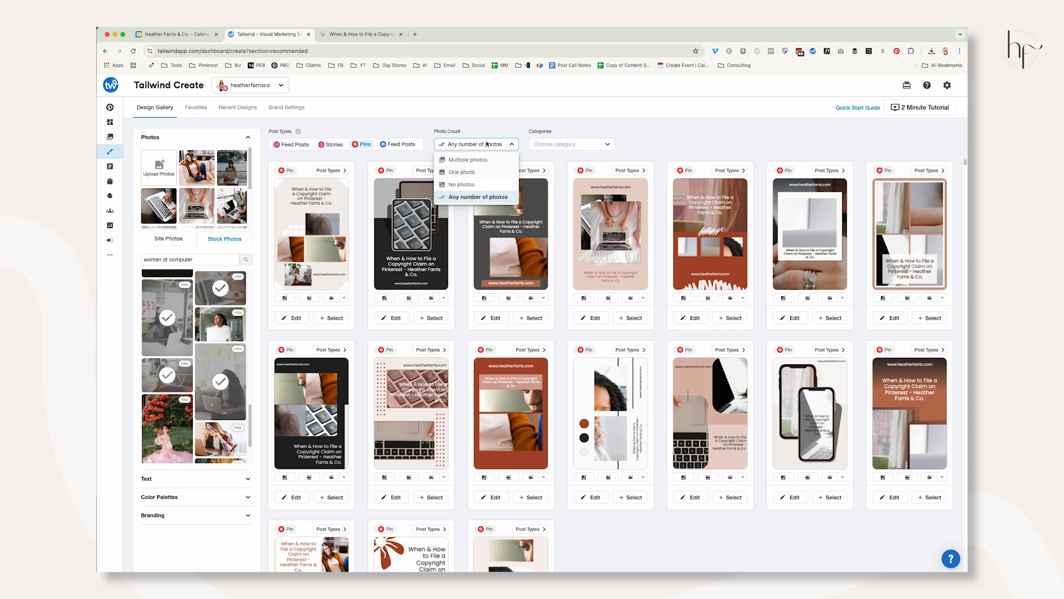
left_click(670, 140)
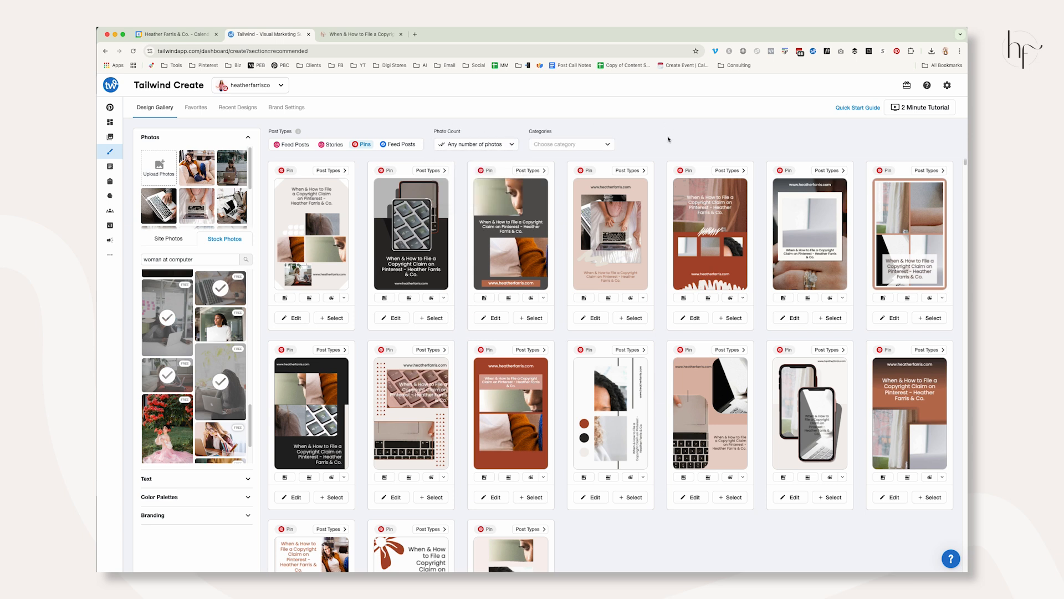
scroll(638, 288, "down", 10)
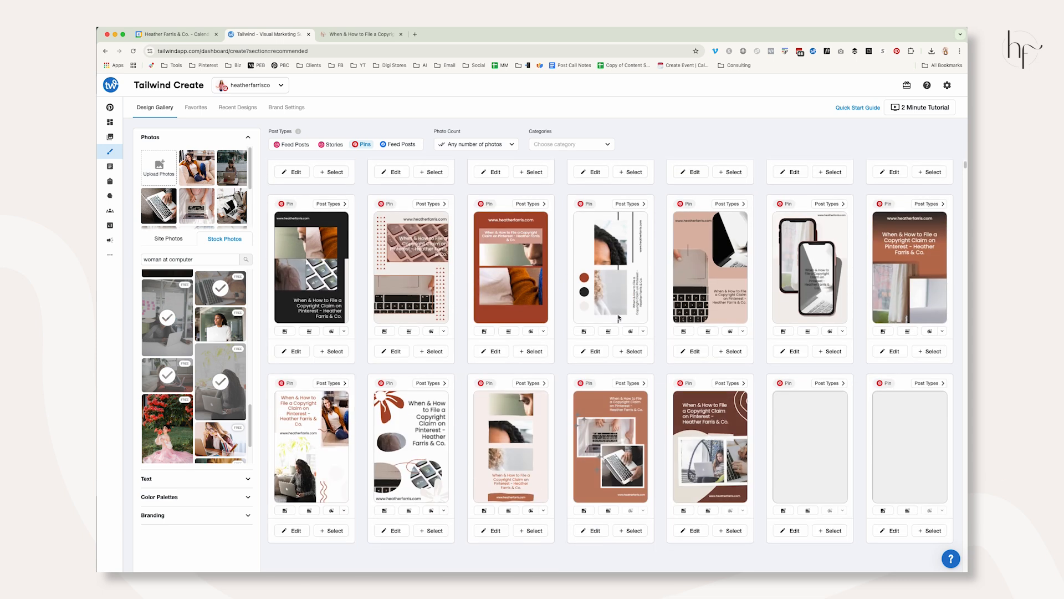
scroll(615, 332, "down", 2)
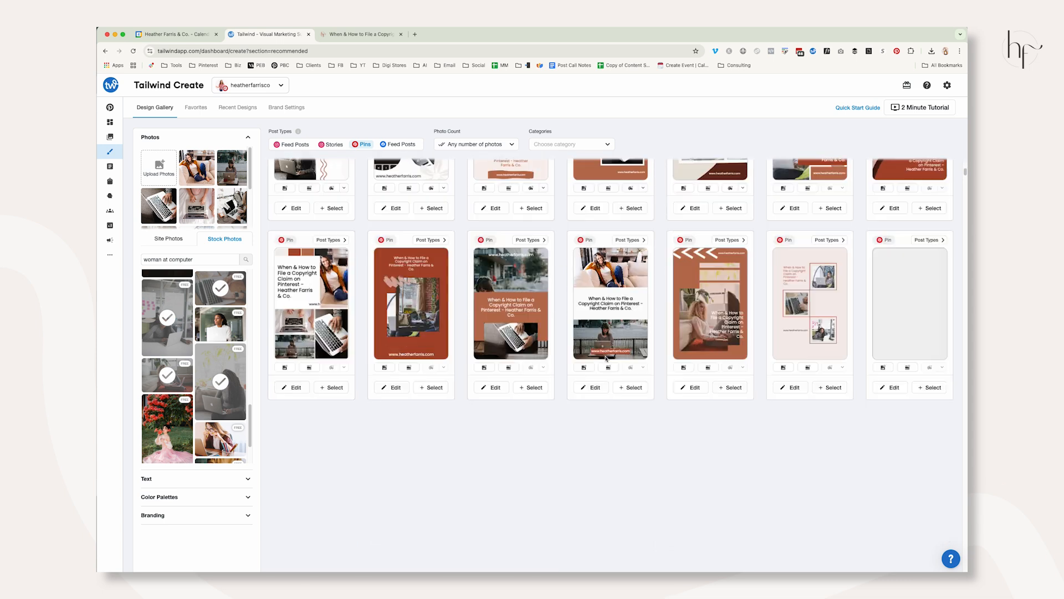
scroll(613, 350, "up", 4)
scroll(613, 347, "up", 4)
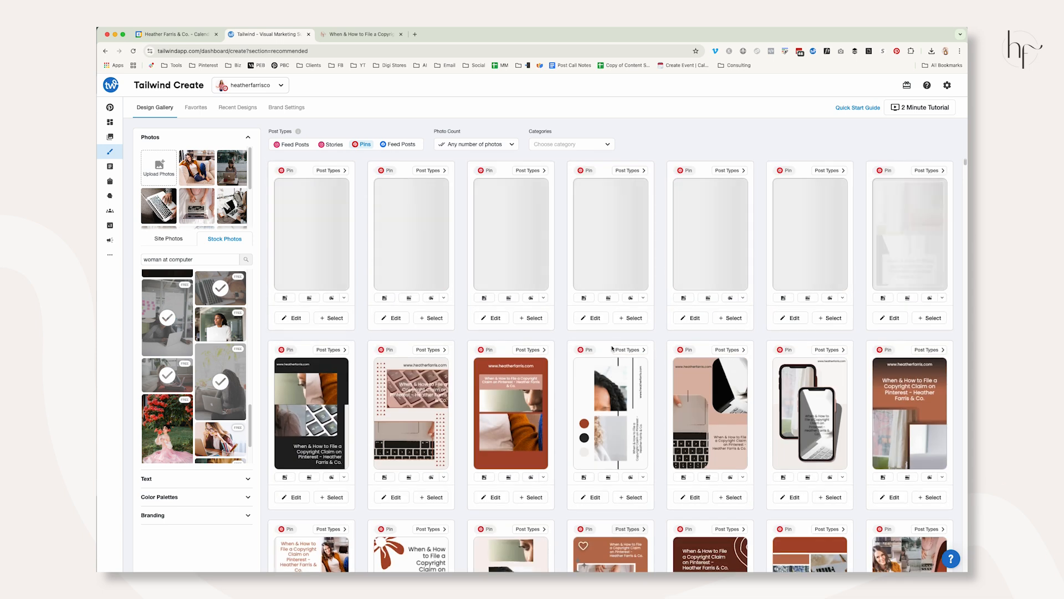
Filter the pin designs by the Blog post category under Content.
left_click(552, 145)
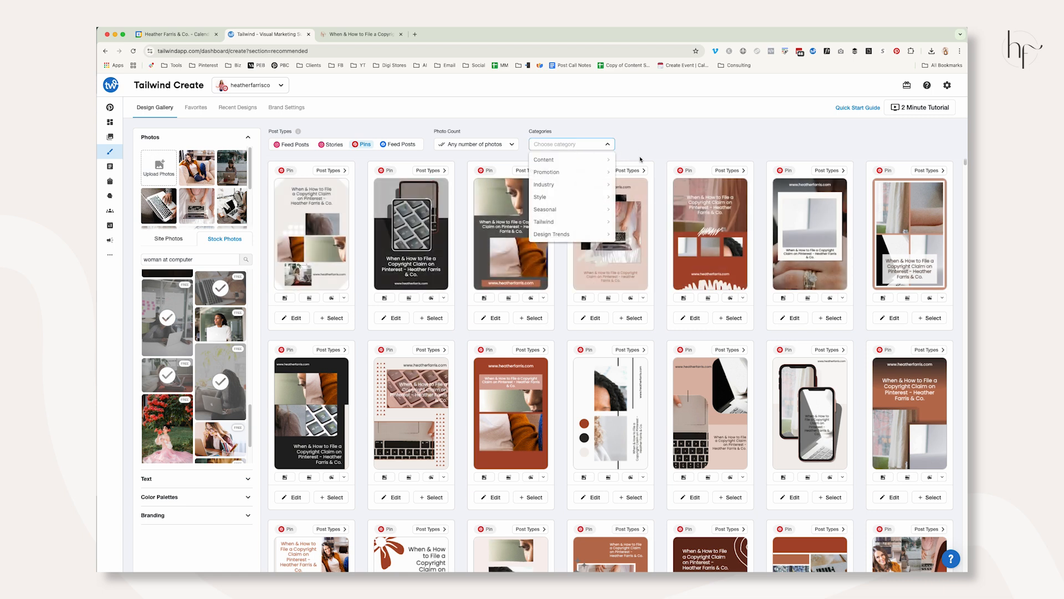
mouse_move(599, 158)
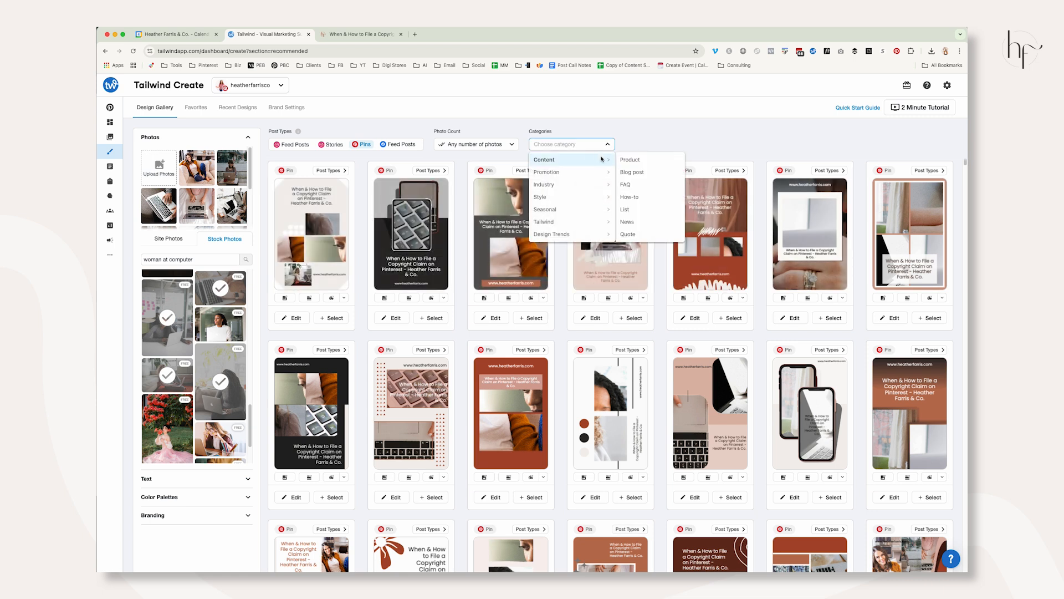
left_click(642, 173)
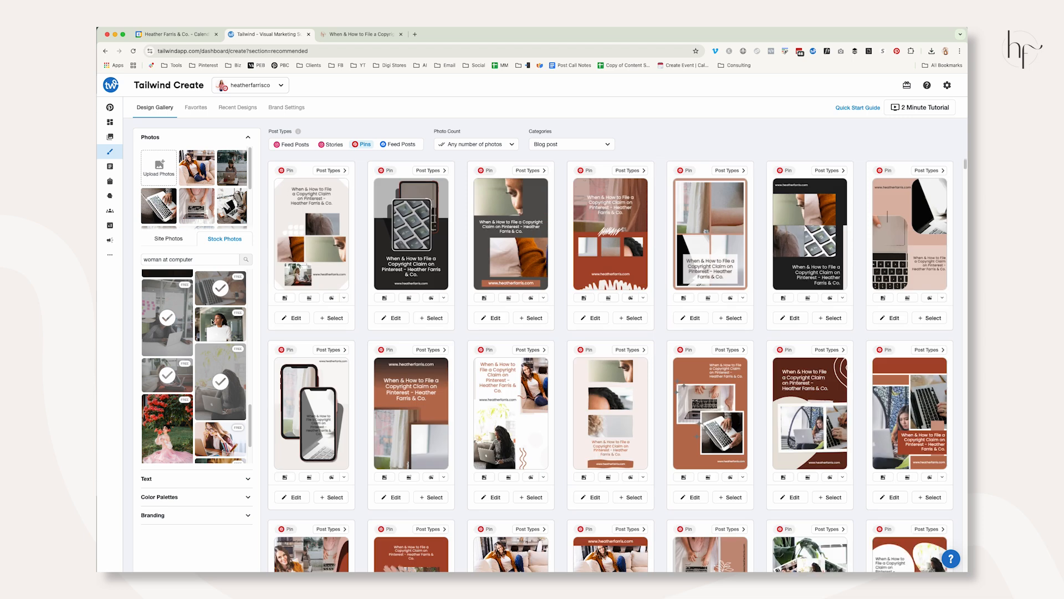
Shorten the title text to "When & How to File a Copyright Claim on Pinterest" and view the branding options.
left_click(248, 479)
left_click(203, 186)
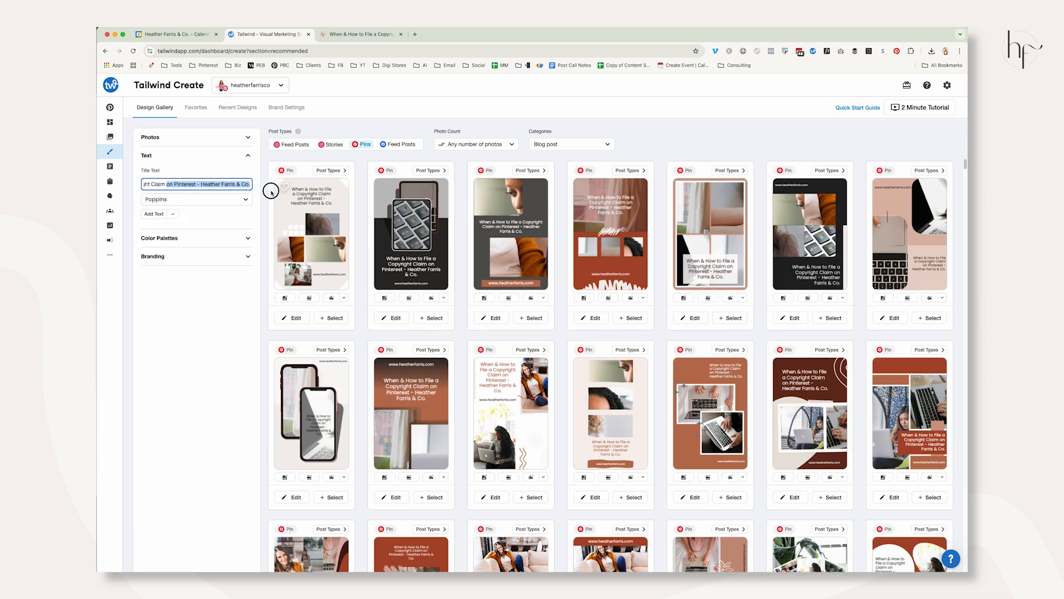
left_click_drag(195, 185, 252, 186)
key("BackSpace")
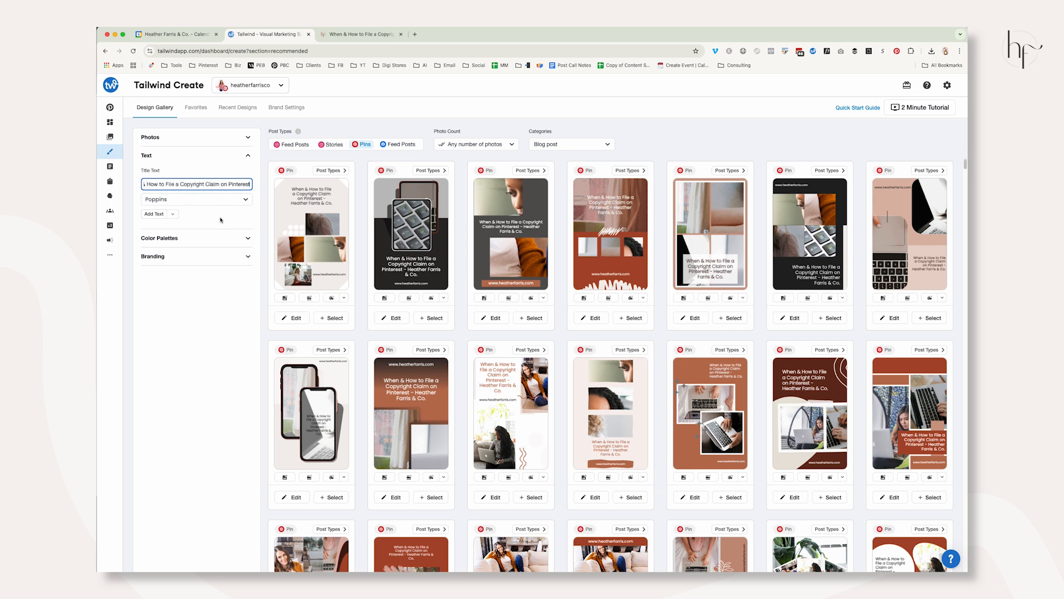
left_click(154, 213)
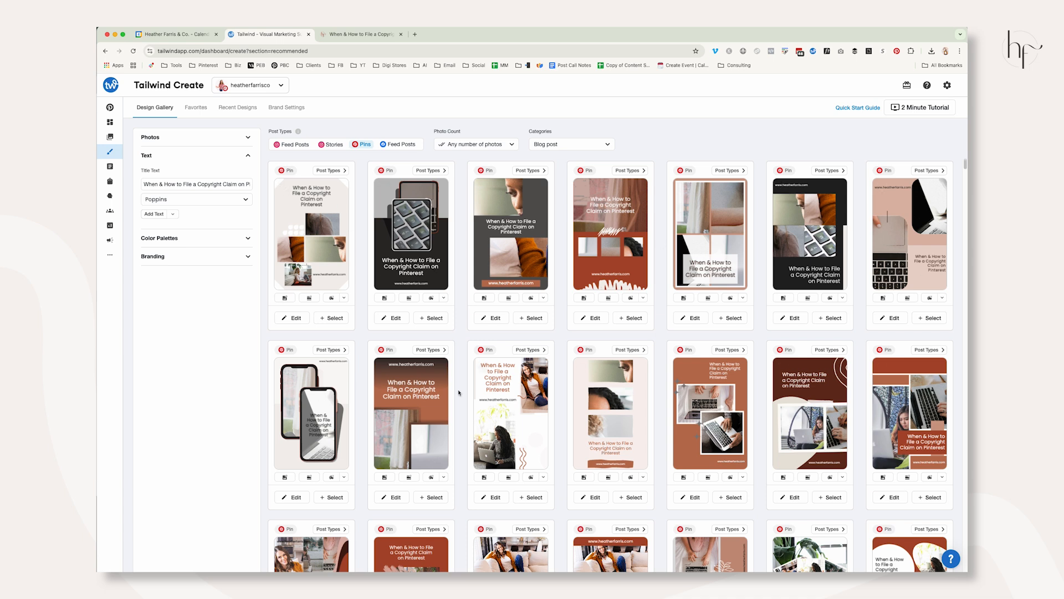
left_click(233, 261)
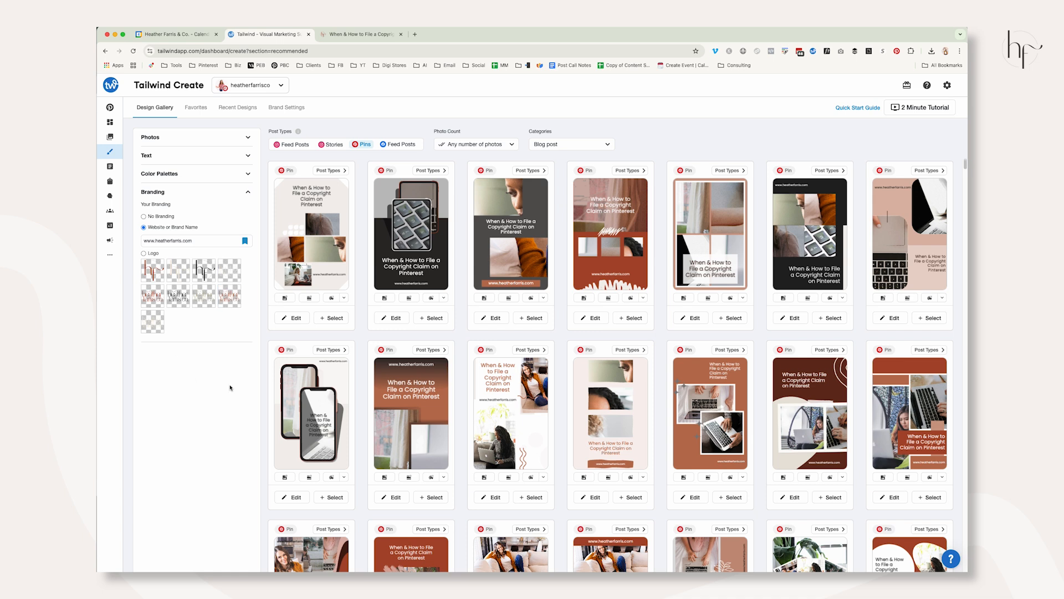
Select the rust pin with two tilted laptop photos and the two adjacent pins with the couch headshot above the title.
scroll(628, 312, "down", 3)
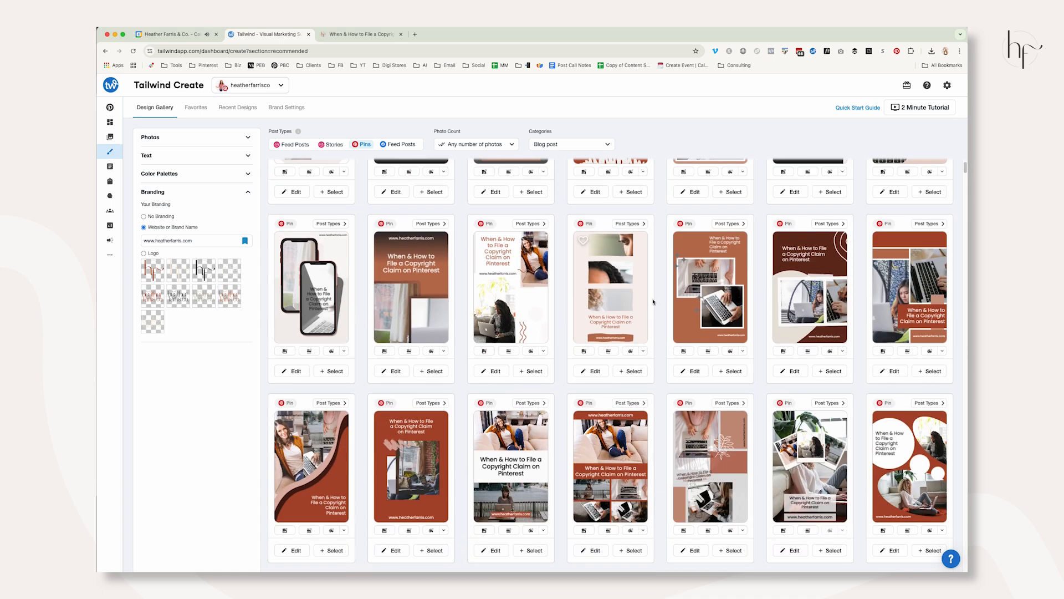
left_click(730, 371)
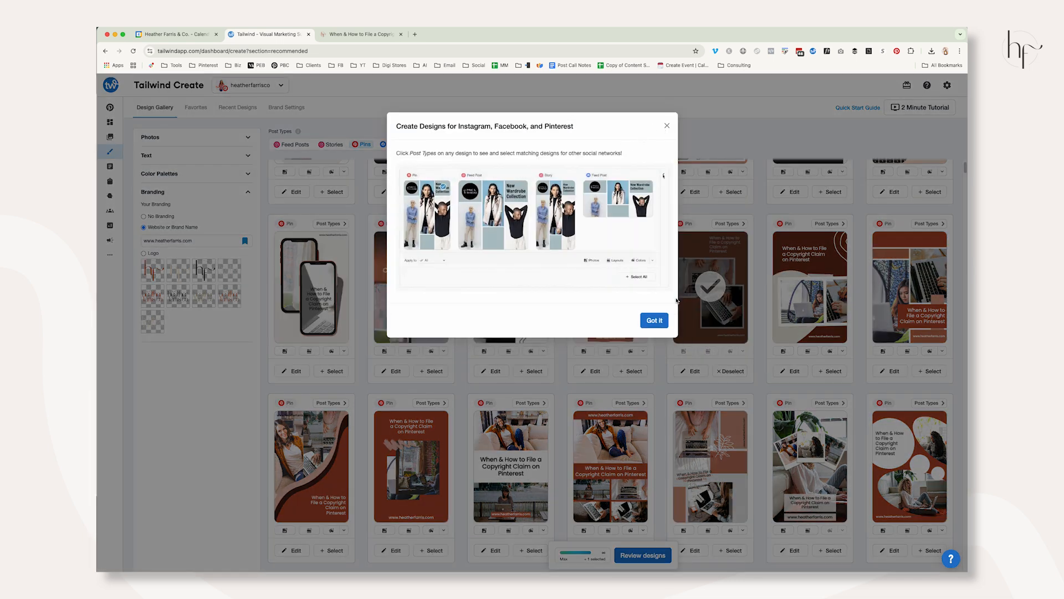
left_click(666, 126)
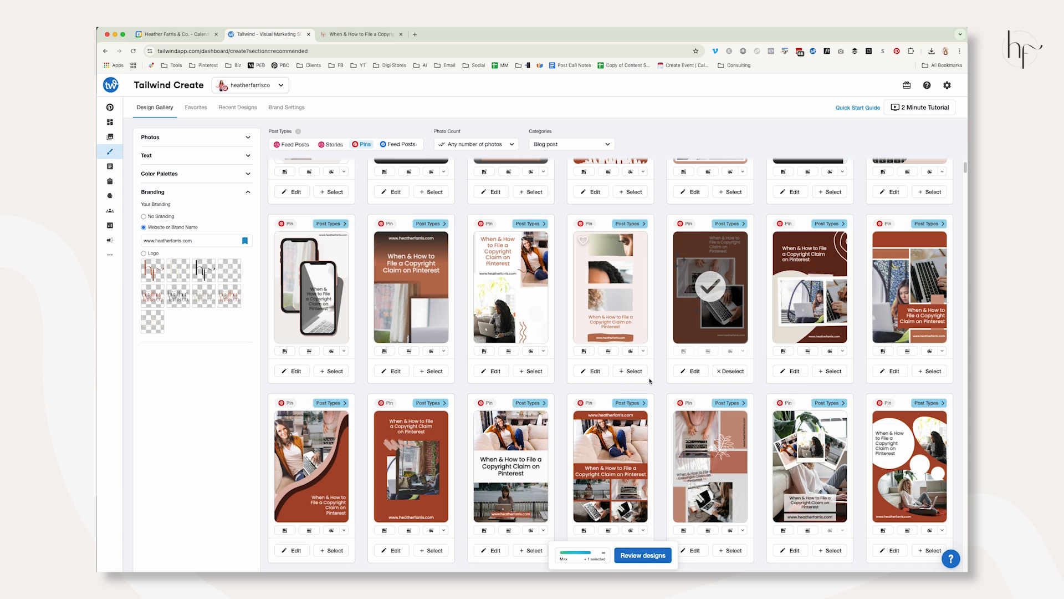
scroll(542, 385, "down", 3)
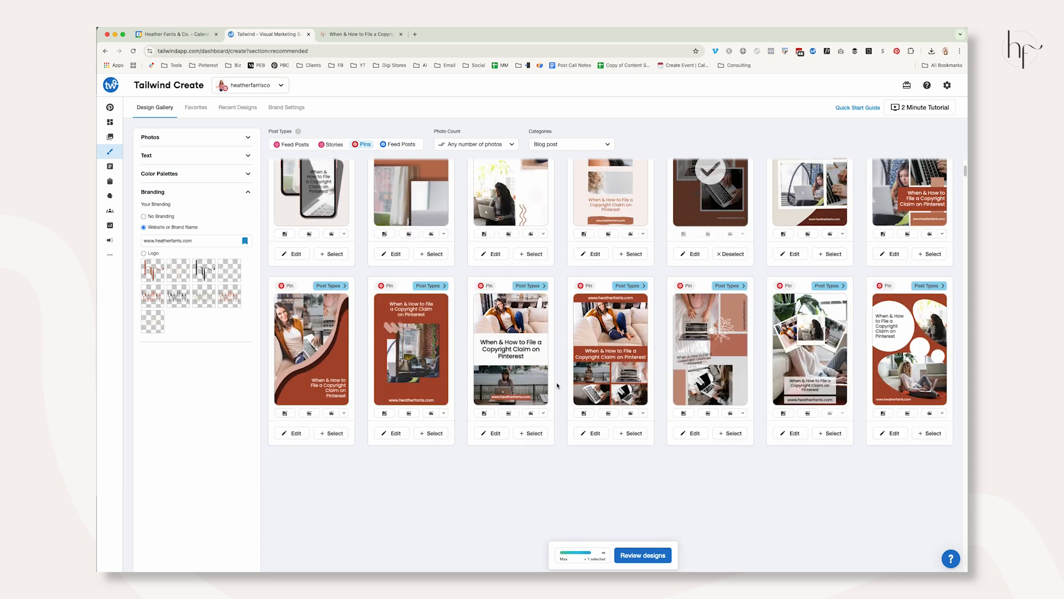
left_click(531, 429)
left_click(631, 429)
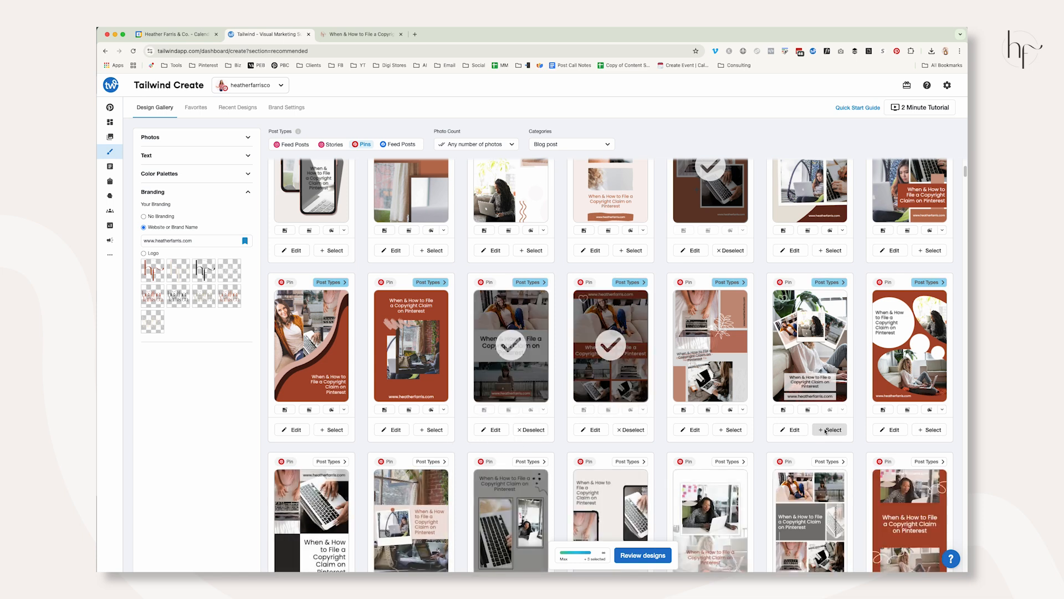
Select the rust pin with photos above and below the title and the white pin with a brown title block.
scroll(838, 425, "down", 5)
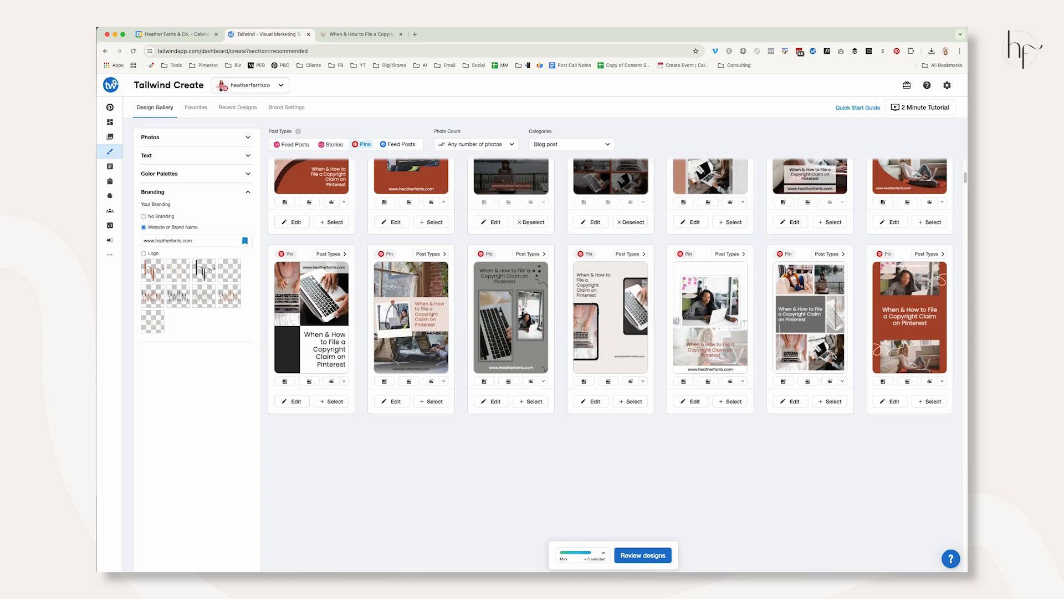
left_click(929, 401)
scroll(774, 370, "down", 4)
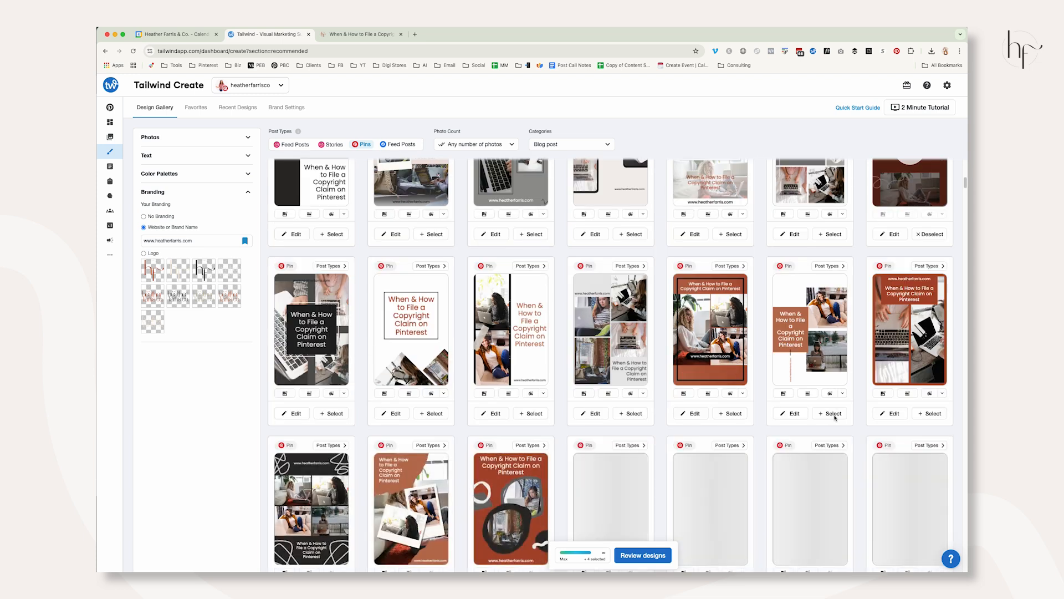
scroll(415, 377, "down", 1)
left_click(431, 353)
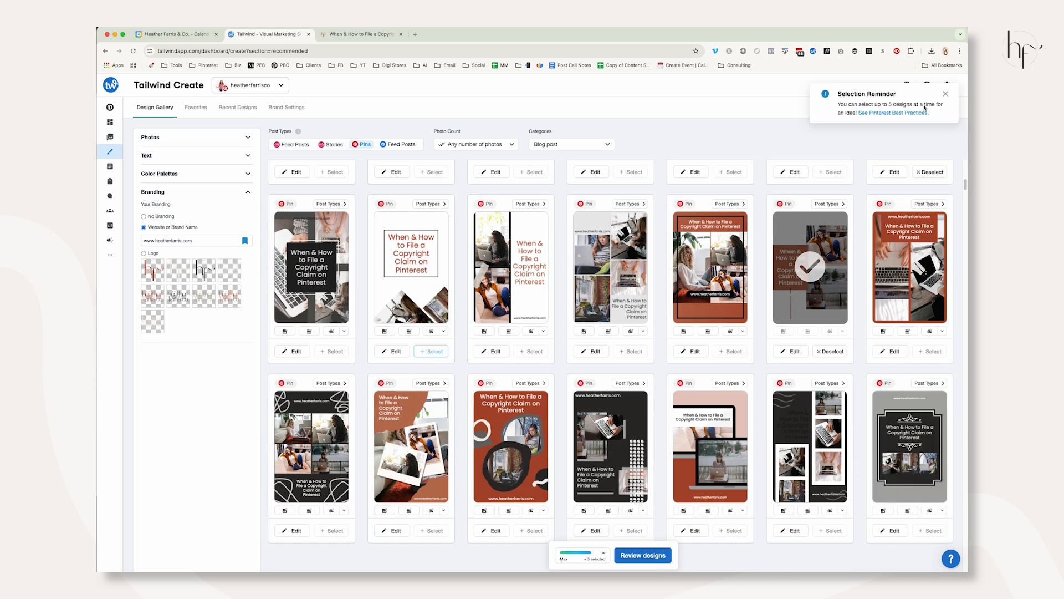
Open the selected designs for review and dismiss the introductory dialog, selection reminder and tip.
left_click(628, 556)
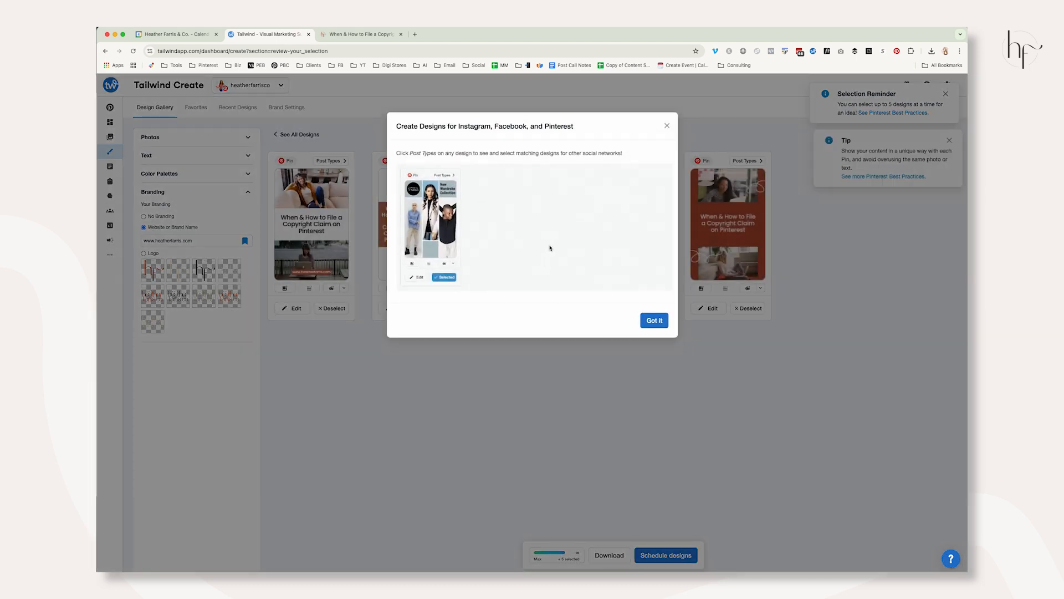
left_click(654, 321)
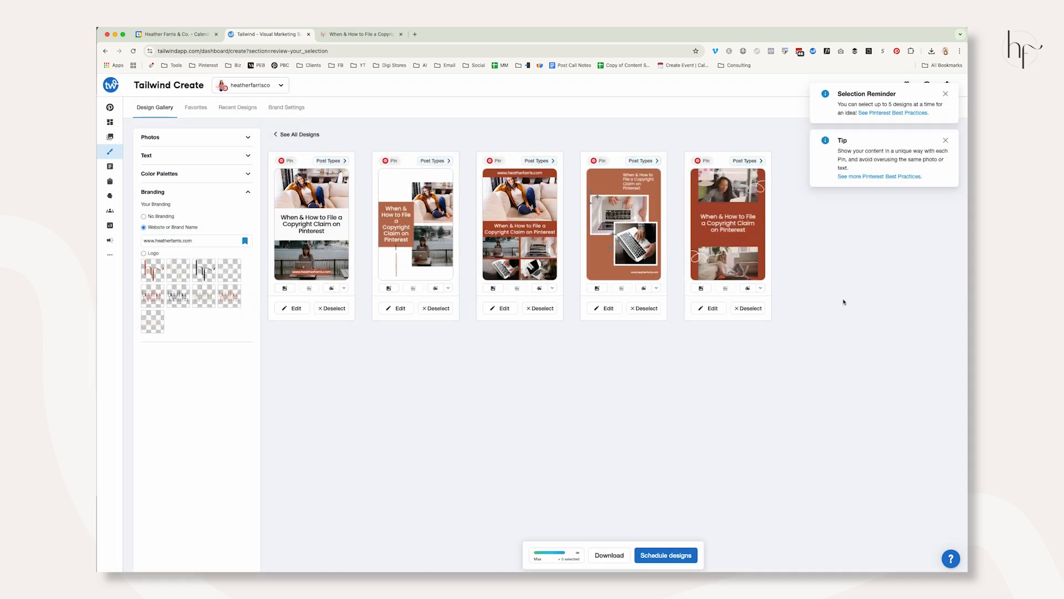
left_click(946, 141)
left_click(946, 94)
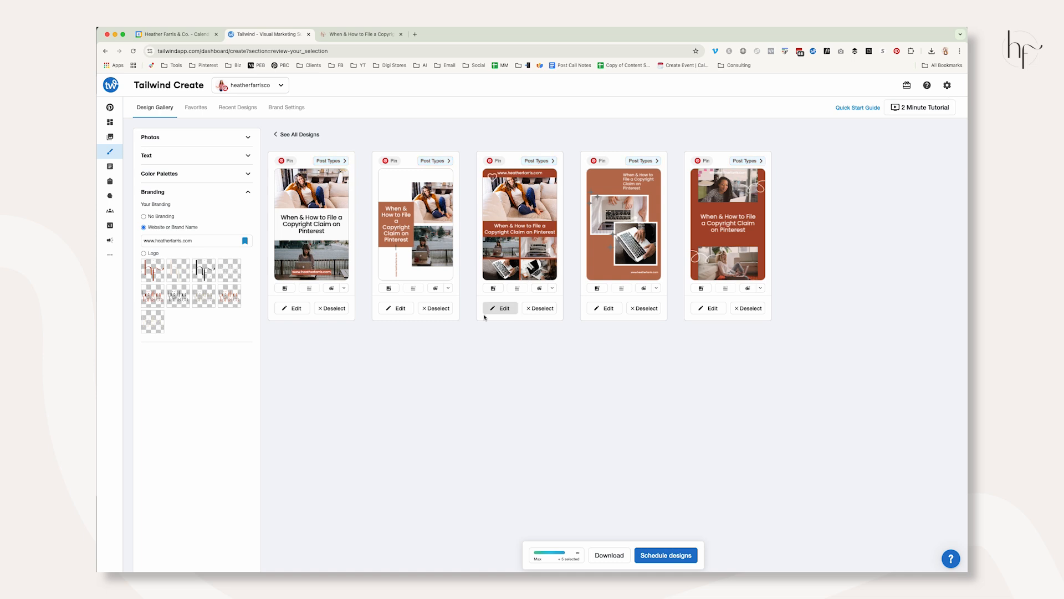
View the matching Feed Post and Story versions of the first selected design, then collapse them.
left_click(331, 161)
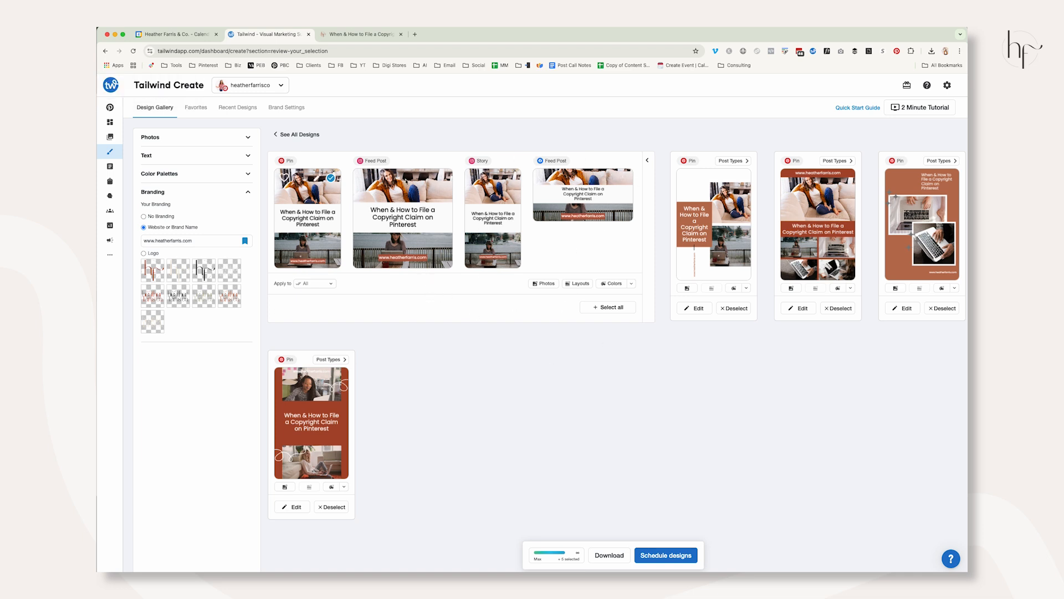
left_click(646, 161)
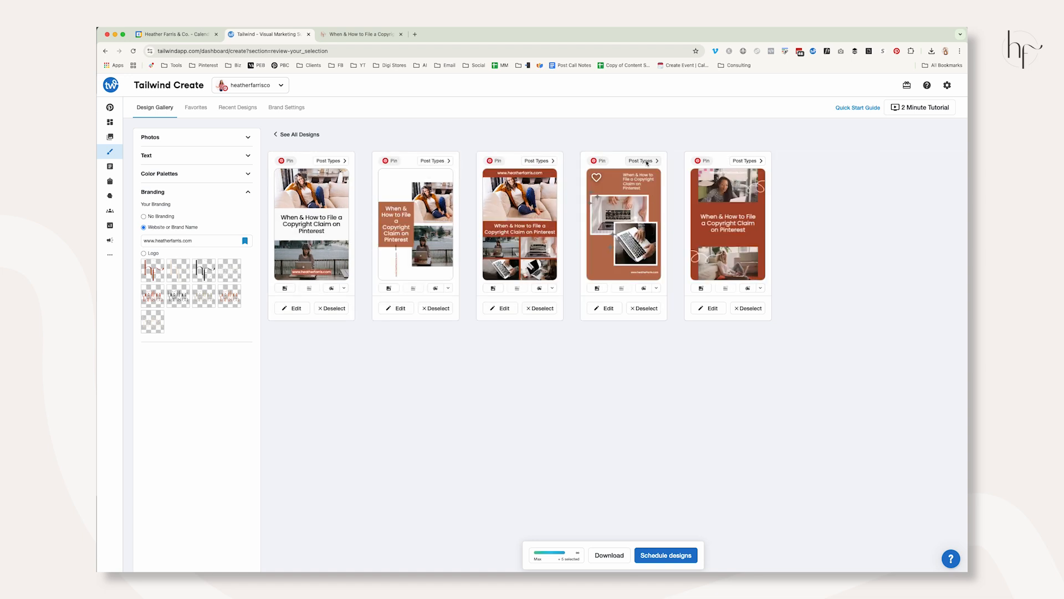
left_click(335, 161)
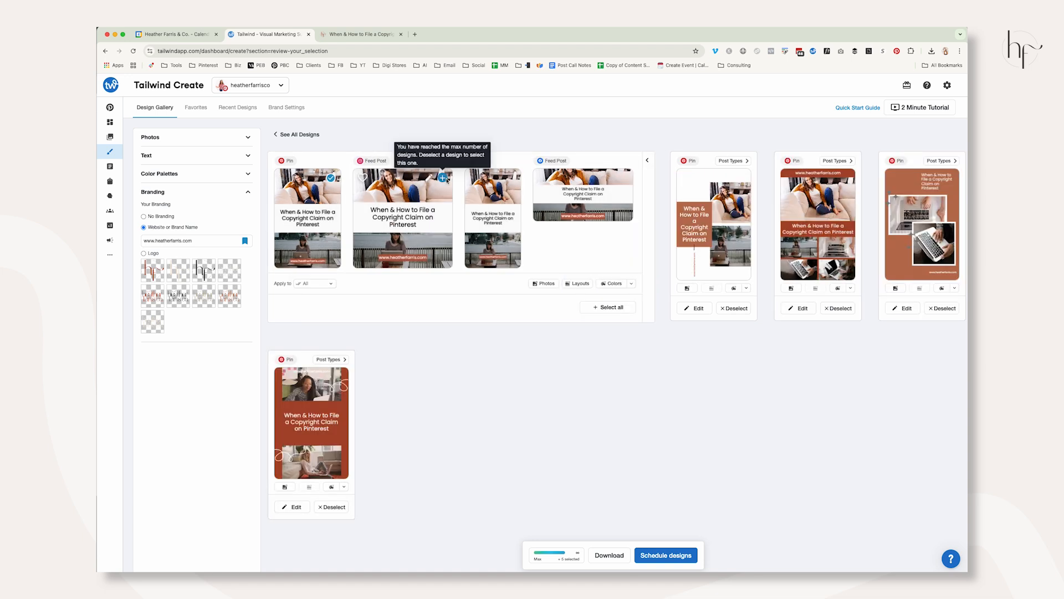
left_click(647, 160)
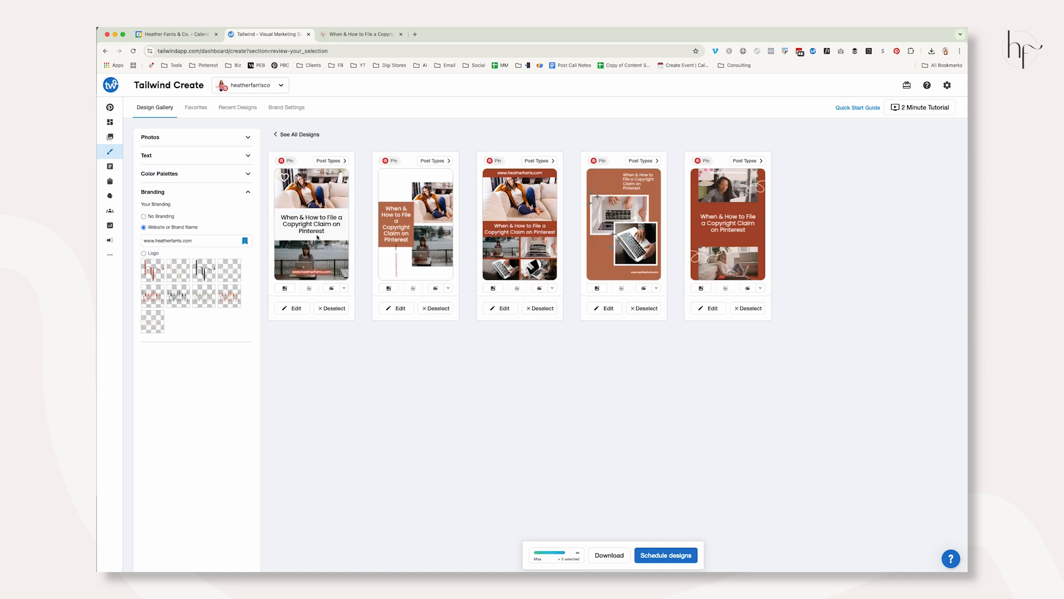
Open the first selected pin for editing and delete its lower photo of the woman at a laptop.
left_click(296, 309)
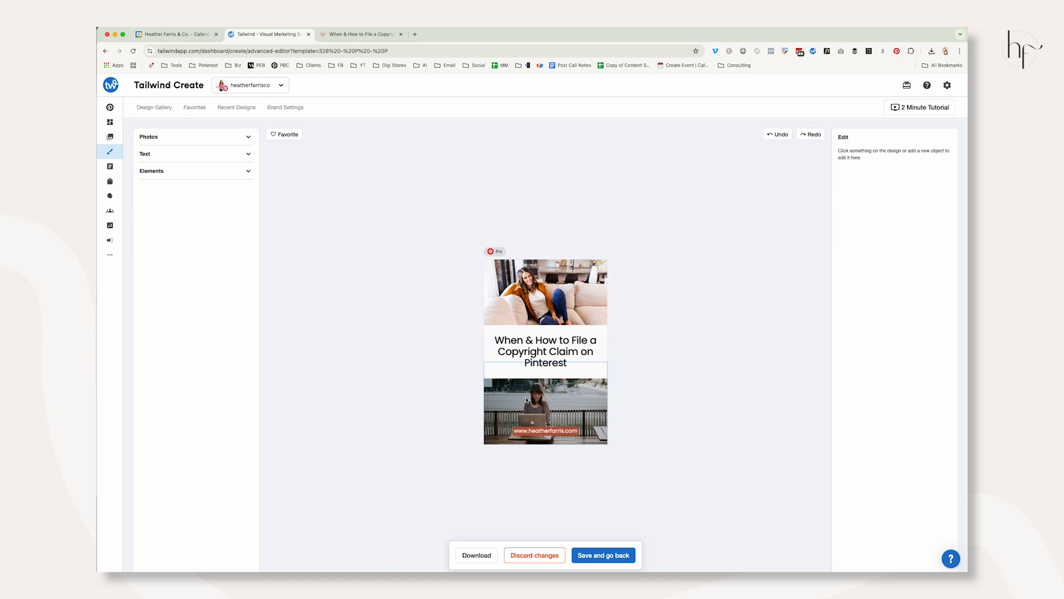
left_click(533, 397)
key("Delete")
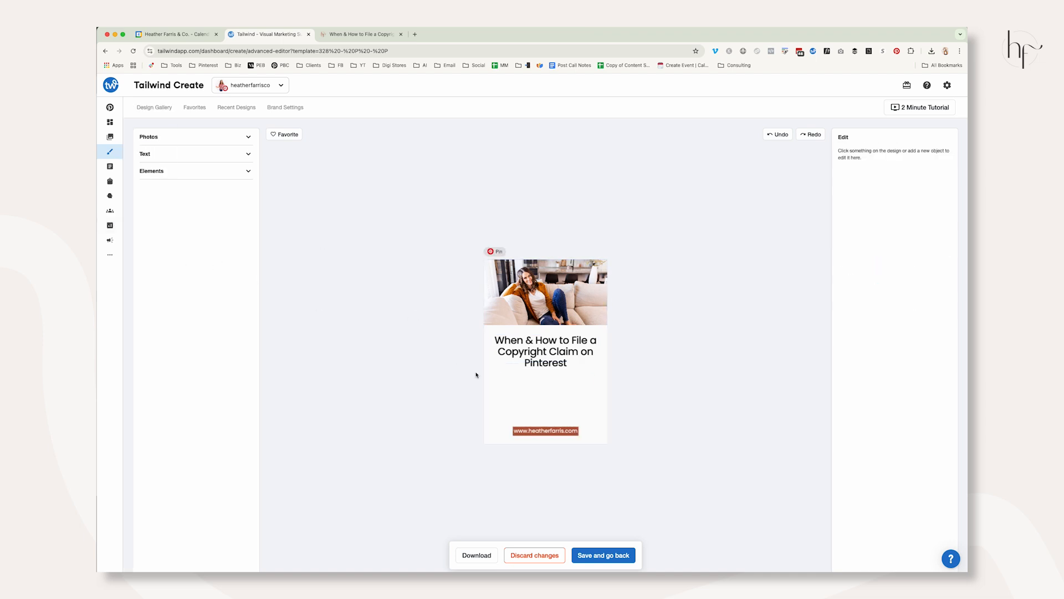
Upload a portrait from the Headshots tag and place it in the lower-left area of the pin.
left_click(226, 139)
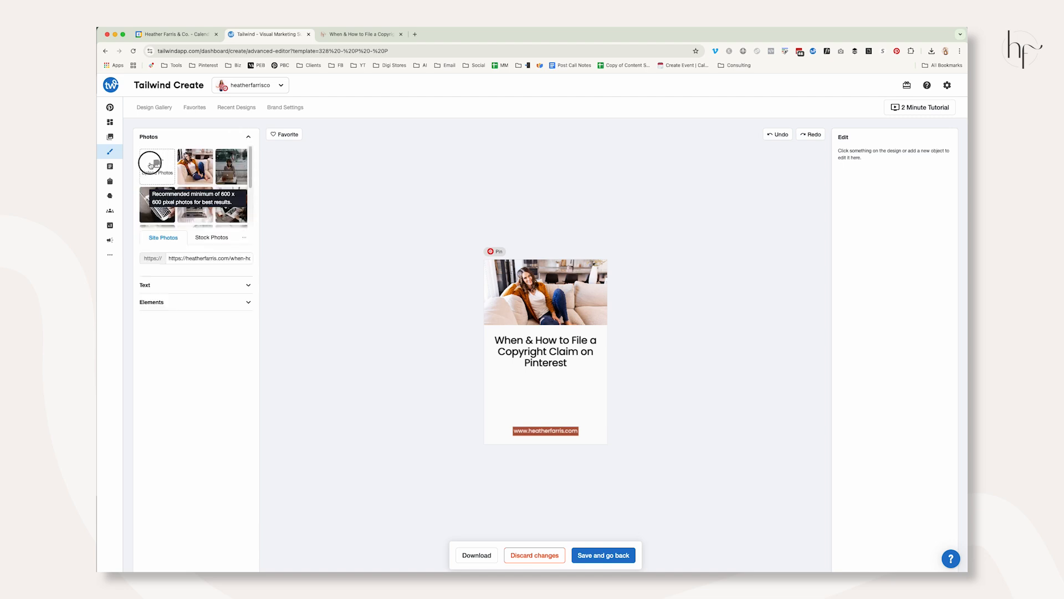
left_click(162, 169)
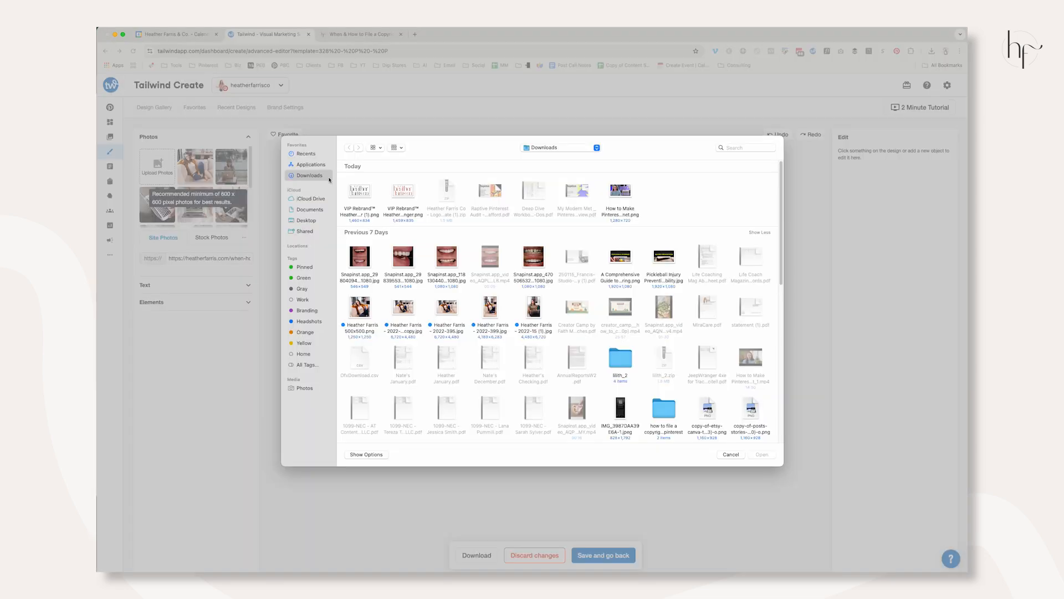
left_click(309, 320)
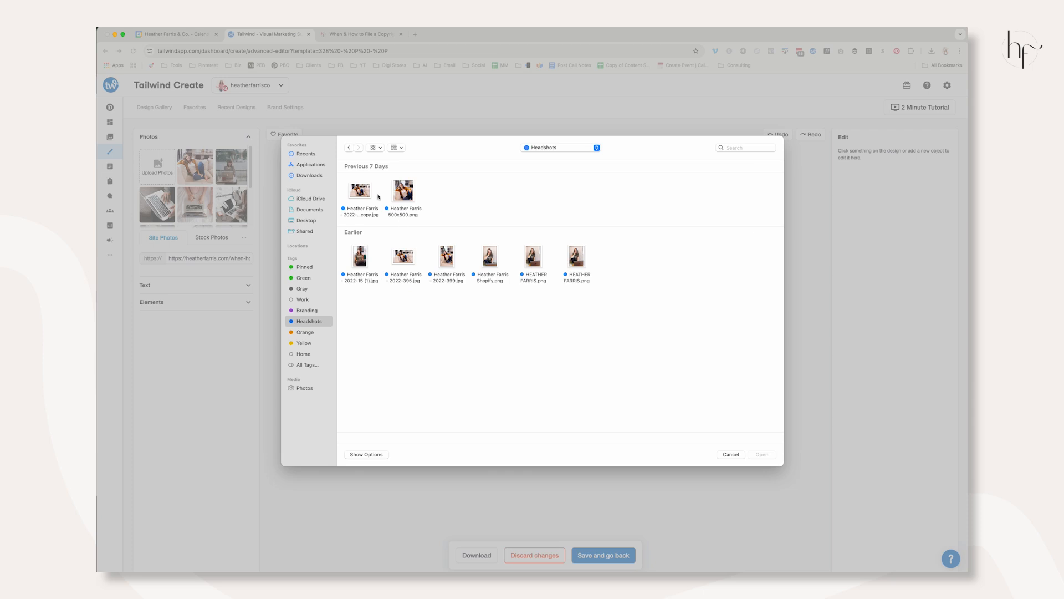
left_click(567, 269)
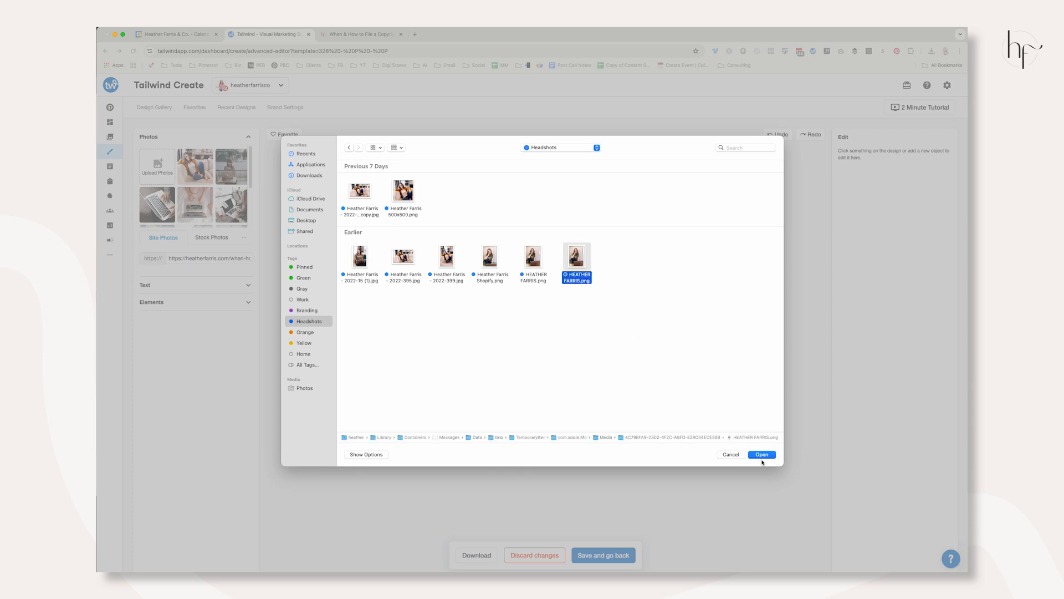
left_click(762, 454)
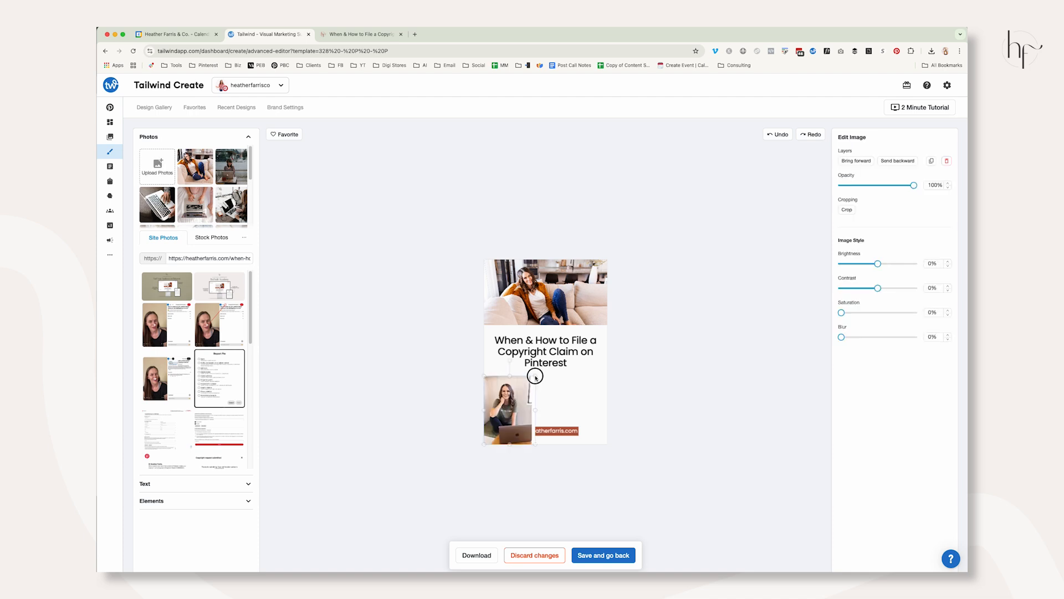
Delete the uploaded headshot and the upper couch photo from the pin.
key("Delete")
left_click(558, 272)
key("Delete")
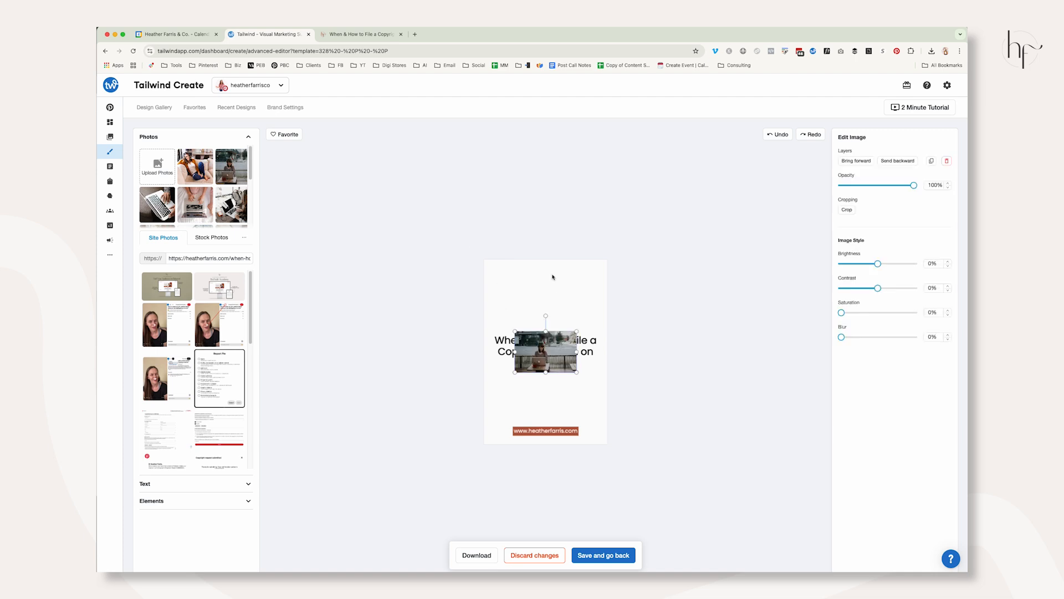
Place the photo of the woman with a laptop outdoors across the full width of the pin's upper section.
left_click_drag(558, 346, 527, 274)
mouse_move(546, 301)
left_mouse_down()
mouse_move(634, 321)
mouse_move(563, 301)
left_mouse_up()
left_click(674, 331)
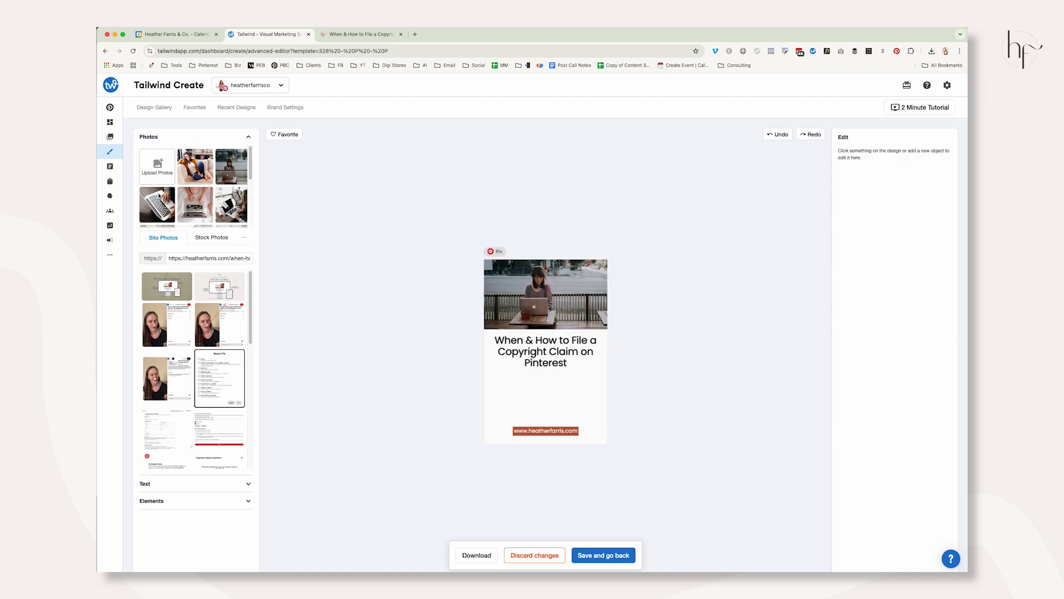
Add the photo of hands typing on a laptop and enlarge it to fill the pin's lower section.
left_click_drag(251, 161, 254, 187)
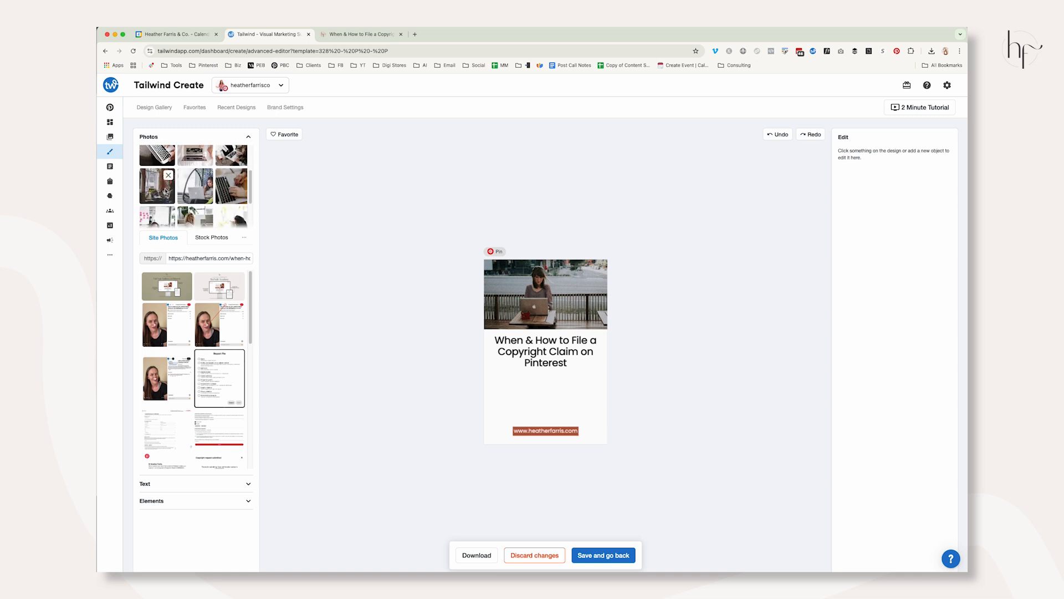
scroll(236, 181, "up", 3)
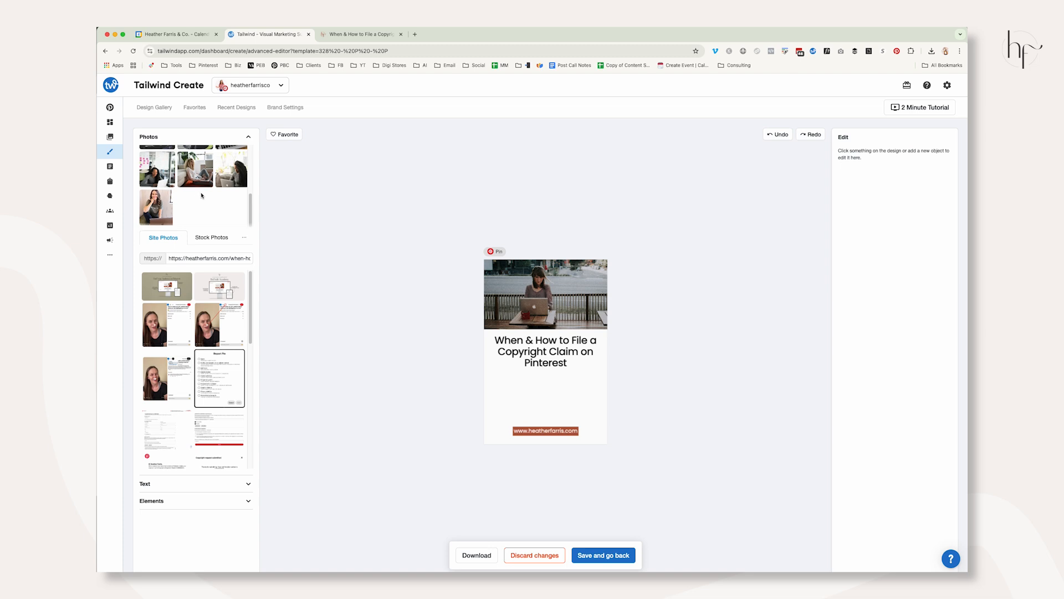
scroll(218, 183, "up", 2)
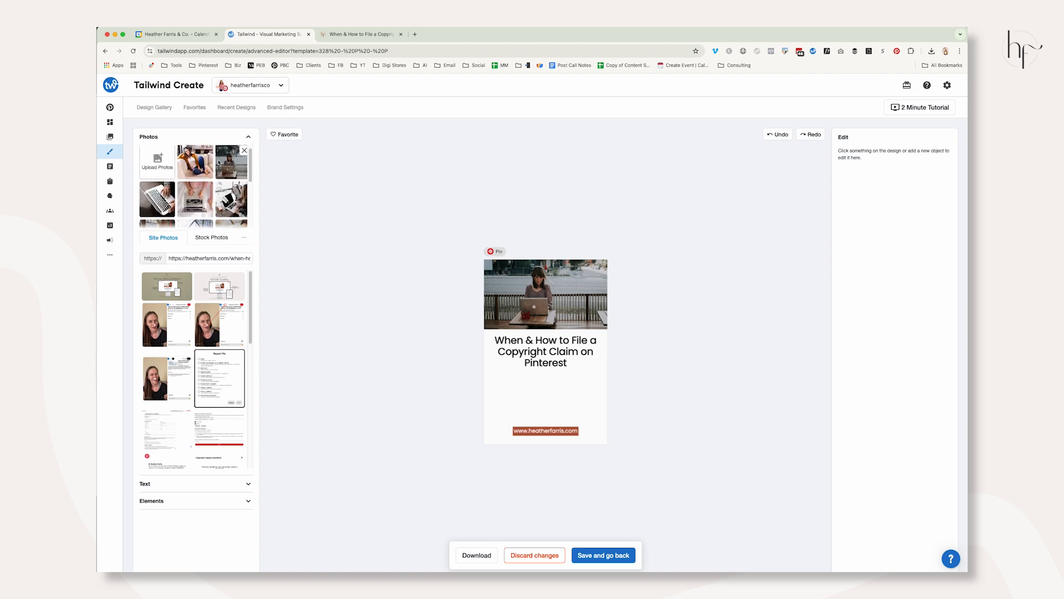
left_click(148, 203)
left_click_drag(555, 361, 623, 440)
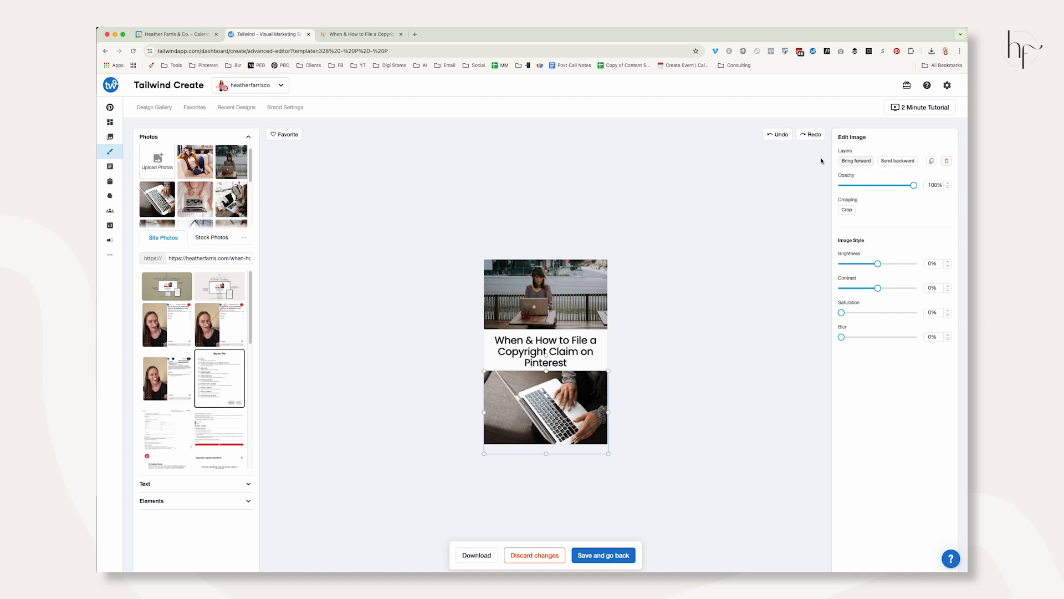
Layer the lower laptop photo behind the website text but in front of the pin's background.
left_click(903, 162)
left_click(904, 163)
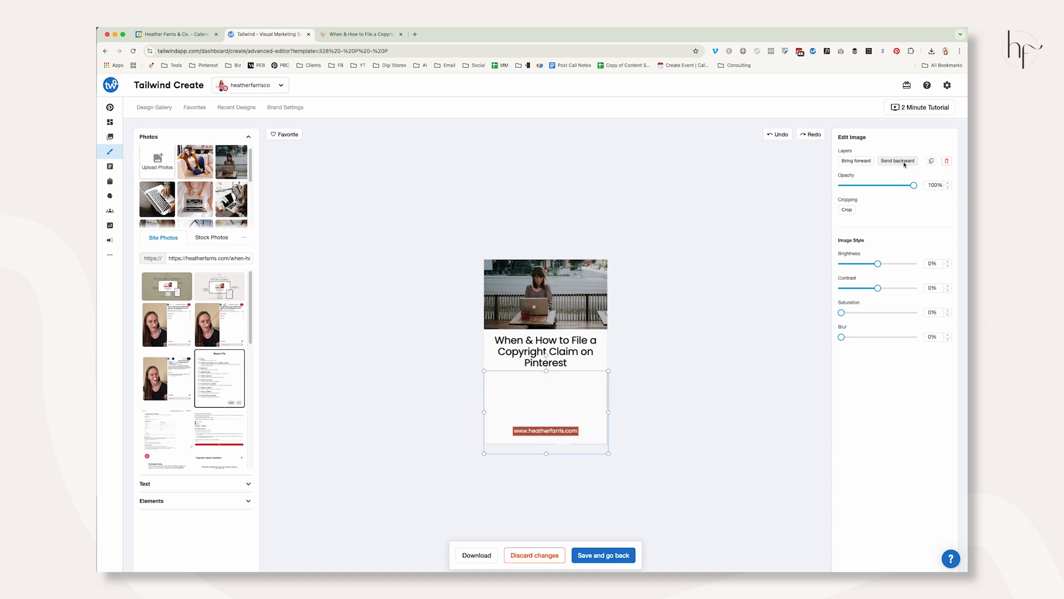
left_click(869, 162)
double_click(688, 347)
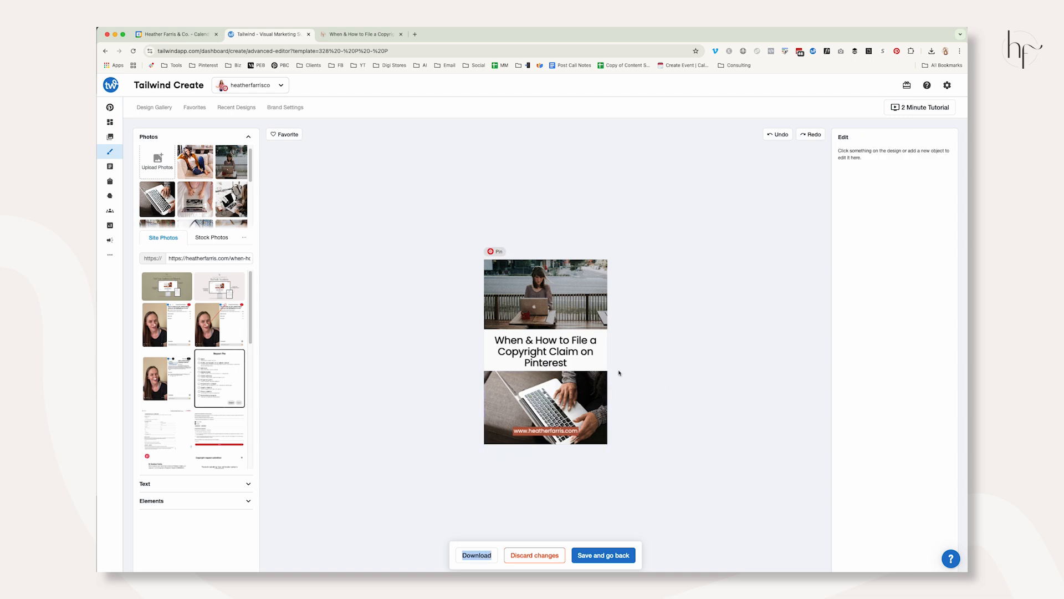
Recolor the background behind the title to the terracotta brand color and the title text to the light brand color.
left_click(603, 340)
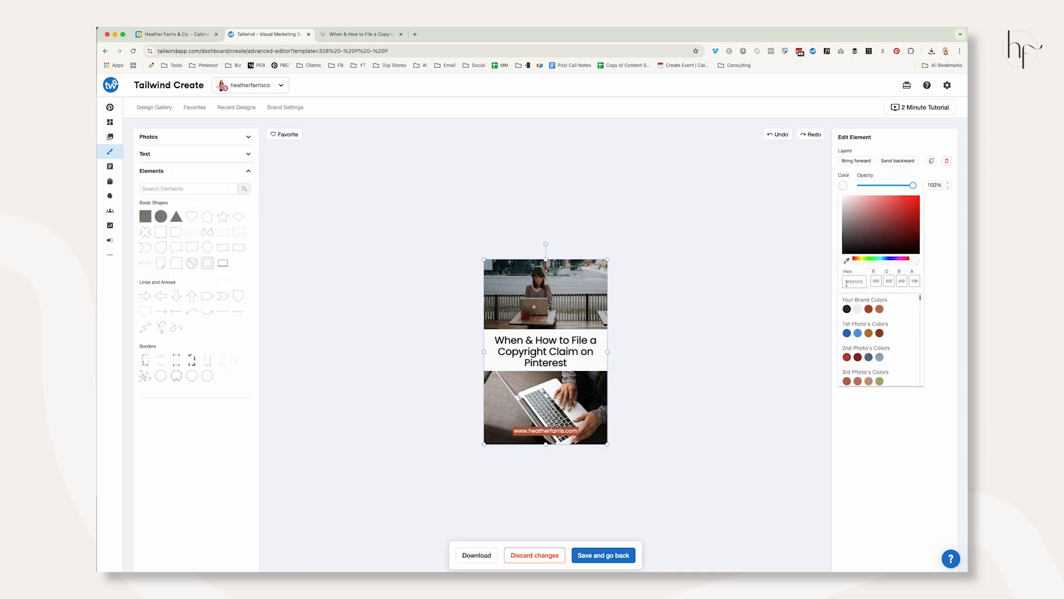
left_click(879, 311)
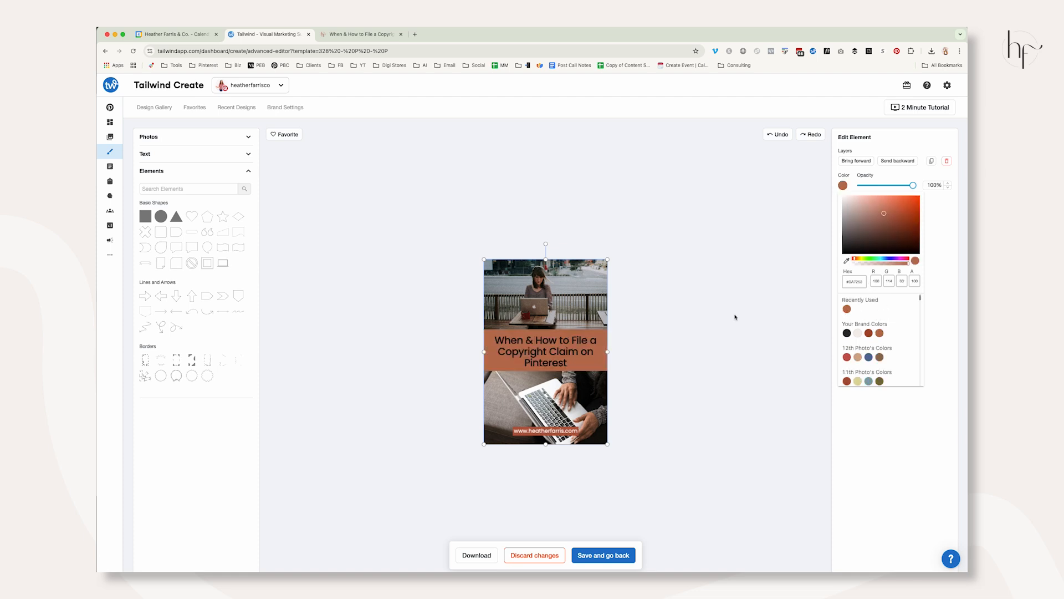
left_click(564, 345)
left_click(946, 240)
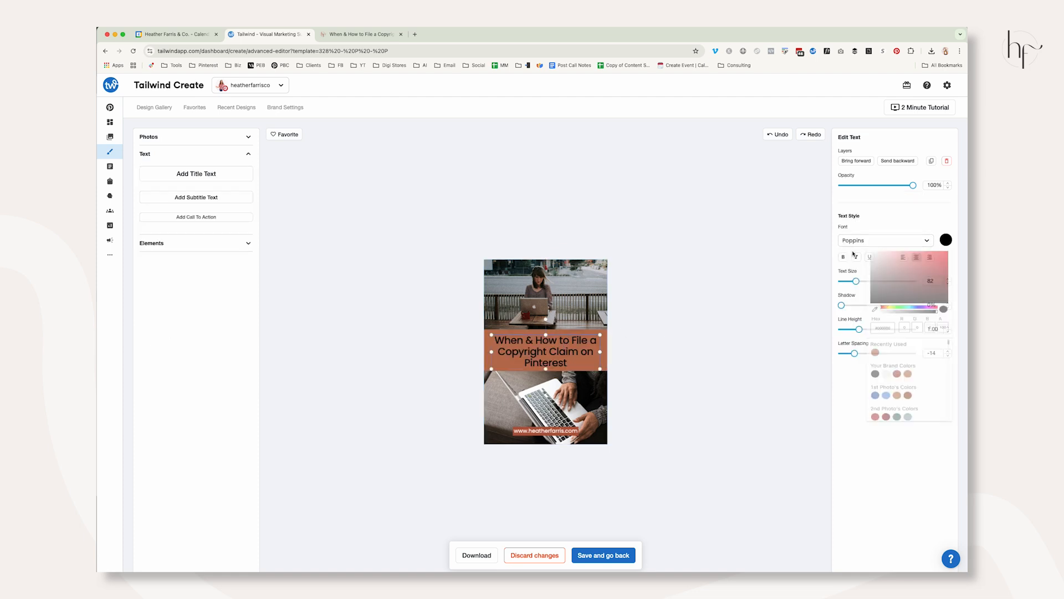
left_click(887, 390)
left_click(765, 308)
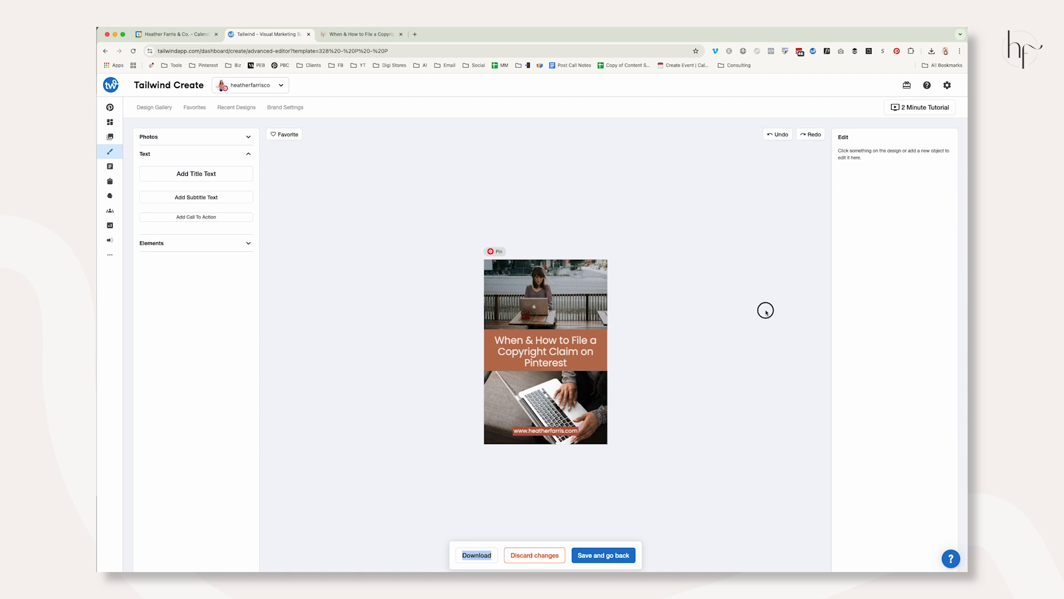
Lower the top edge of the bottom laptop photo slightly to widen the title band.
left_click(552, 350)
left_click_drag(553, 350, 552, 347)
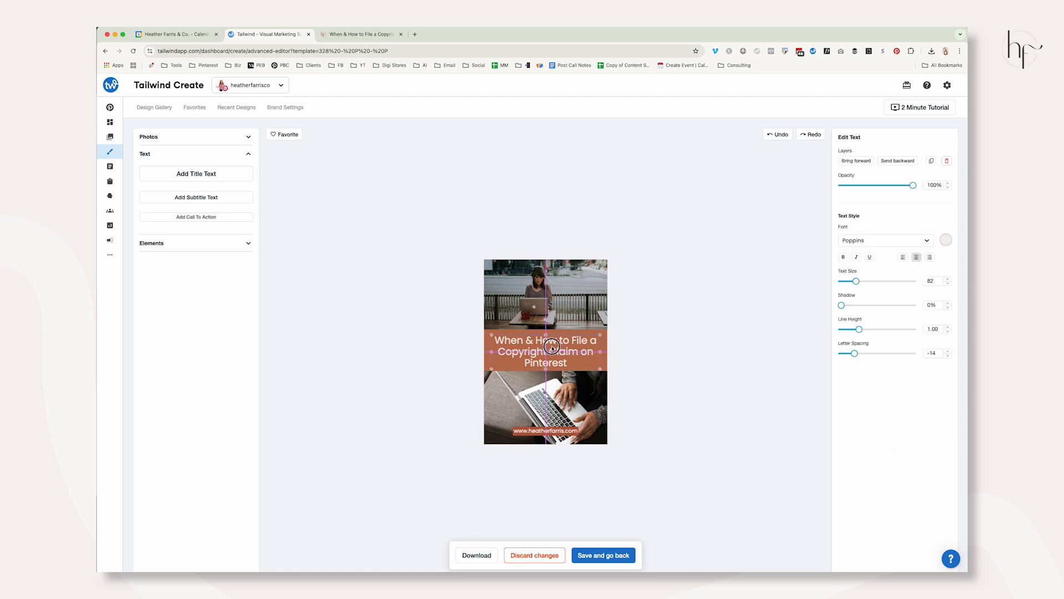
left_click(623, 377)
left_click(575, 395)
left_click_drag(545, 371, 546, 376)
left_click(679, 363)
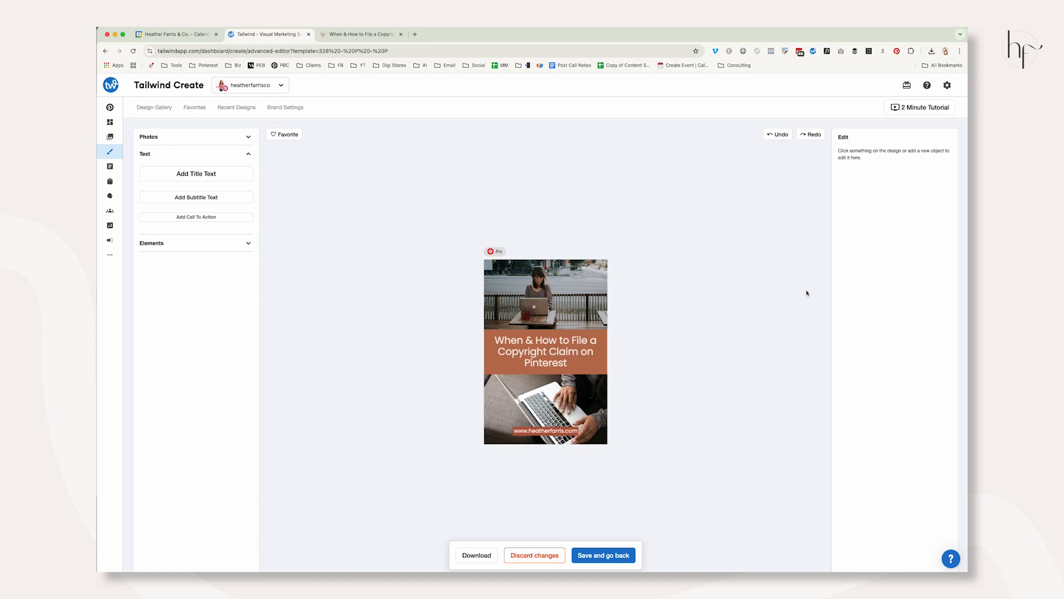
Open the Pinterest profile in a new tab and review its published pins, including "How to Write Pin Titles on Pinterest".
left_click(414, 34)
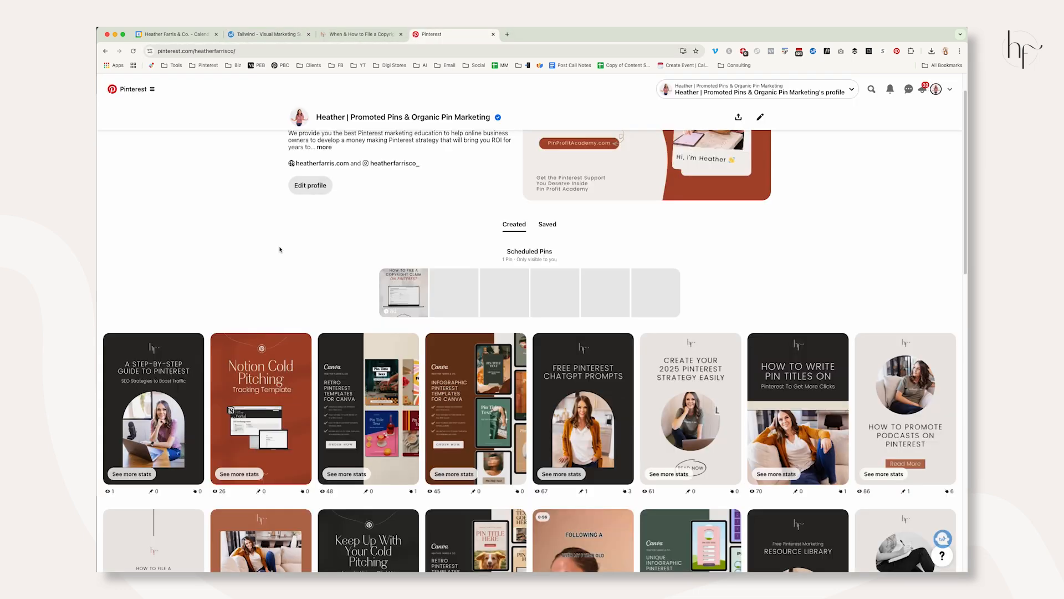
scroll(724, 244, "down", 2)
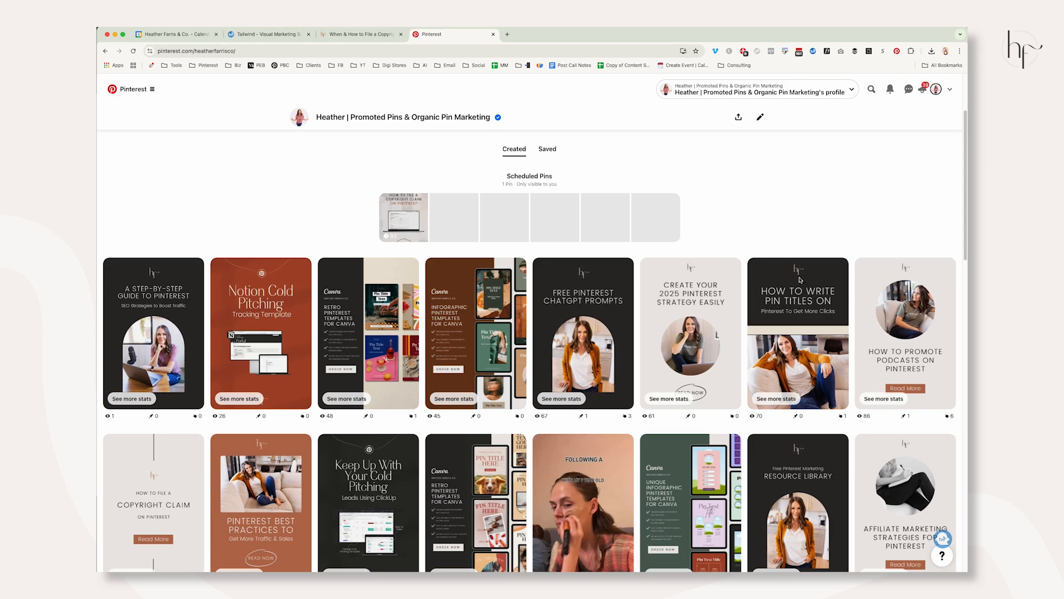
left_click(784, 340)
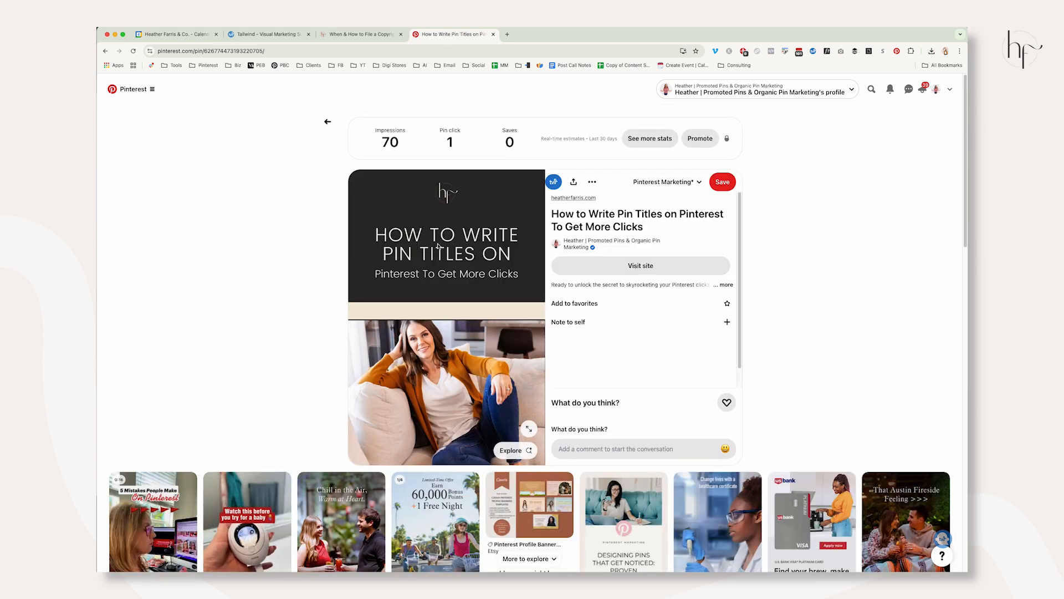
left_click(328, 121)
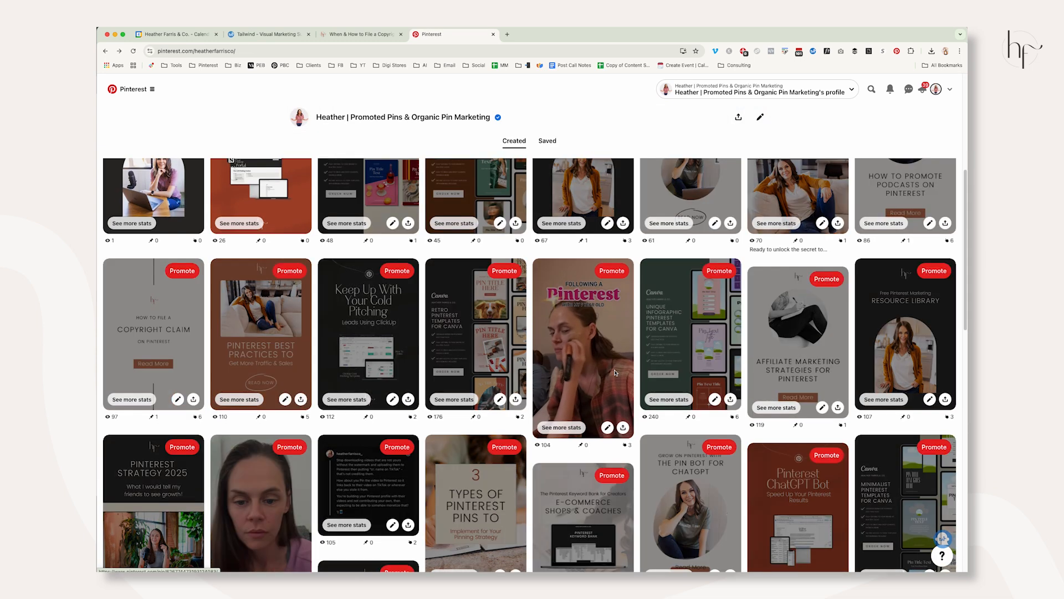
scroll(614, 373, "down", 2)
scroll(617, 398, "down", 5)
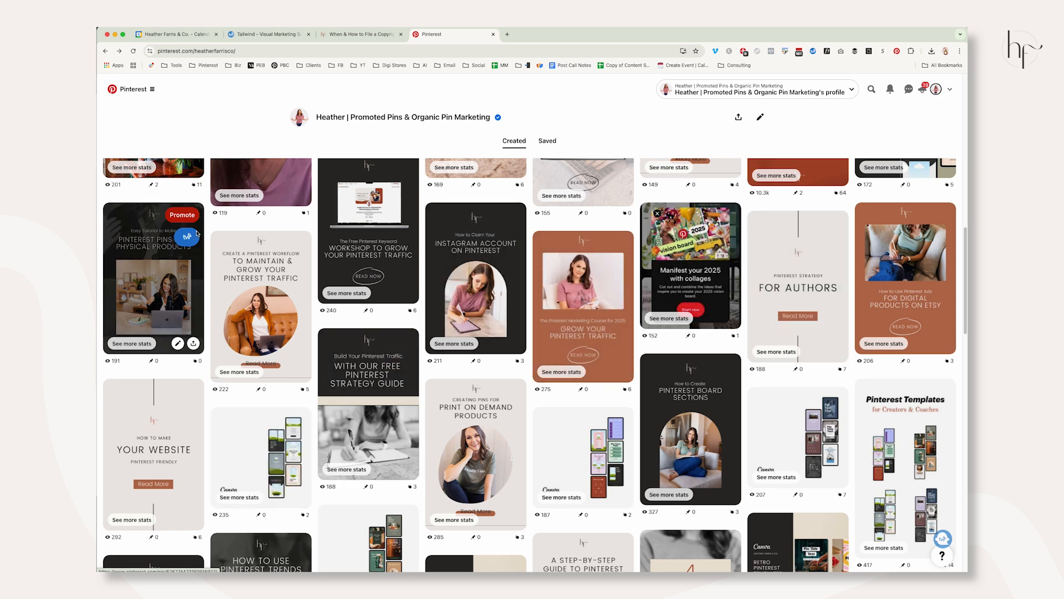
Return to Tailwind Create, save the edited first pin, and open the second selected pin for editing.
left_click(272, 35)
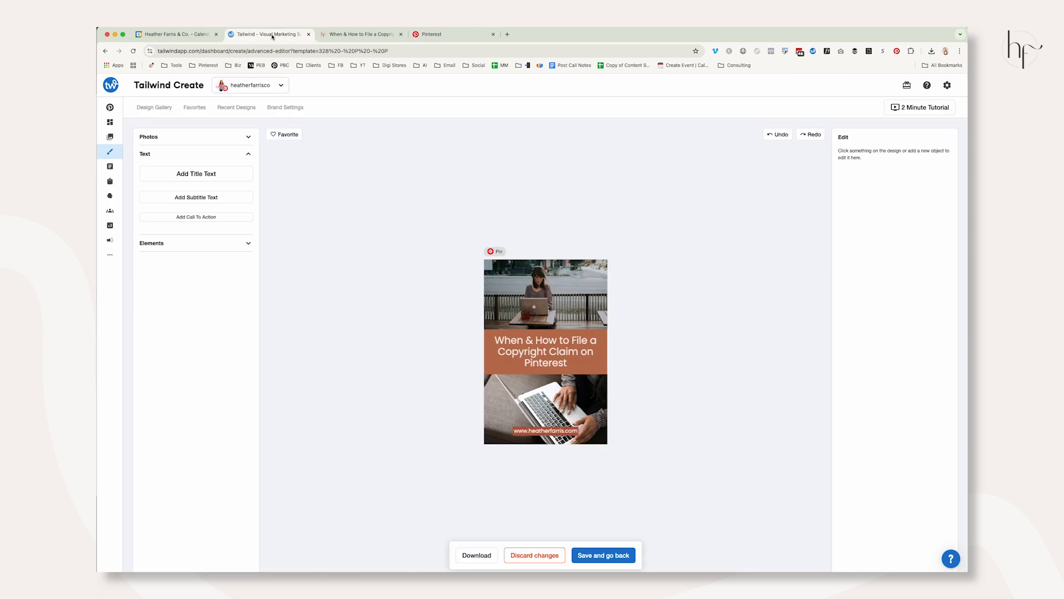
left_click(602, 555)
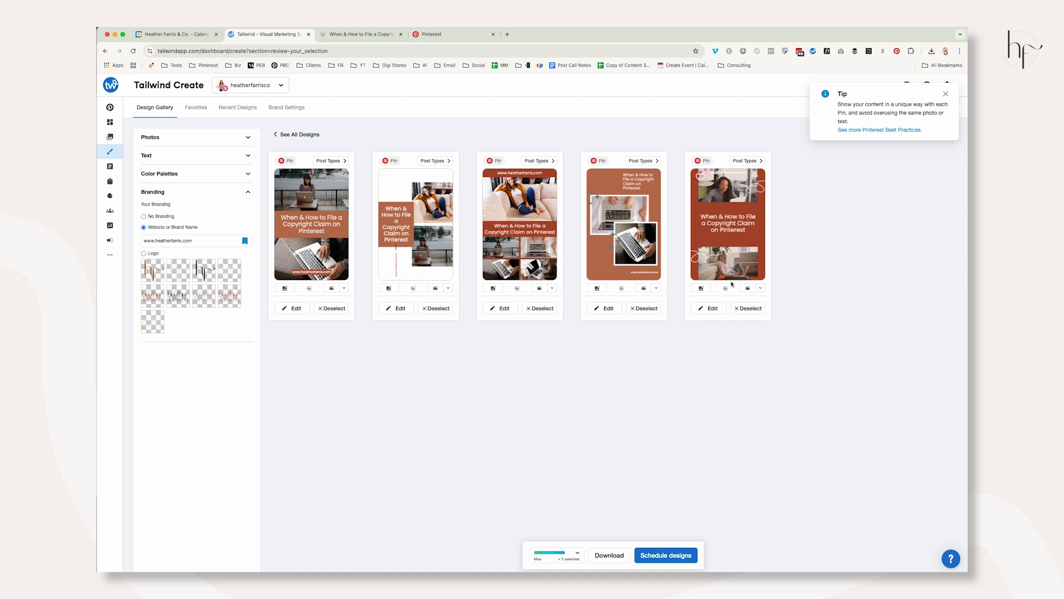
left_click(398, 308)
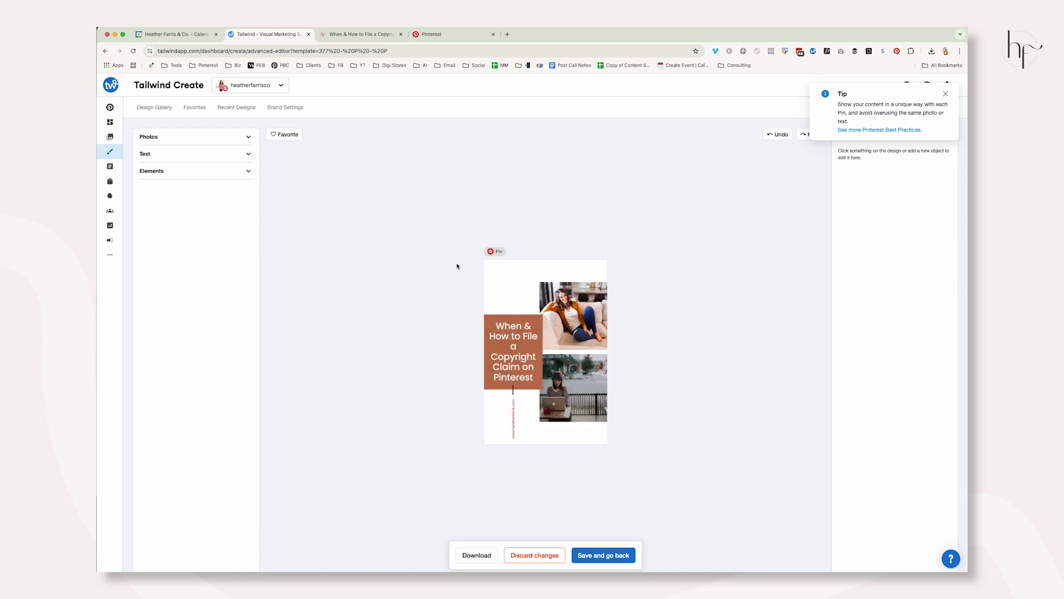
Change the second pin's background to the near-black brand color and its vertical website text to the light brand color.
left_click(491, 281)
left_click(843, 186)
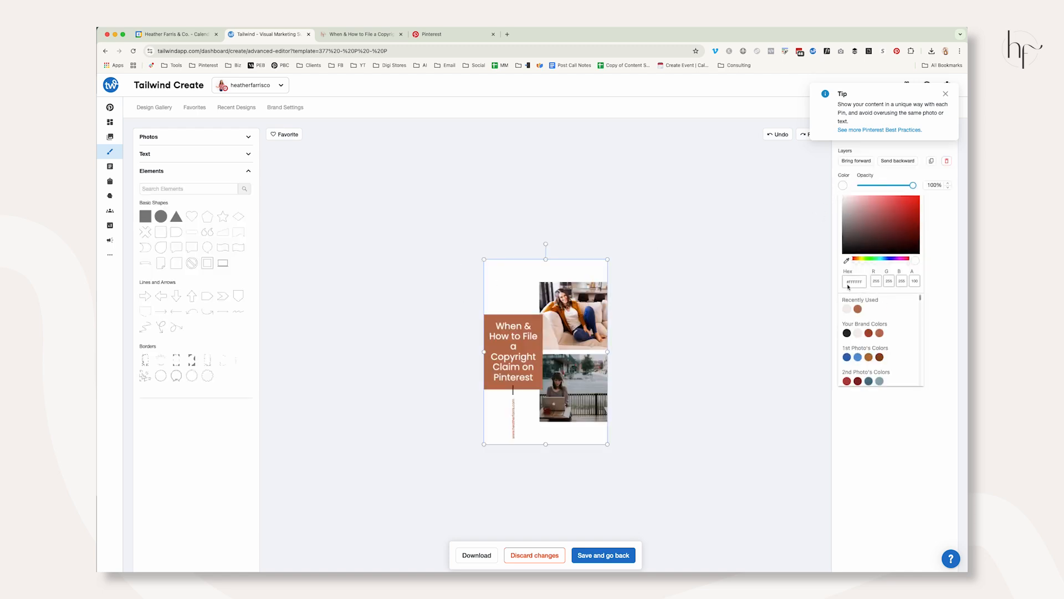
left_click(846, 333)
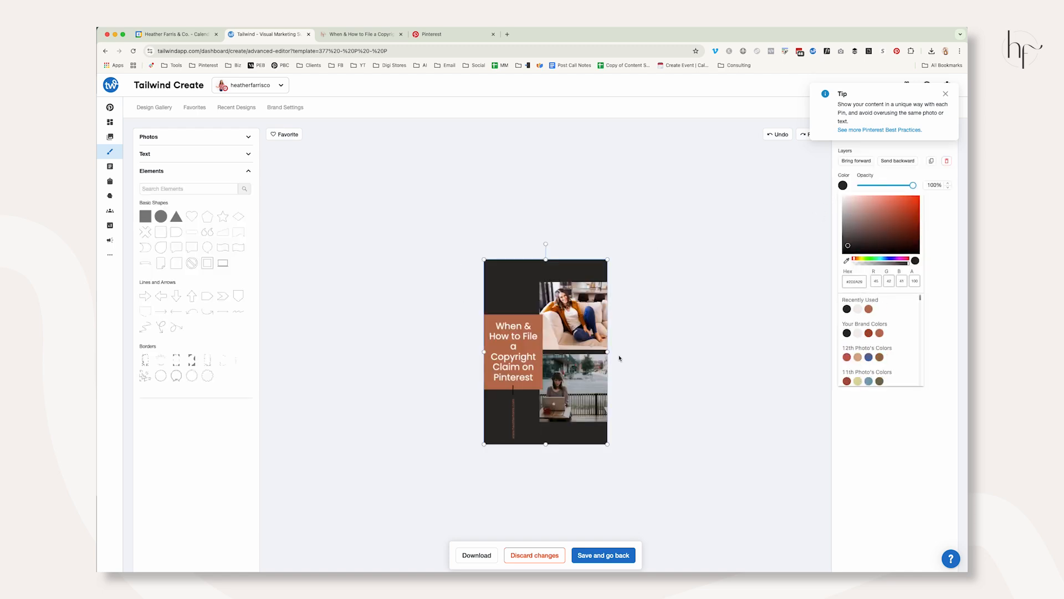
left_click(514, 422)
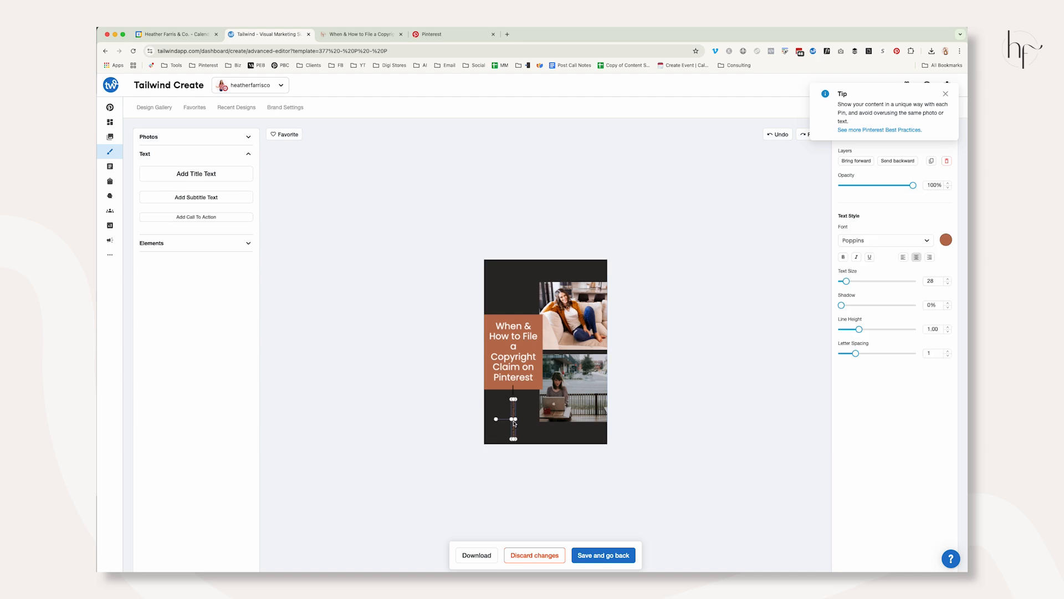
left_click(946, 239)
left_click(885, 364)
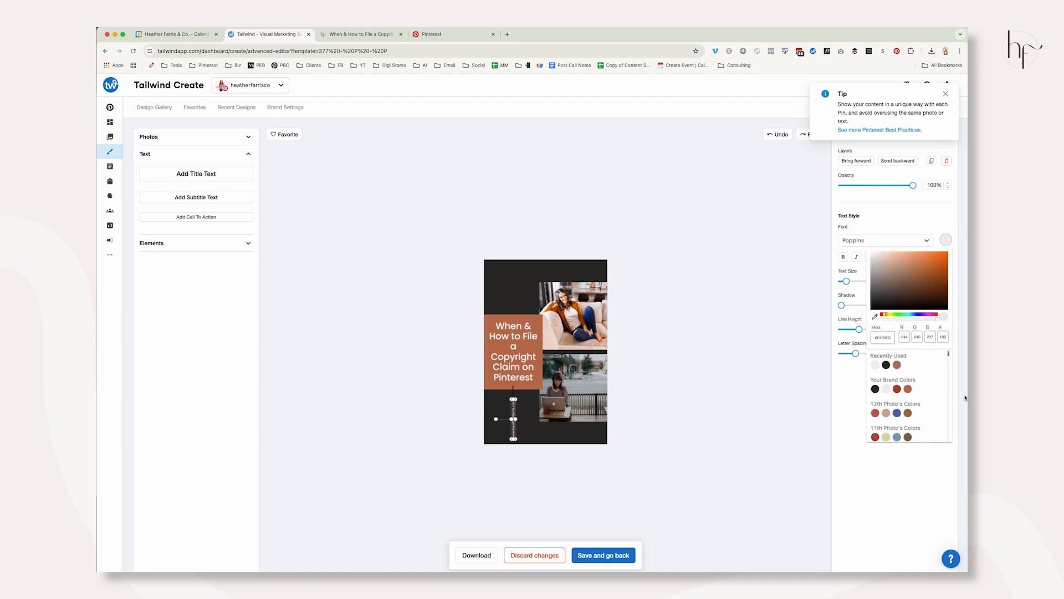
left_click(667, 385)
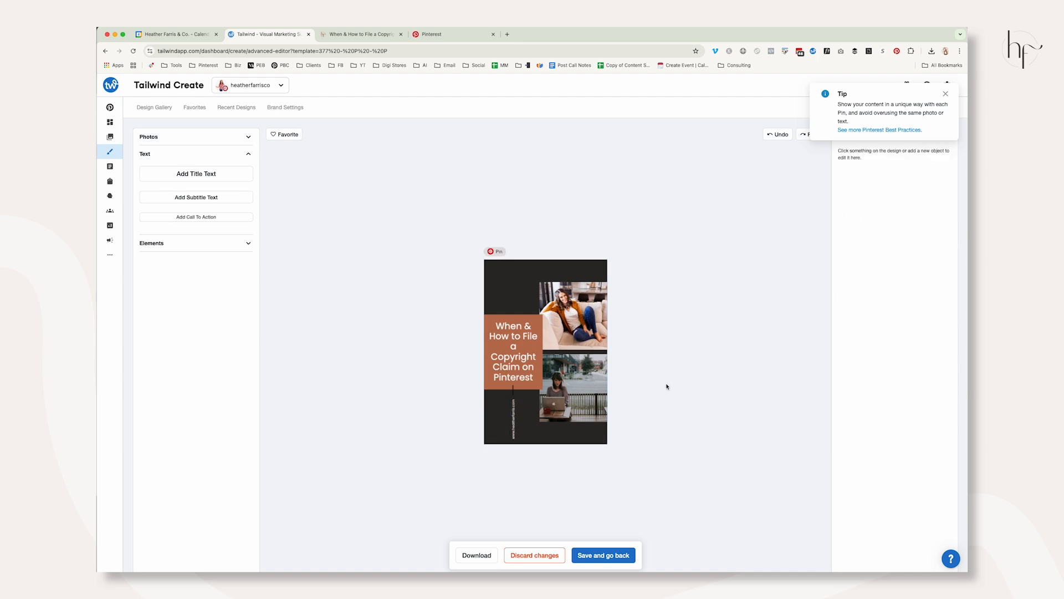
Delete the short line below the title box, turn the website text horizontal, and save the second pin.
left_click(514, 394)
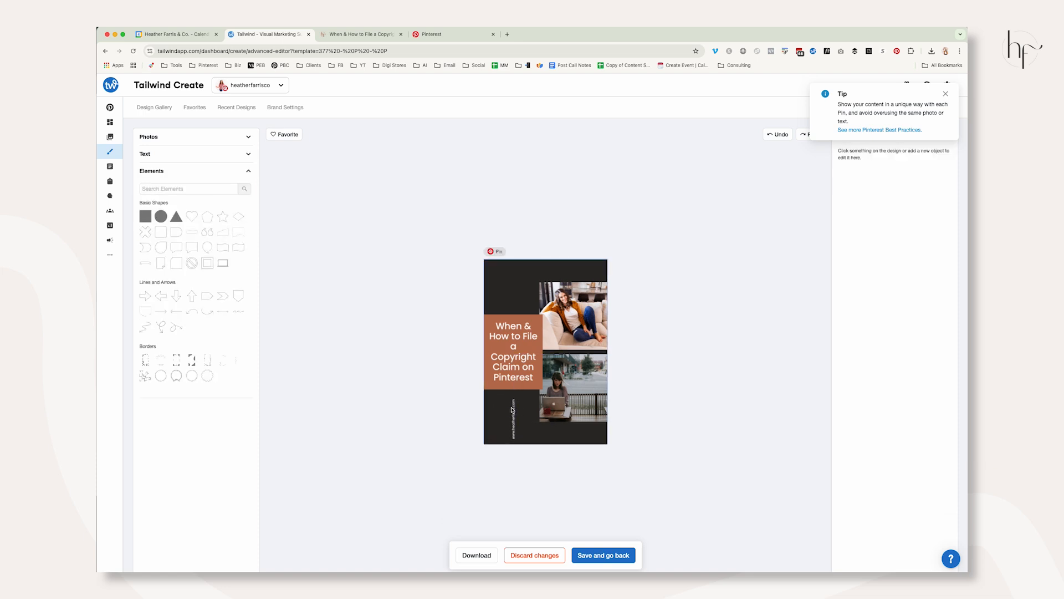
left_click(514, 400)
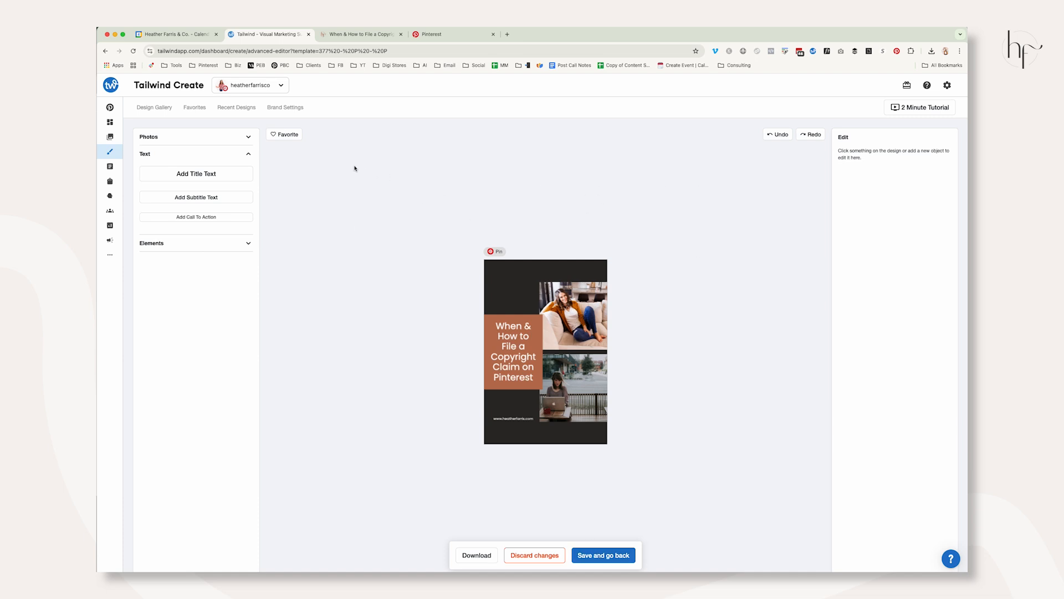
left_click(284, 134)
left_click(198, 109)
left_click(603, 557)
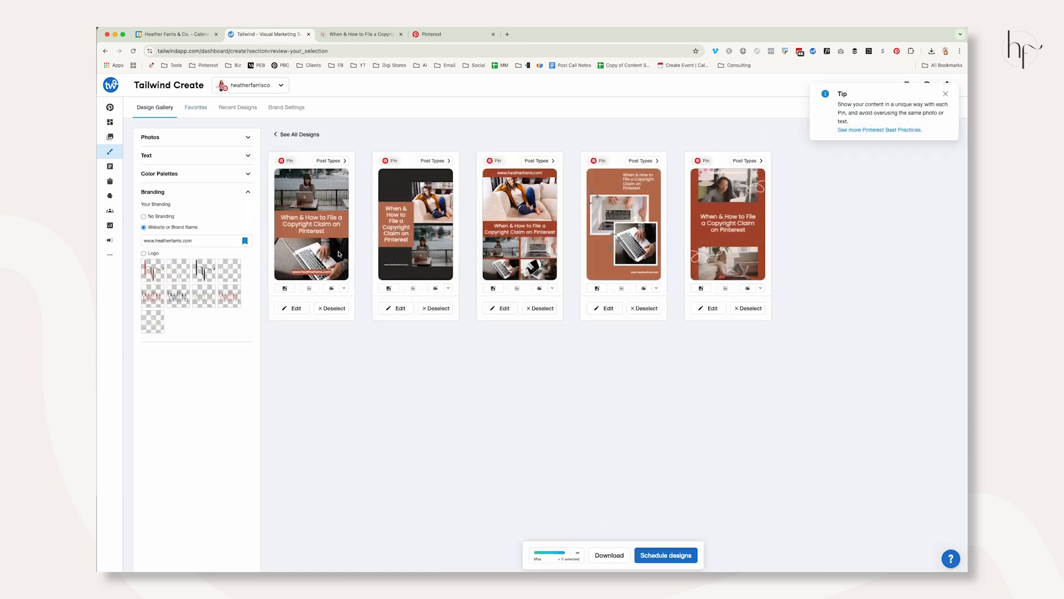
Try the color palettes taken from the 1st and 2nd photos on the third pin.
left_click(285, 178)
left_click(552, 288)
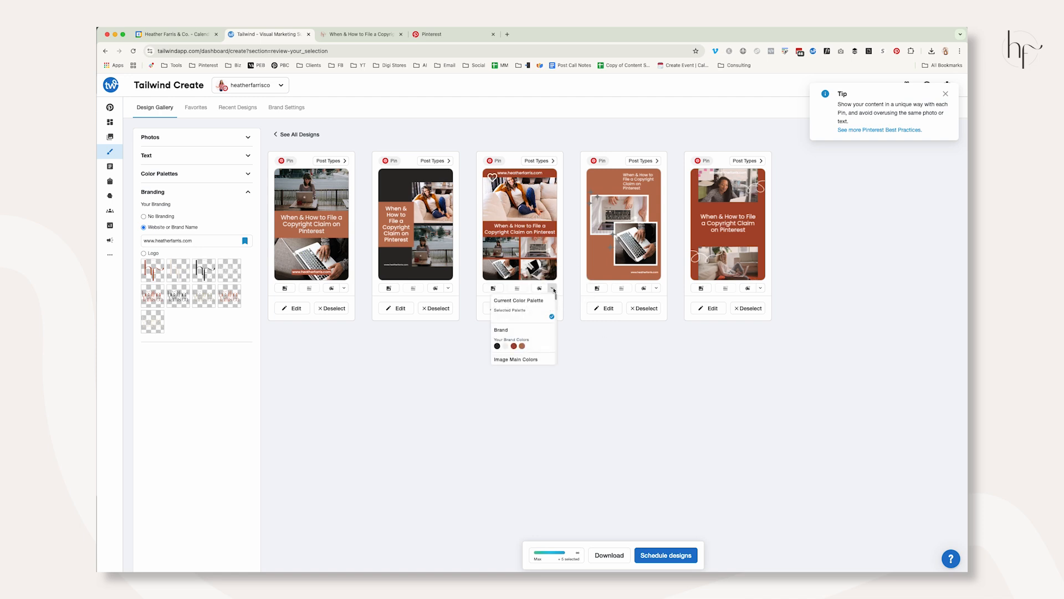
scroll(527, 344, "down", 5)
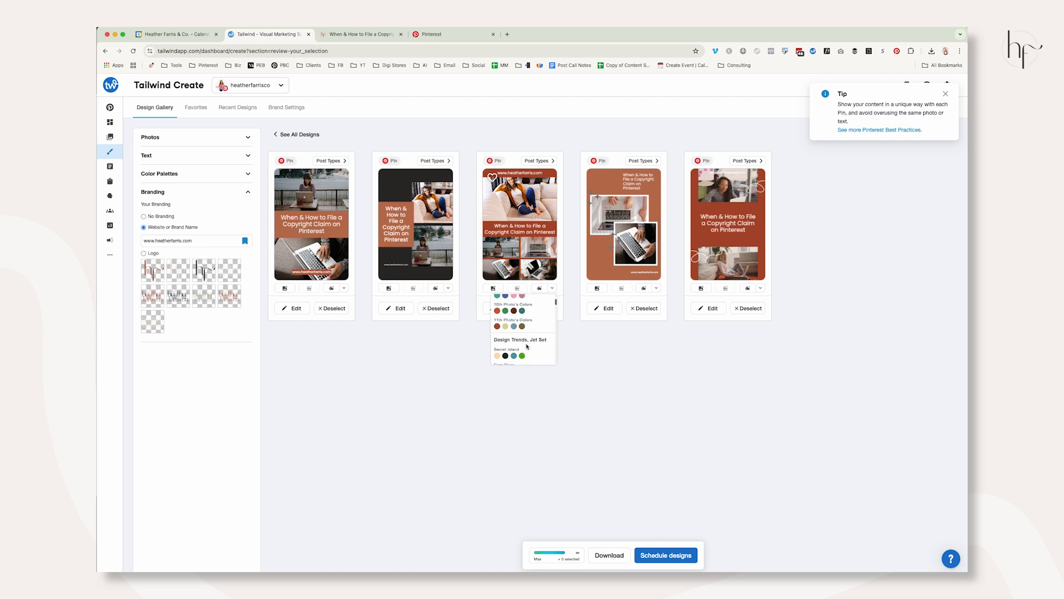
scroll(533, 333, "up", 5)
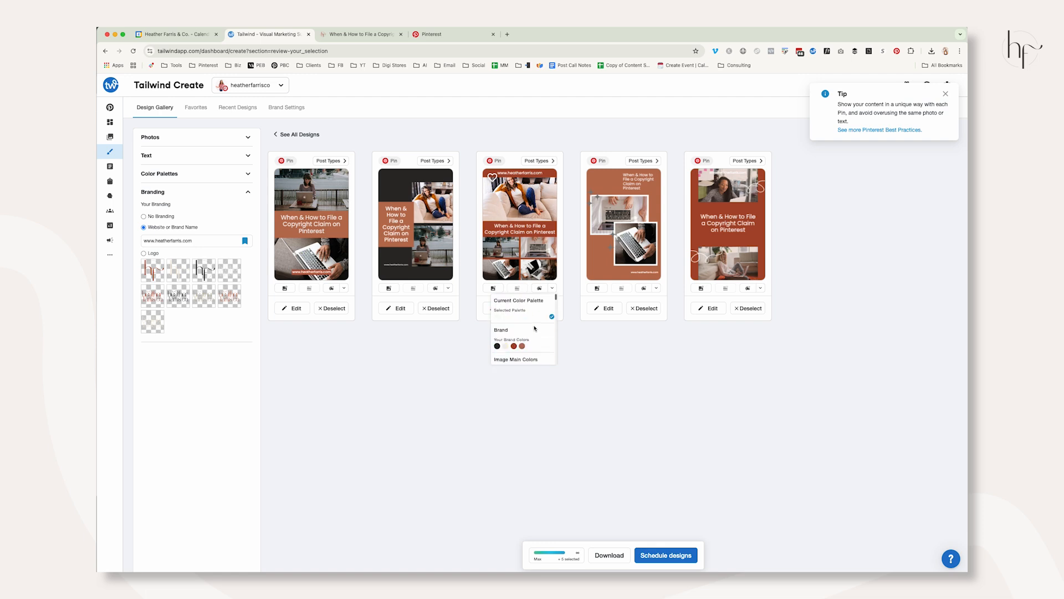
scroll(534, 329, "down", 3)
left_click(536, 325)
left_click(535, 325)
scroll(536, 343, "up", 1)
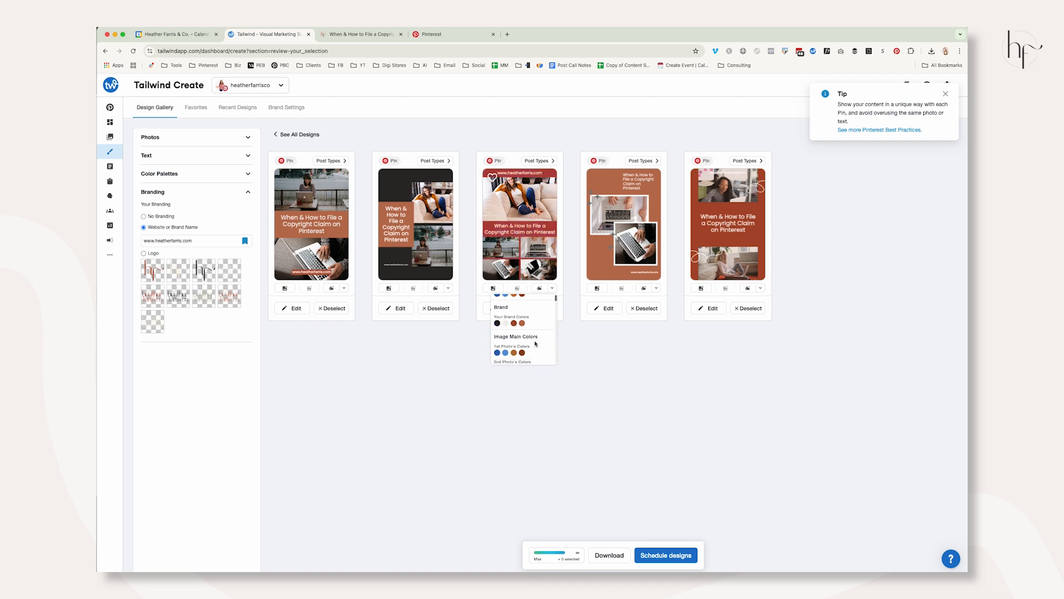
Recolor the third pin with the 3rd Photo's Colors palette and close the palette list.
scroll(536, 347, "down", 1)
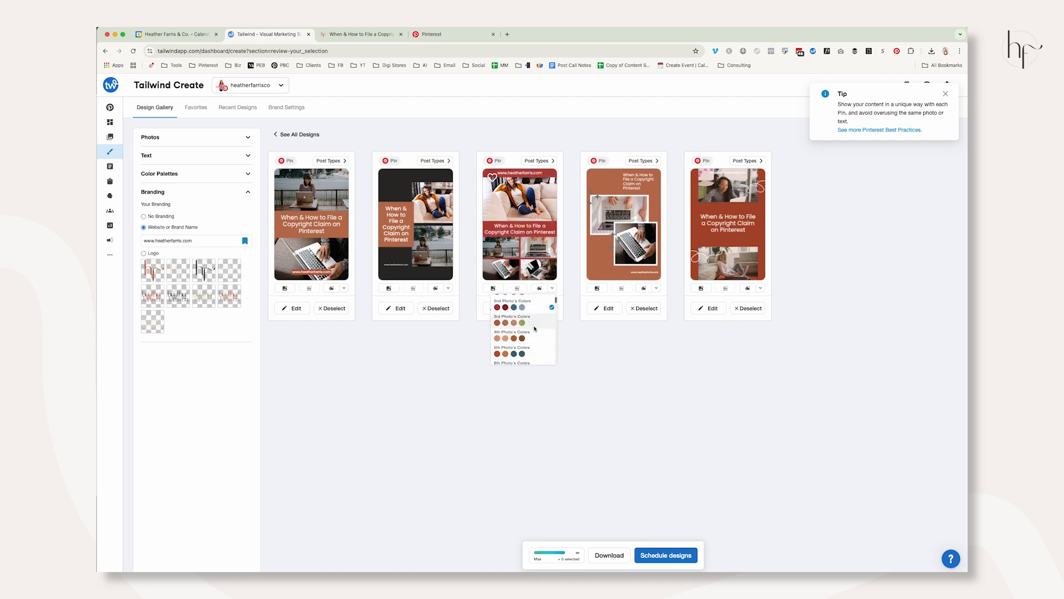
scroll(535, 328, "down", 5)
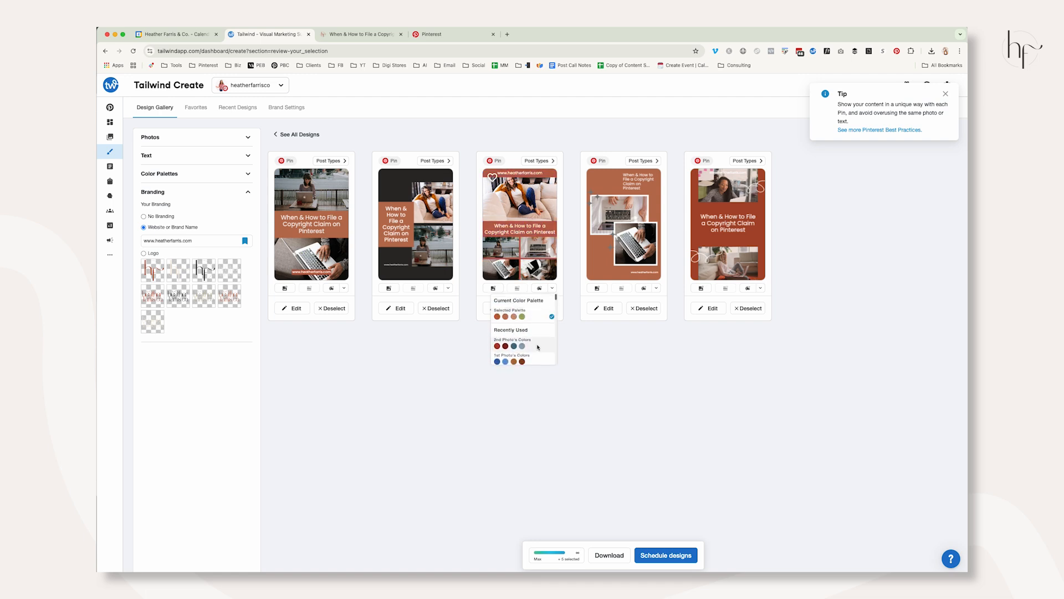
scroll(538, 332, "up", 8)
scroll(532, 328, "down", 5)
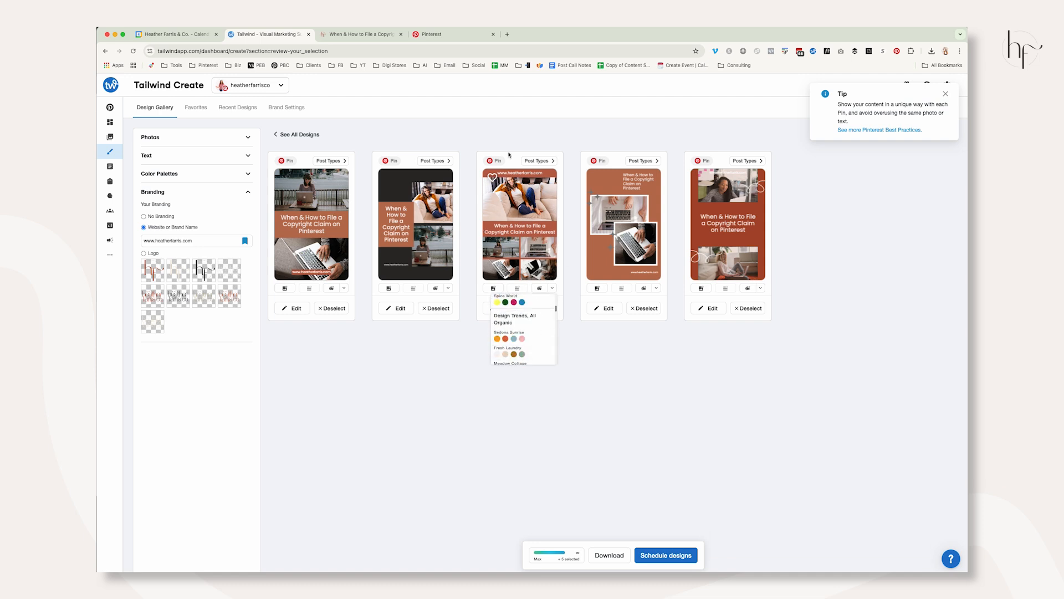
left_click(612, 388)
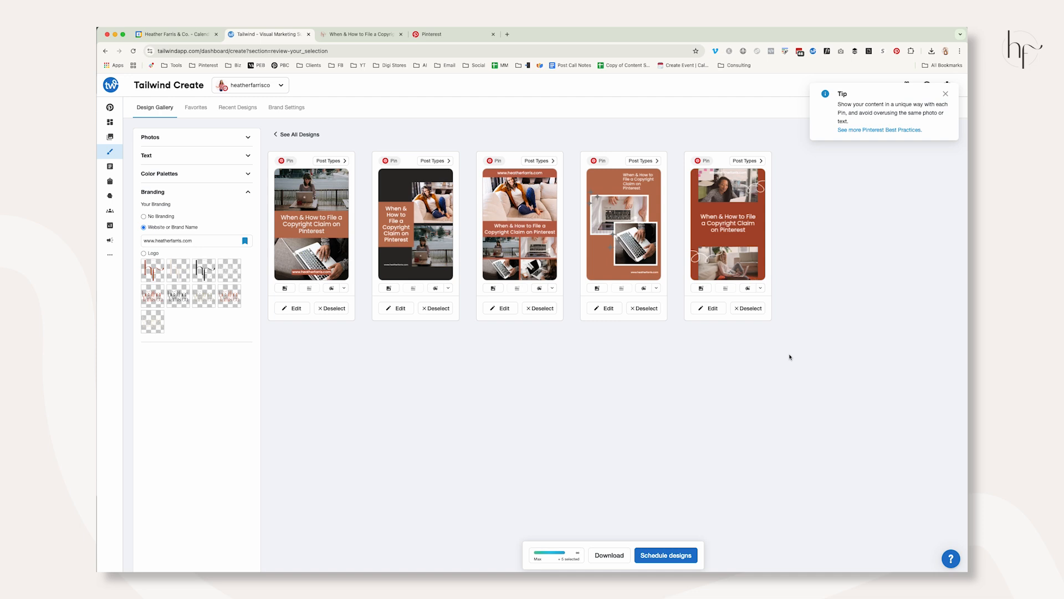
Deselect the third, fourth and fifth pins and send the first two to the scheduler with the preselected Pinterest account.
left_click(542, 310)
left_click(554, 311)
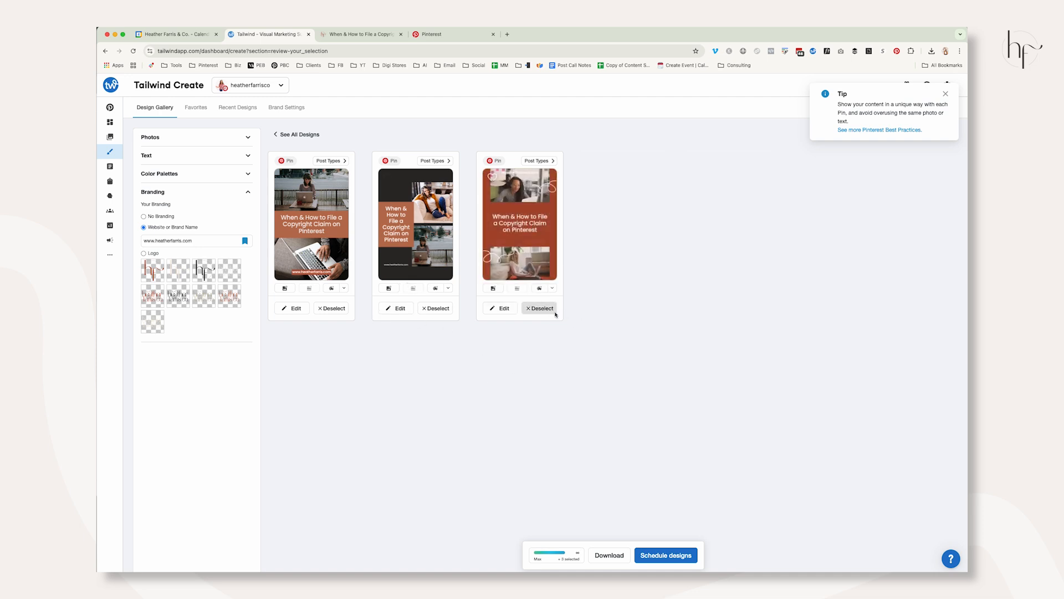
left_click(556, 313)
left_click(666, 555)
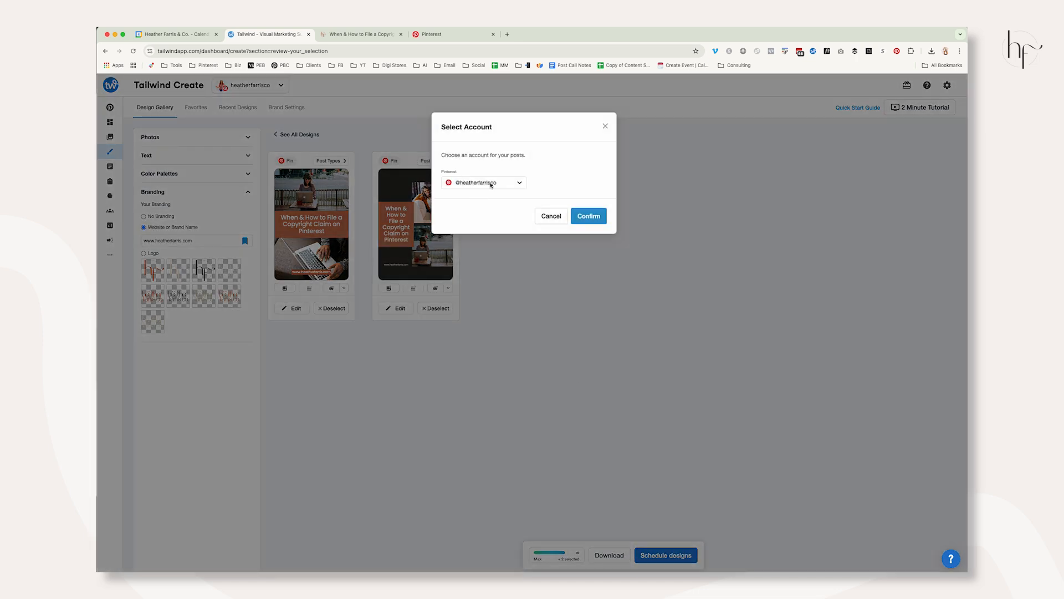
left_click(589, 216)
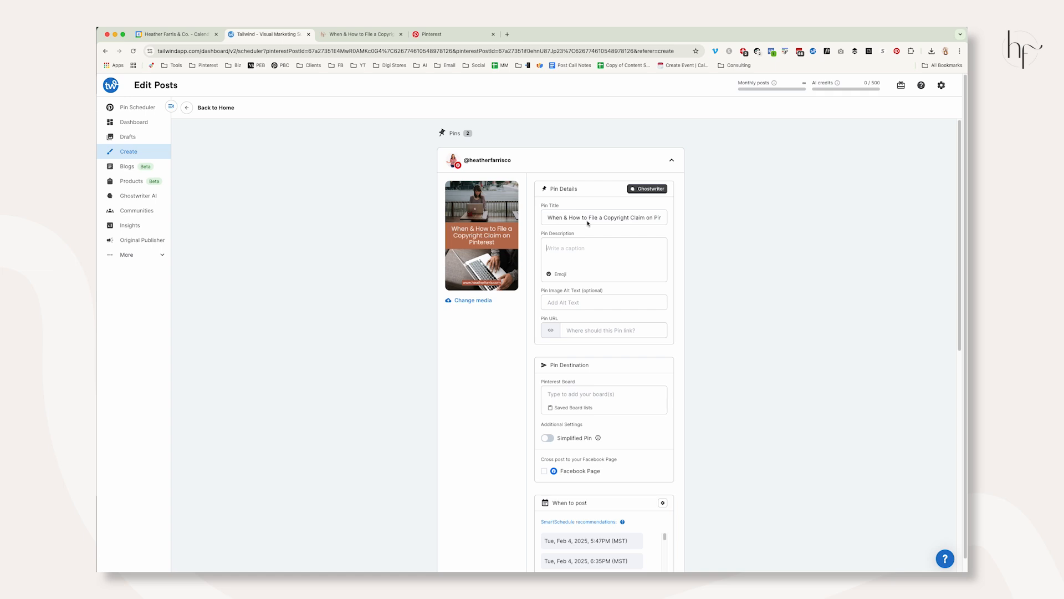
Open Ghostwriter for the first pin, paste the blog post's URL, and set the post topic to Informational content.
left_click(656, 191)
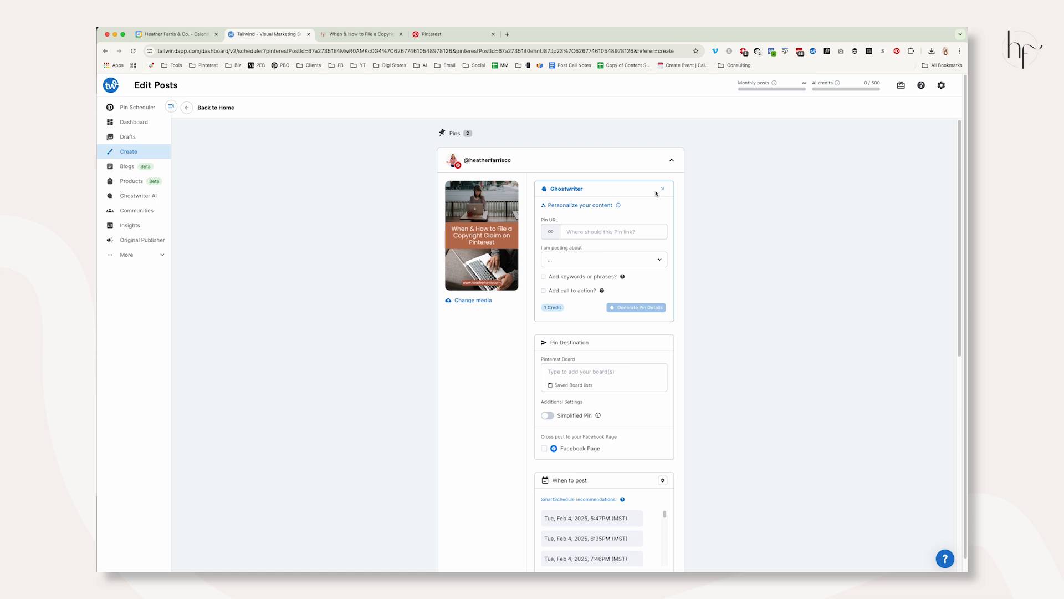
left_click(625, 232)
left_click(360, 34)
left_click(266, 34)
key("super+v")
left_click(650, 259)
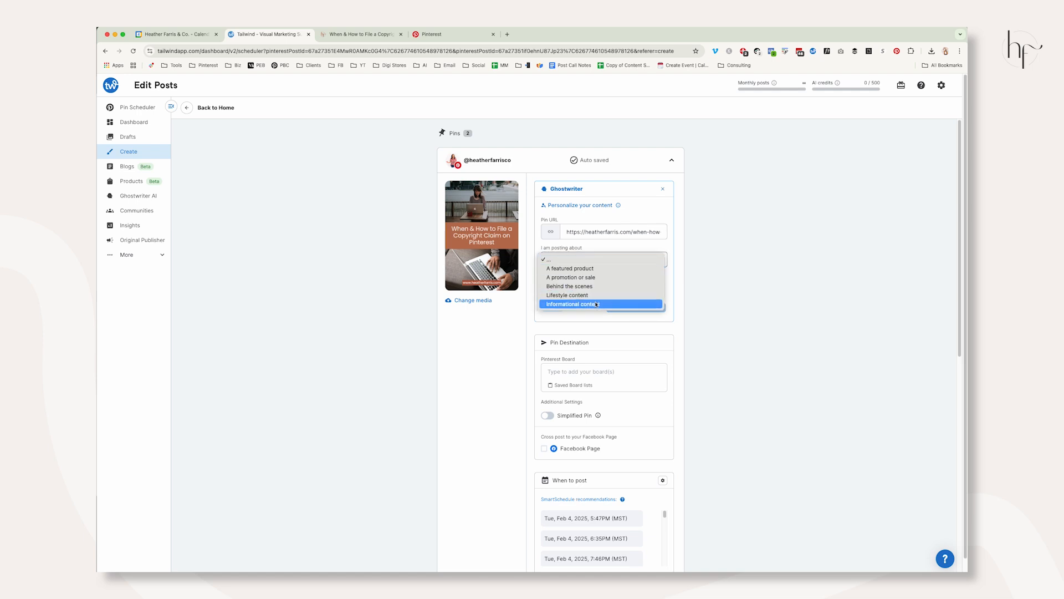
left_click(596, 303)
Add the keywords "Pinterest marketing", "Pinterest content claiming portal", "Pinterest copyright" and "How to file a copyright claim" to Ghostwriter.
left_click(589, 305)
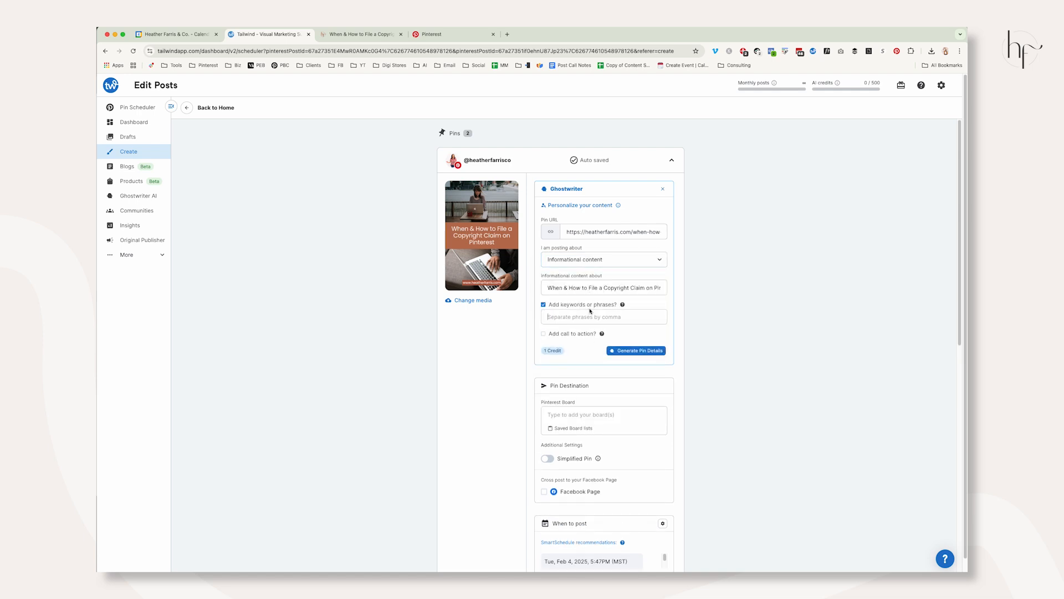
type("OPin")
key("BackSpace")
type("Pinterest marketing, Pinterest content claiming portal, Pinterest copyright, How to file a copyright claim")
scroll(676, 251, "down", 1)
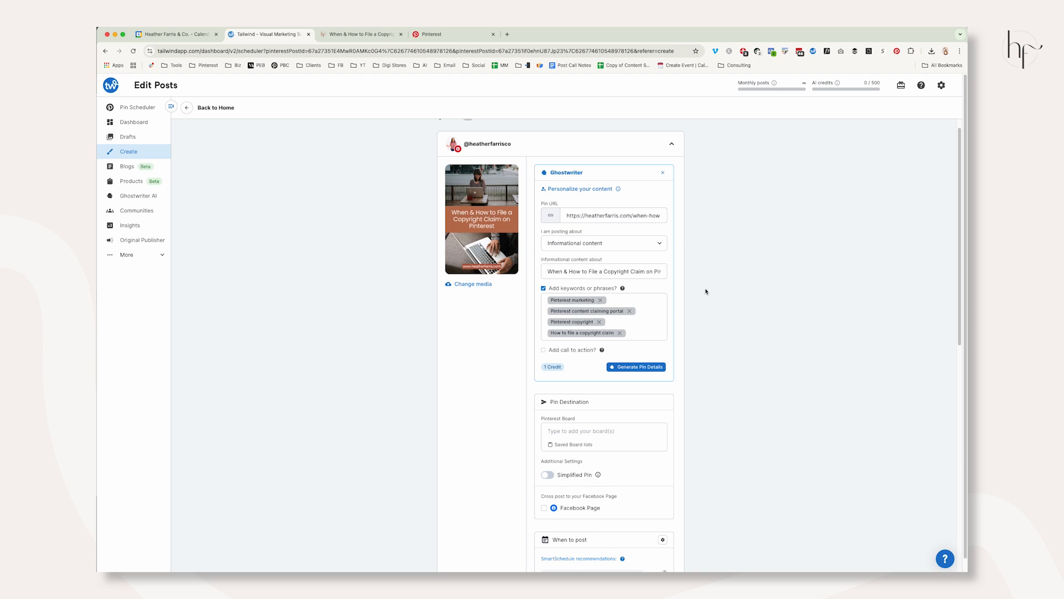
scroll(706, 294, "down", 1)
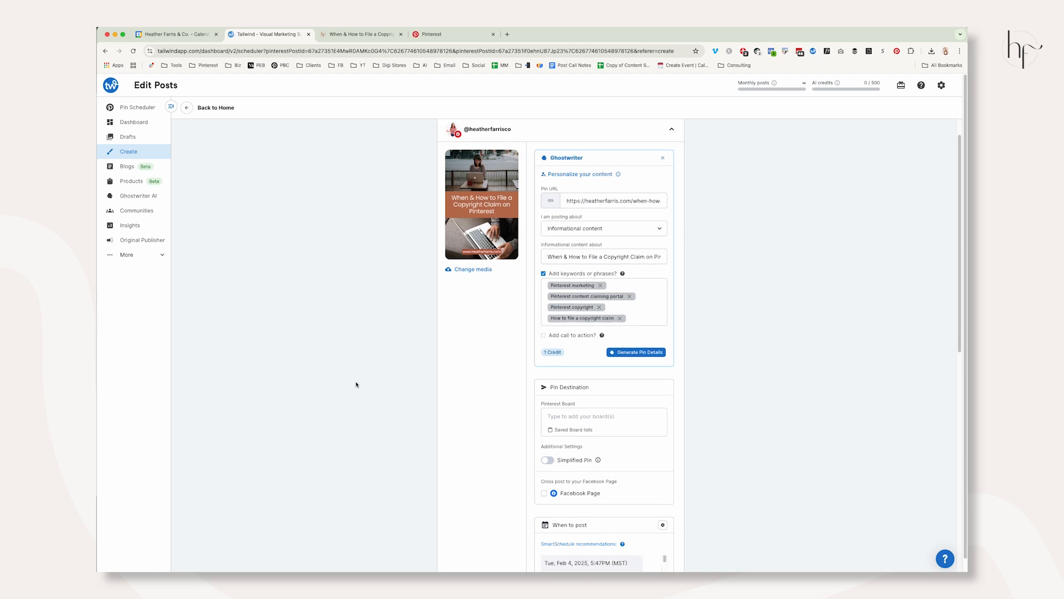
scroll(357, 375, "down", 10)
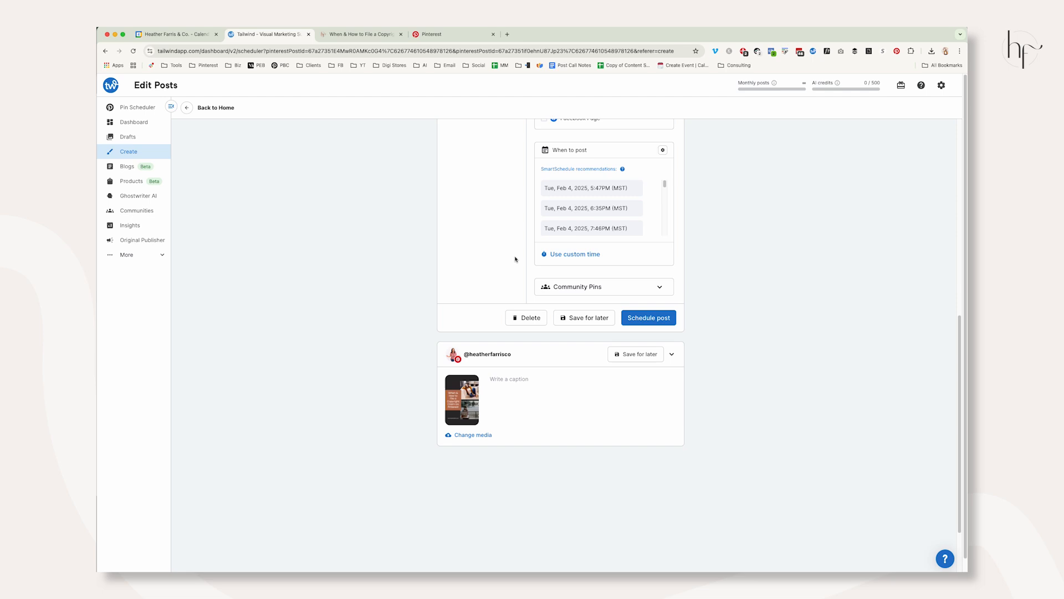
left_click(481, 348)
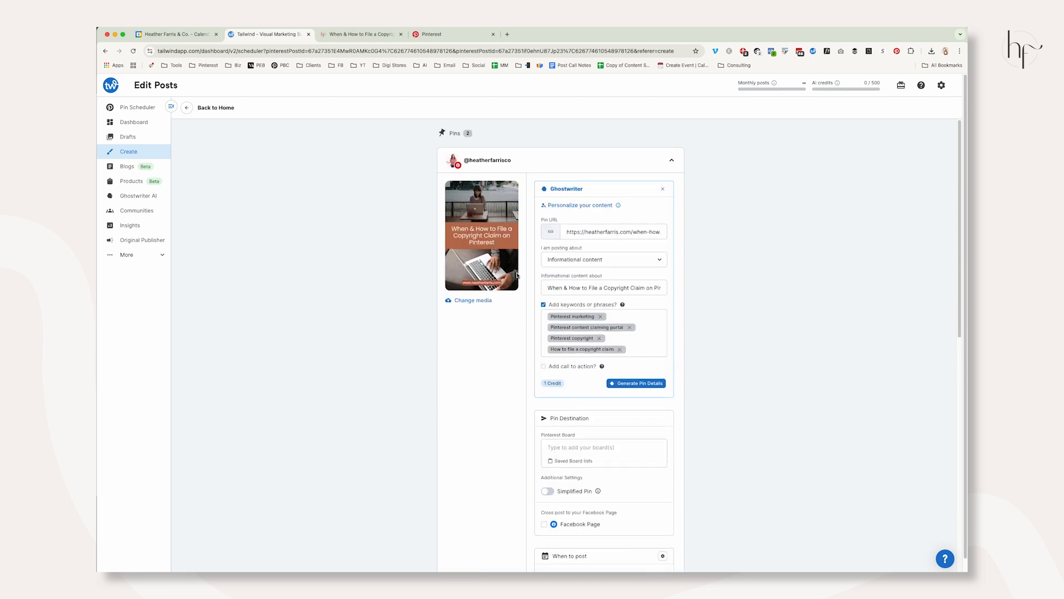
Generate the pin details and copy the second suggested description into the second pin's description.
left_click(657, 385)
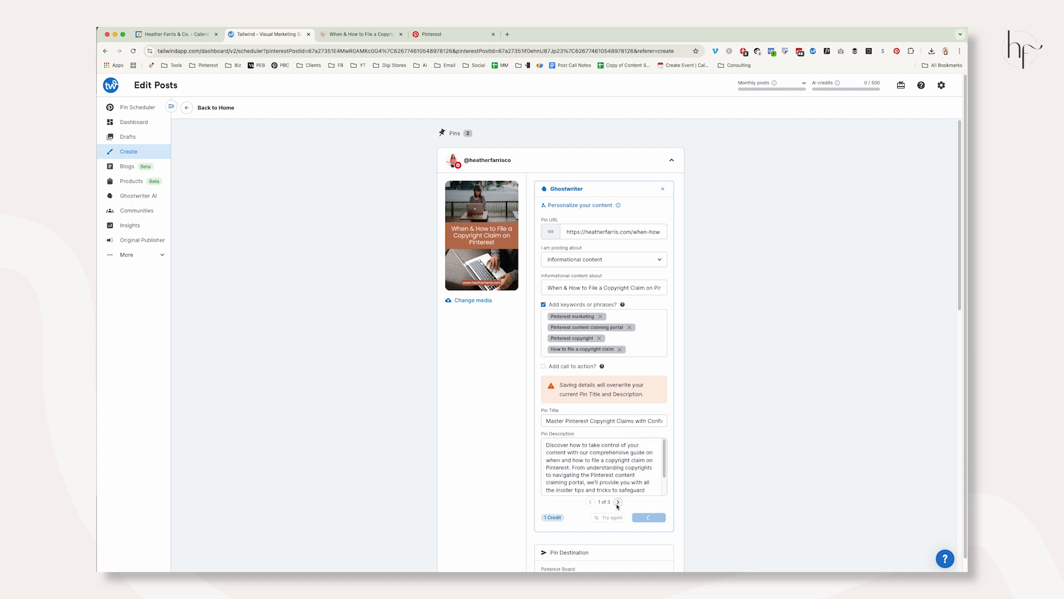
left_click(617, 502)
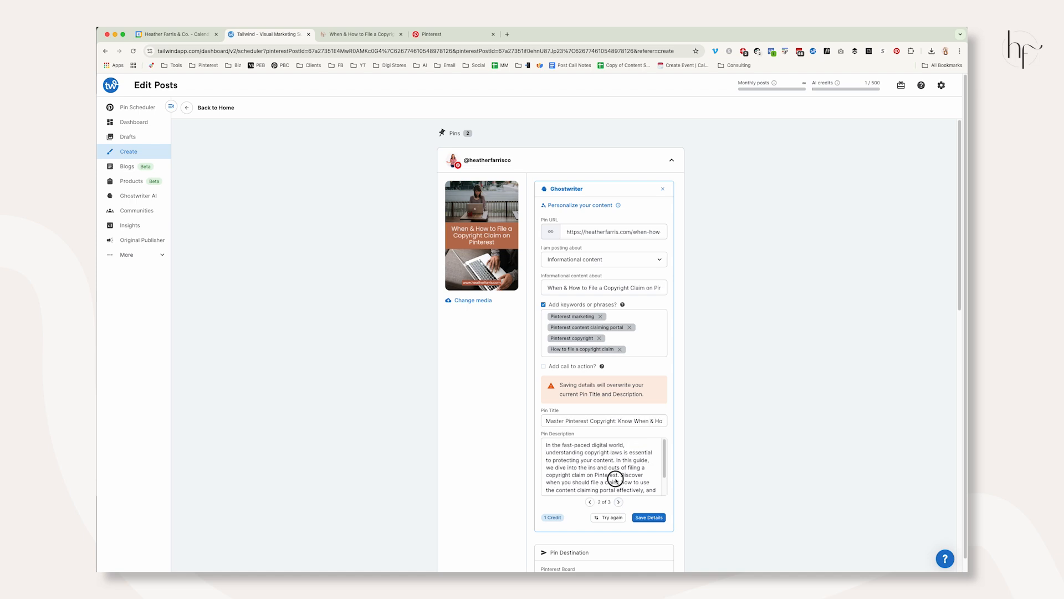
triple_click(614, 479)
key("super+c")
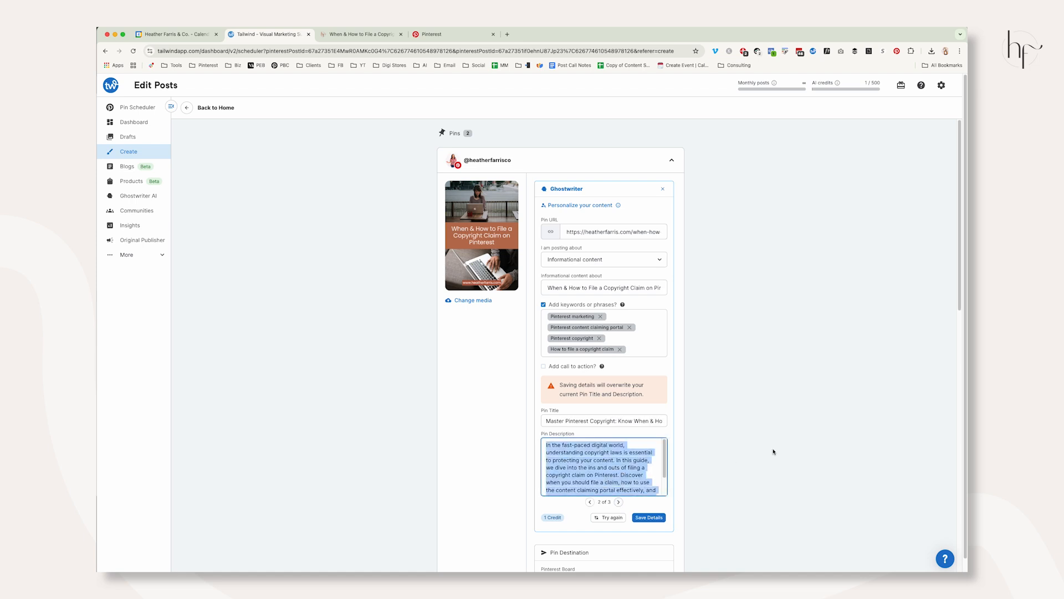
scroll(742, 452, "down", 15)
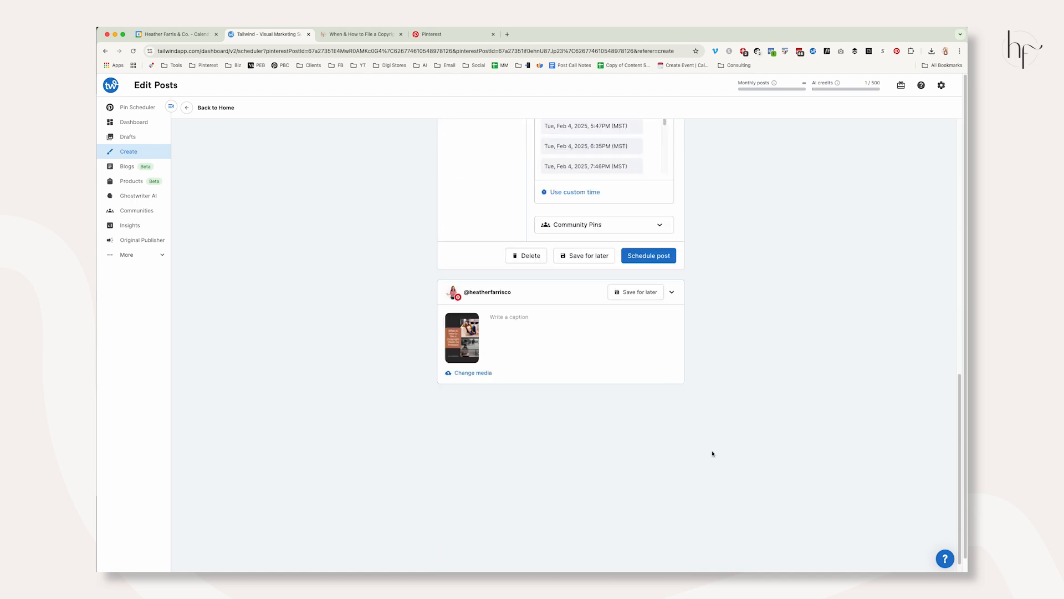
left_click(527, 318)
left_click(599, 384)
key("super+v")
scroll(701, 338, "up", 15)
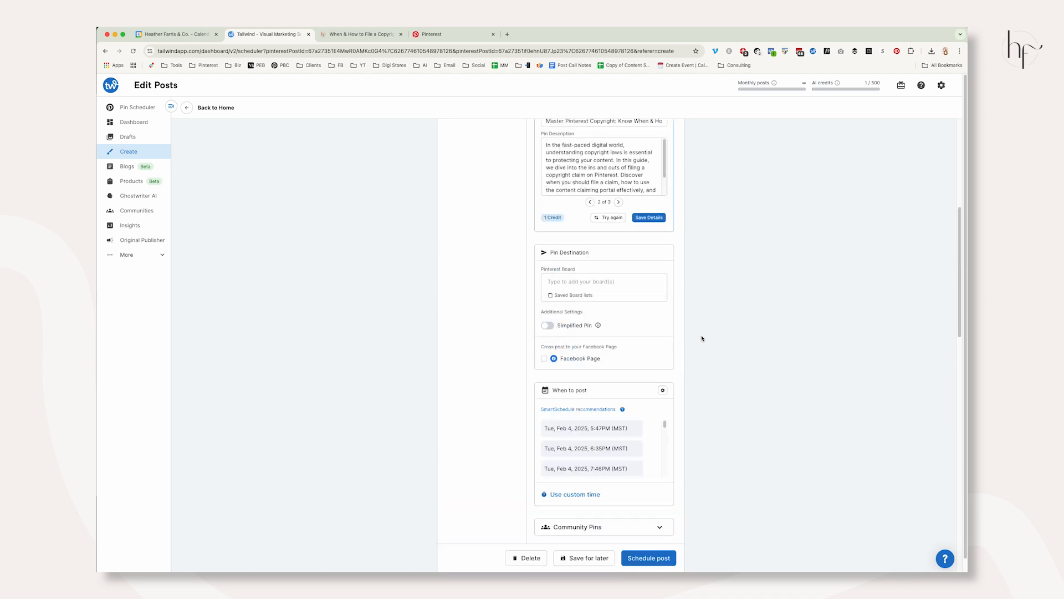
Review the third generated suggestion and return to the first suggestion for the first pin.
left_click(619, 501)
left_click(599, 473)
triple_click(599, 473)
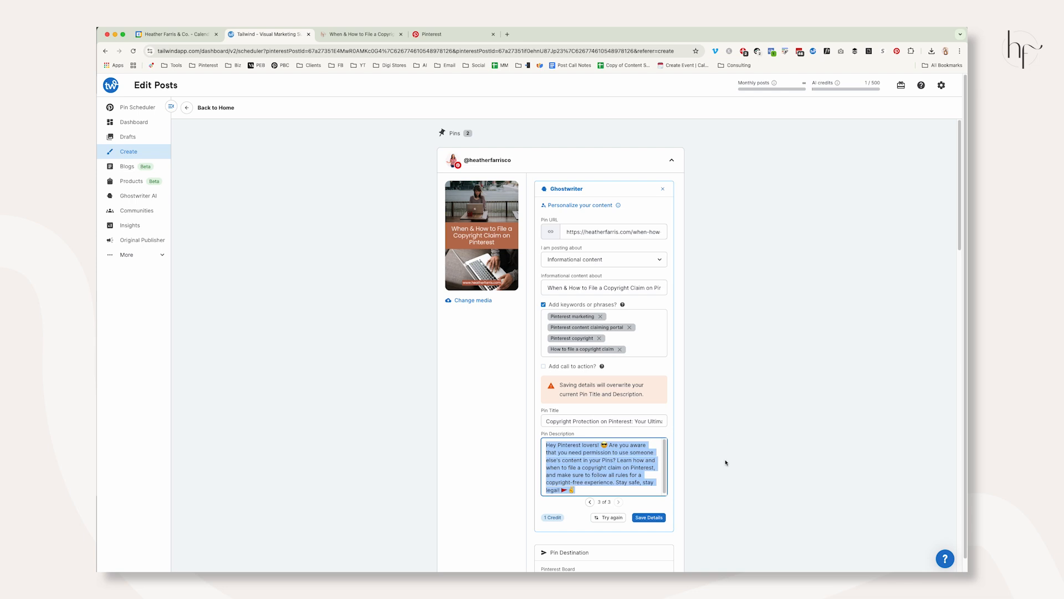
double_click(590, 501)
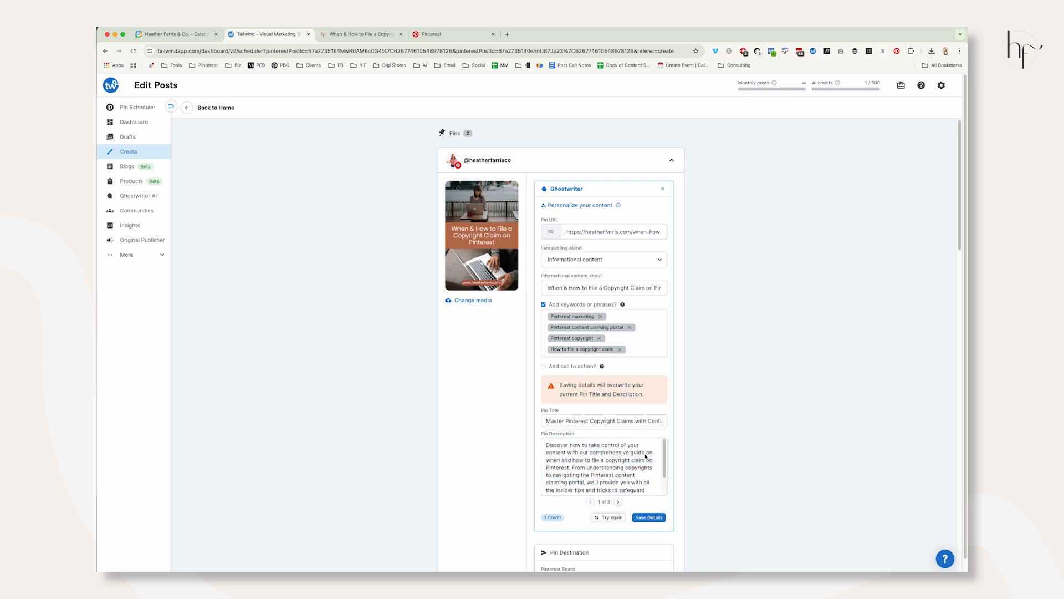
Replace the first suggestion's title with the "When & How to File a Copyright Claim" title from the content topic and save the details.
left_click(566, 424)
triple_click(604, 288)
key("ctrl+c")
triple_click(590, 420)
key("ctrl+v")
scroll(717, 420, "down", 10)
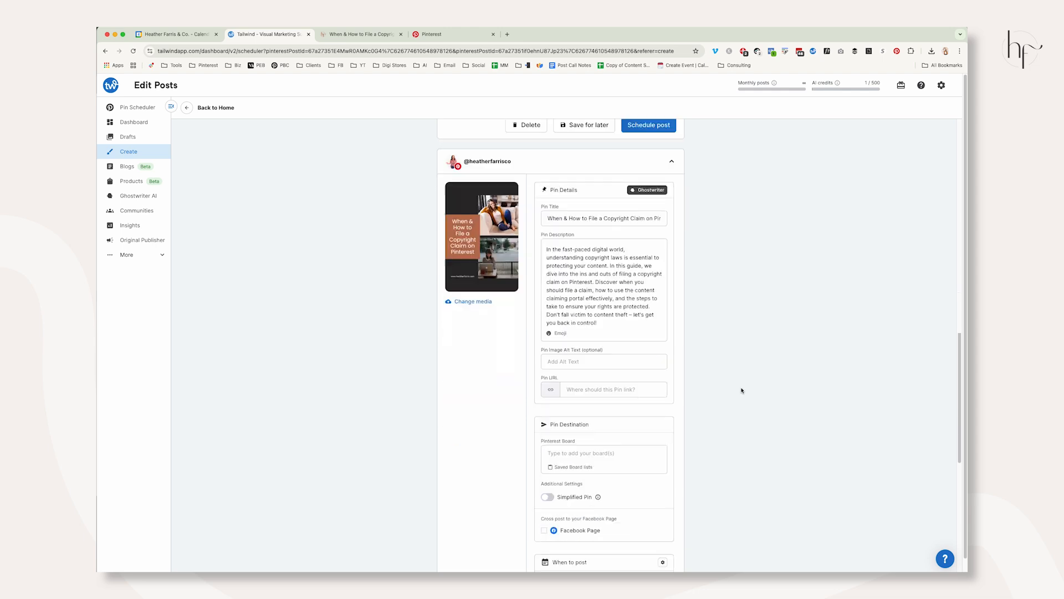
scroll(742, 390, "down", 6)
scroll(721, 343, "up", 3)
scroll(617, 320, "up", 2)
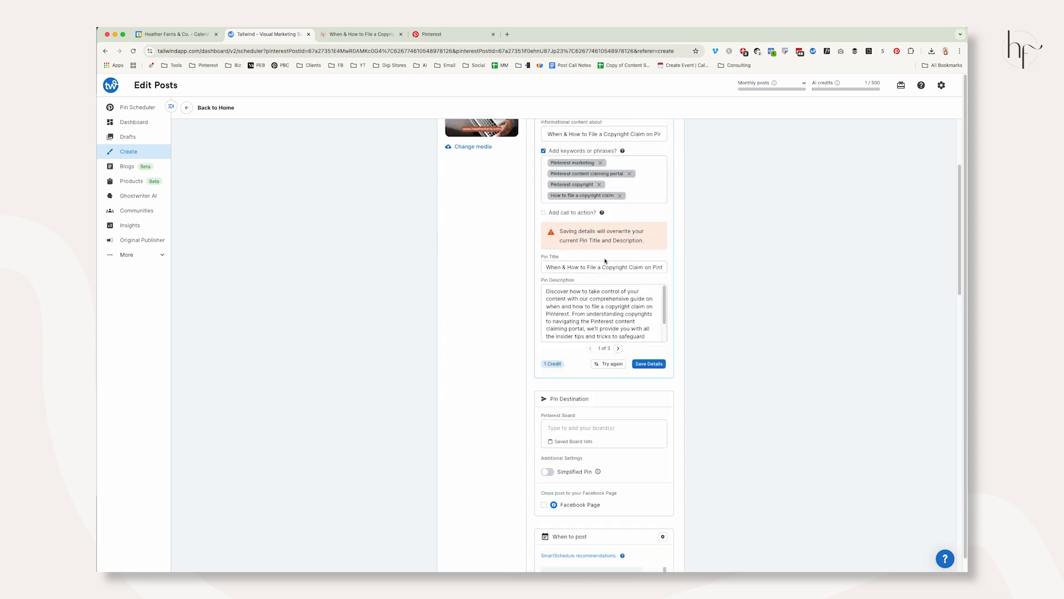
scroll(649, 244, "up", 3)
left_click(662, 514)
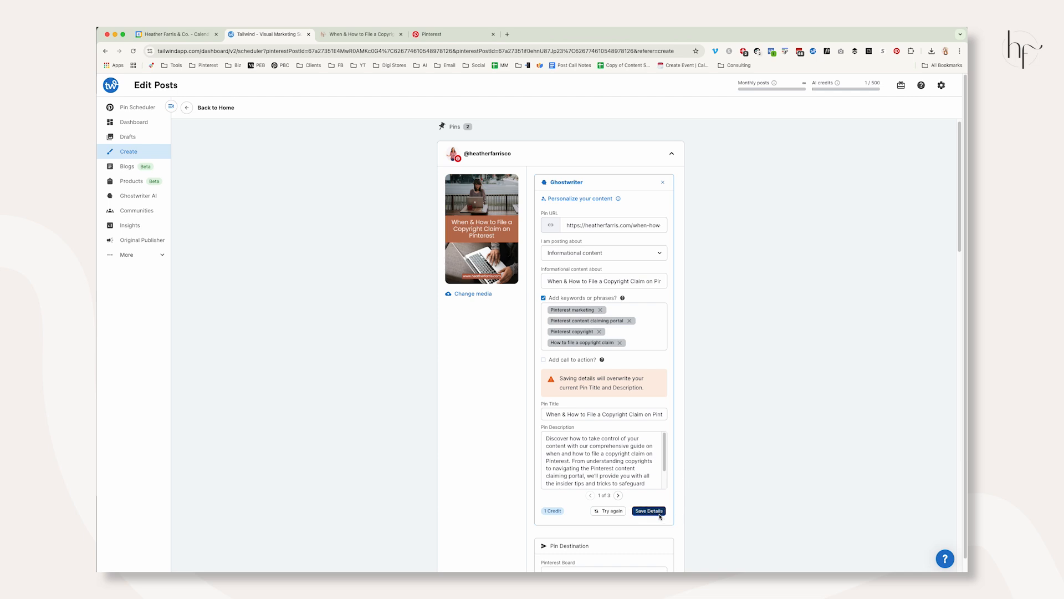
Copy the first pin's URL into the second pin's URL field.
triple_click(639, 373)
scroll(639, 373, "down", 13)
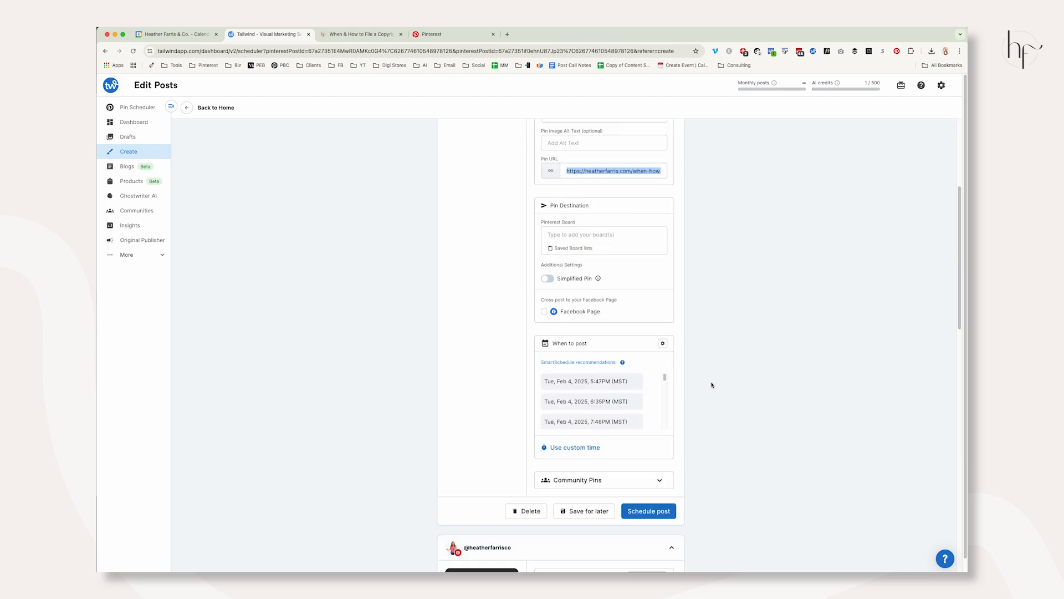
left_click(612, 254)
key("ctrl+v")
scroll(691, 285, "down", 4)
scroll(691, 285, "up", 6)
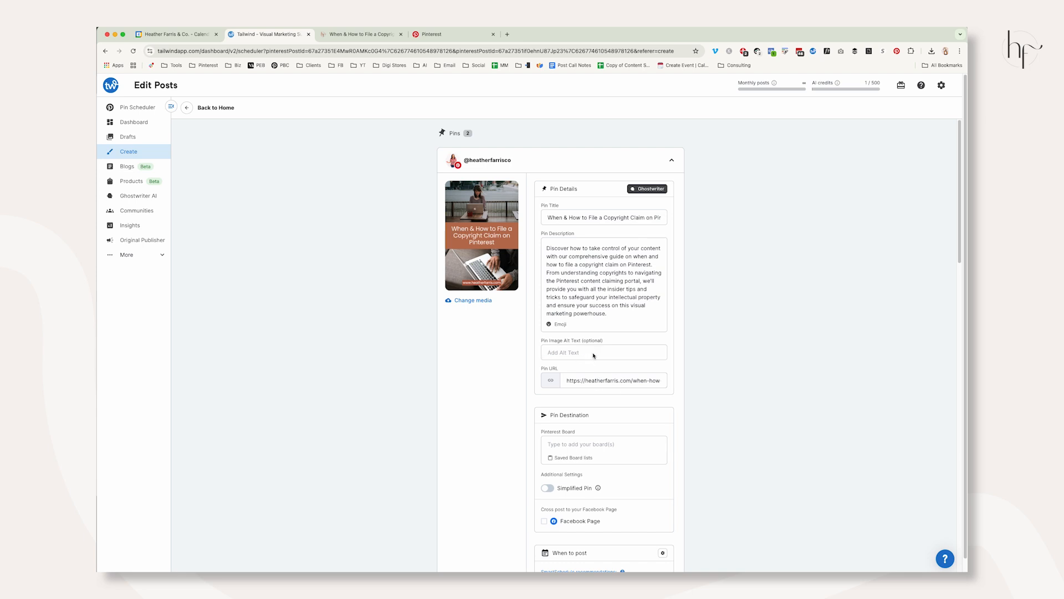
Open Tailwind's free Image Alt Text Generator from its marketing tools page in a new browser tab.
left_click(507, 34)
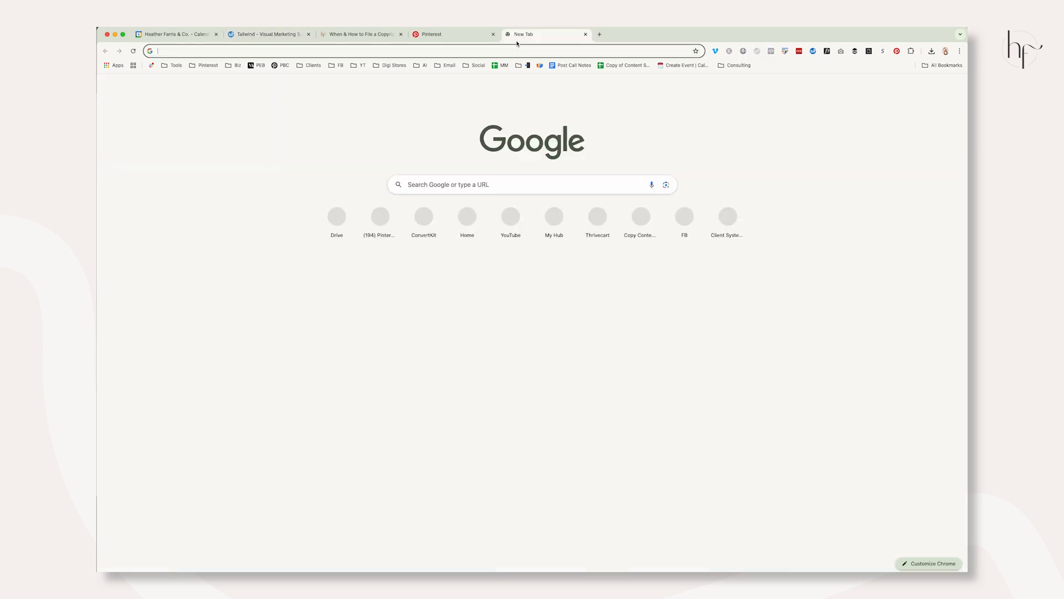
type("tailw")
key("Return")
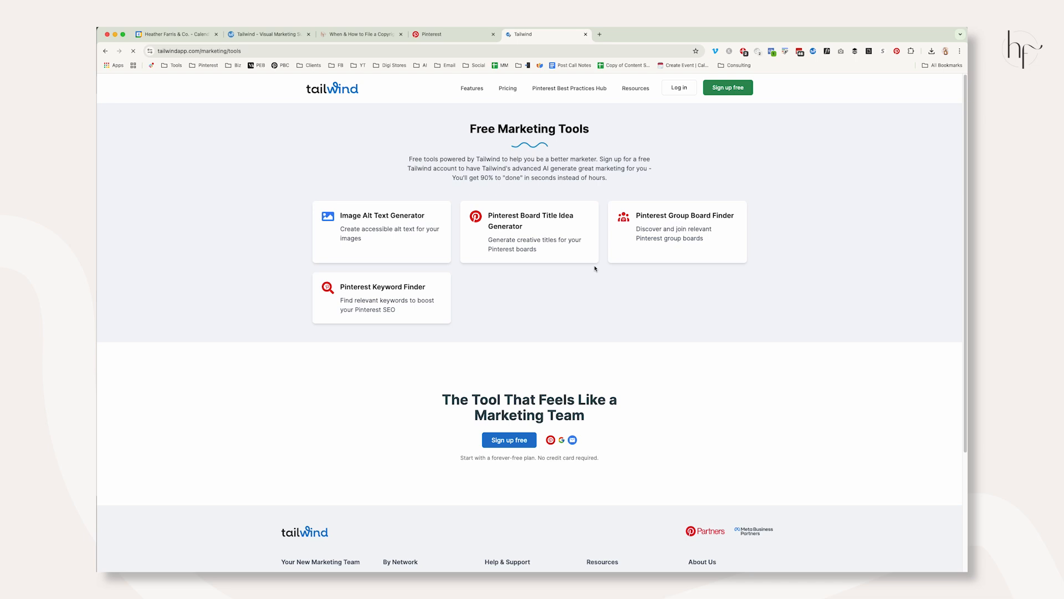
left_click(361, 230)
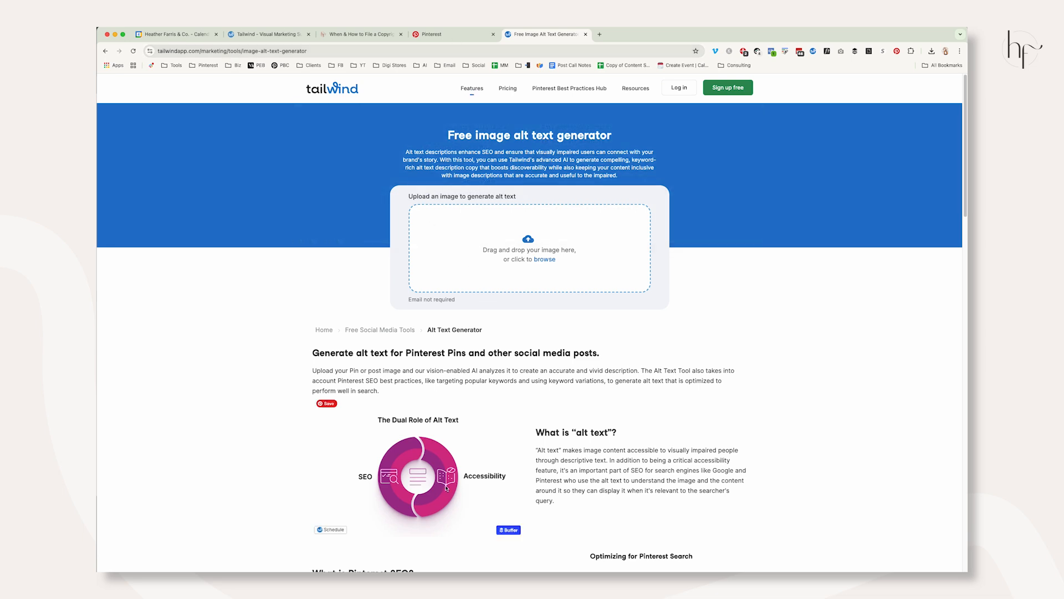
Capture the first pin's image from the Tailwind post editor and upload it to the alt text generator.
left_click(205, 559)
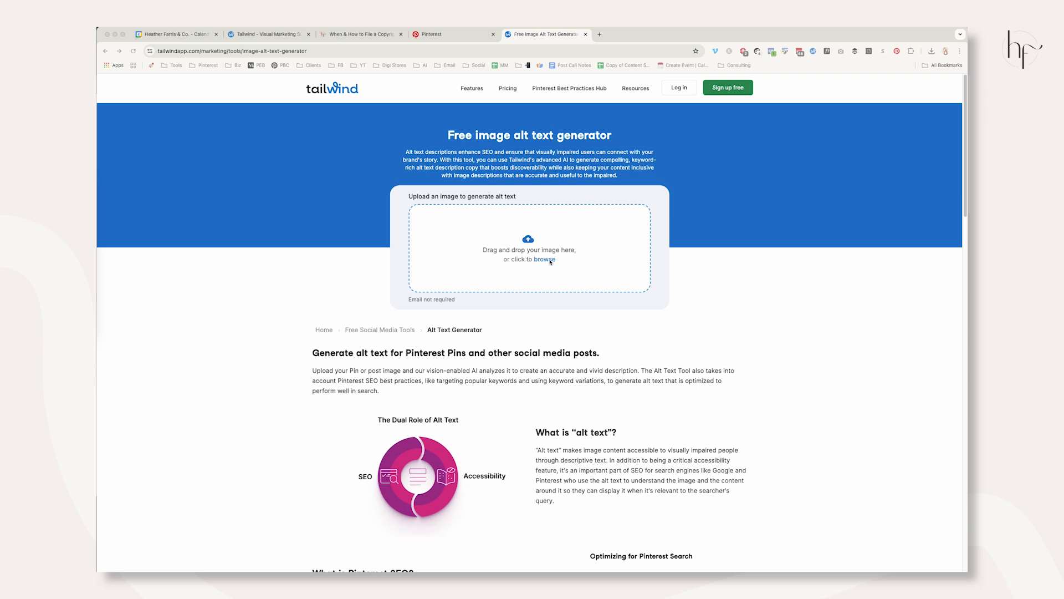
left_click(255, 39)
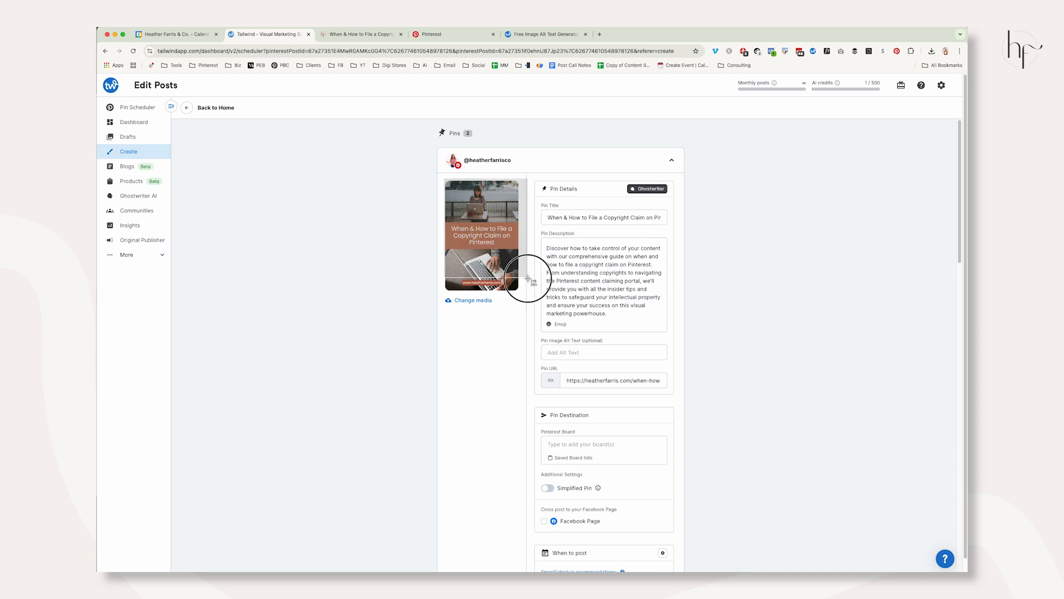
left_click(557, 36)
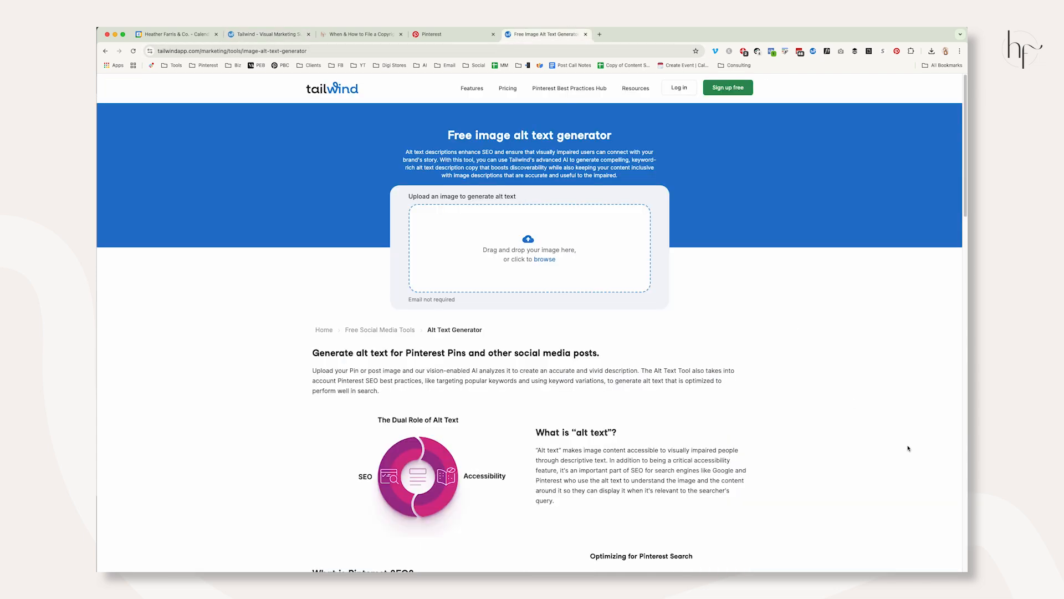
left_click_drag(635, 281, 573, 257)
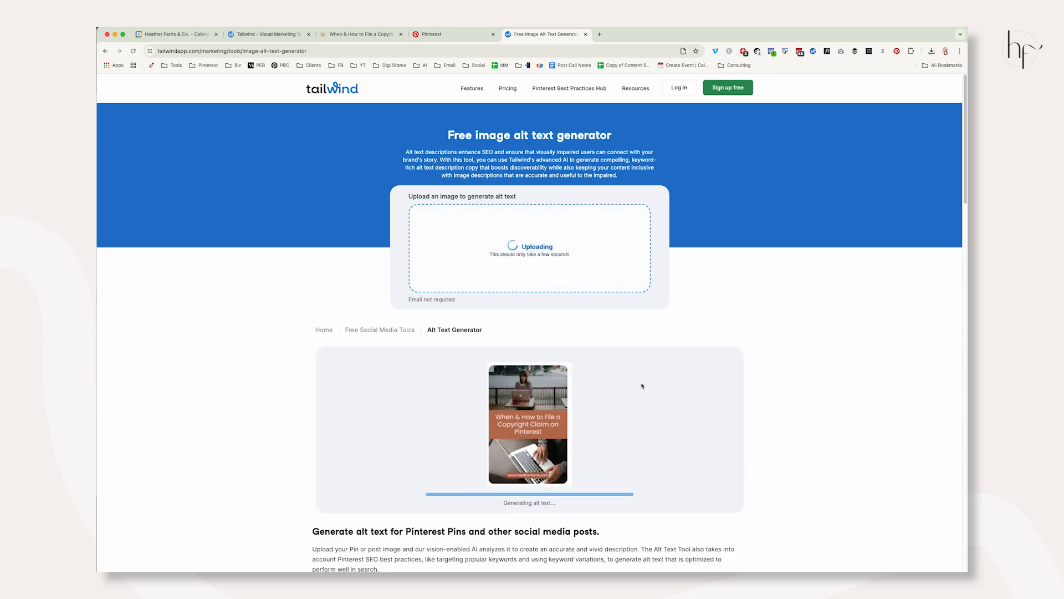
scroll(641, 385, "down", 3)
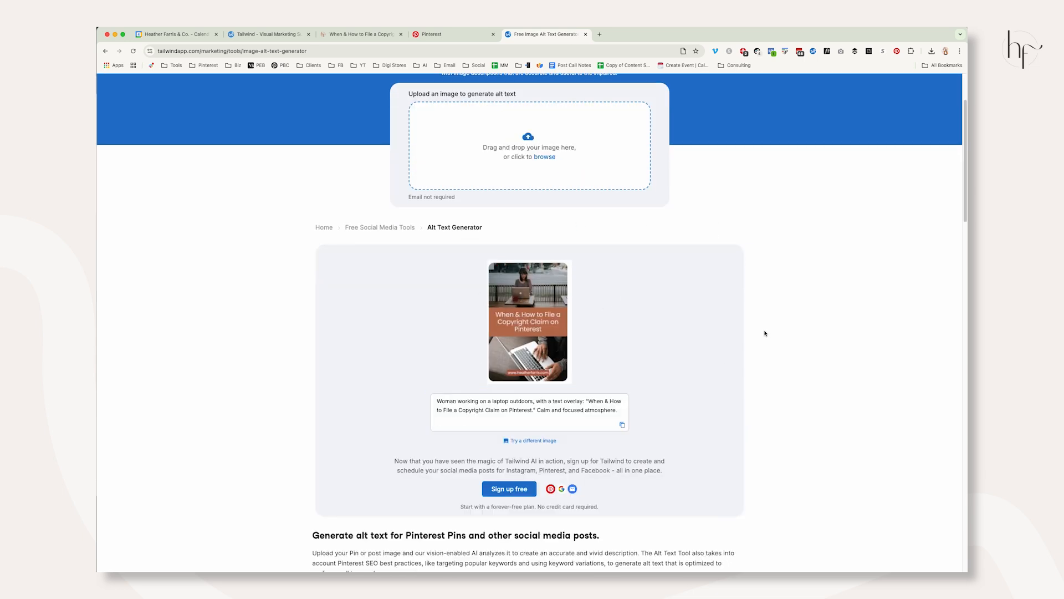
Copy the generated alt text into the first pin's image alt text in the post editor.
scroll(525, 392, "down", 4)
left_click(621, 145)
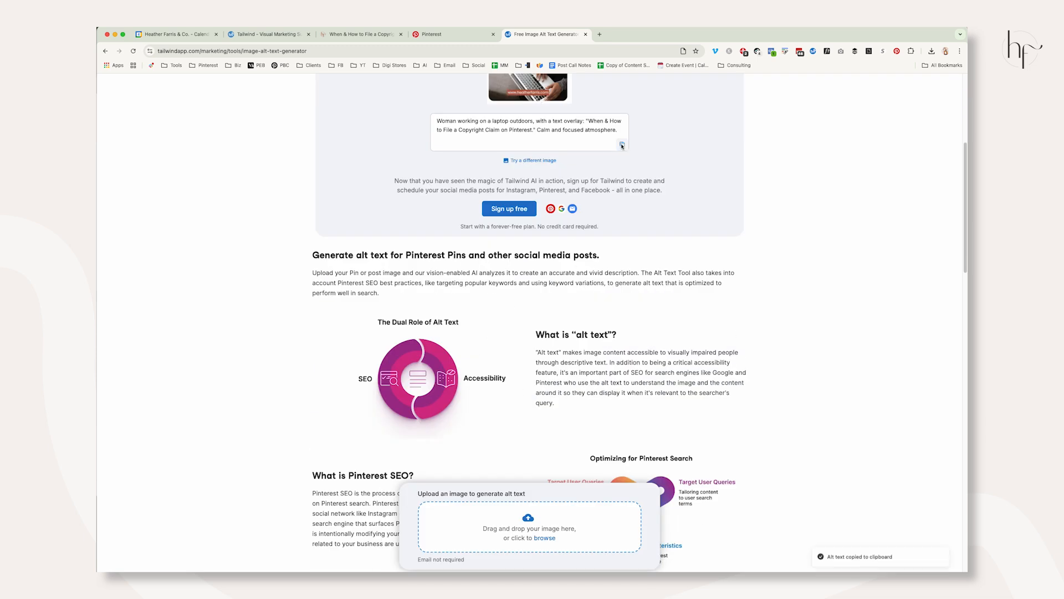
left_click(253, 34)
left_click(594, 355)
key("super+v")
Capture the second pin's image and add its generated alt text to that pin.
scroll(594, 358, "down", 10)
key("super+shift+4")
left_click_drag(444, 266, 519, 382)
left_click(597, 451)
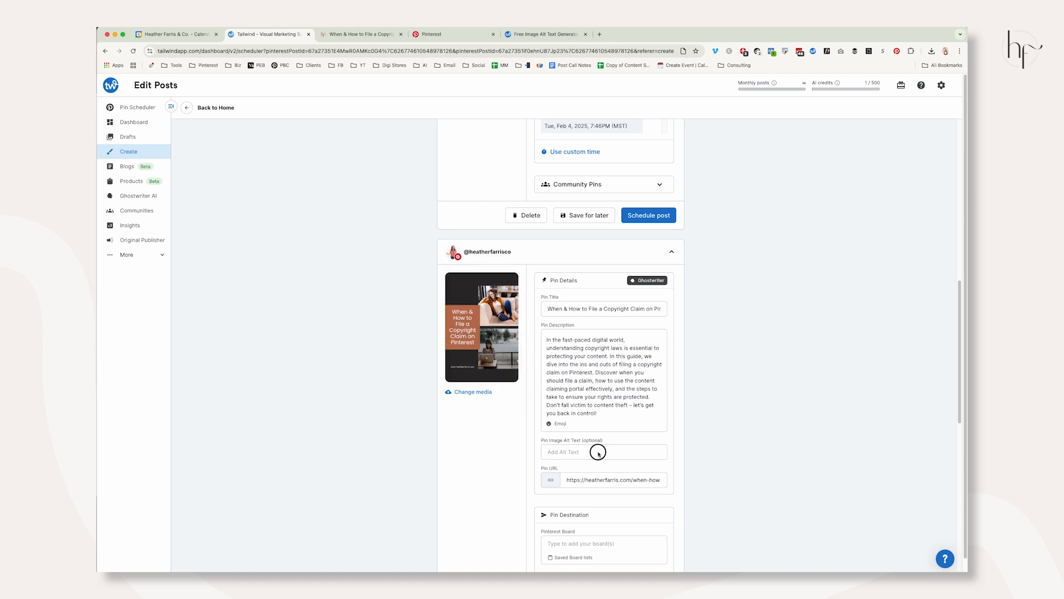
key("super+v")
Search the boards for "pinterest" and assign the first pin to the "Pinterest Marketing*" board.
scroll(705, 431, "down", 1)
scroll(706, 434, "up", 8)
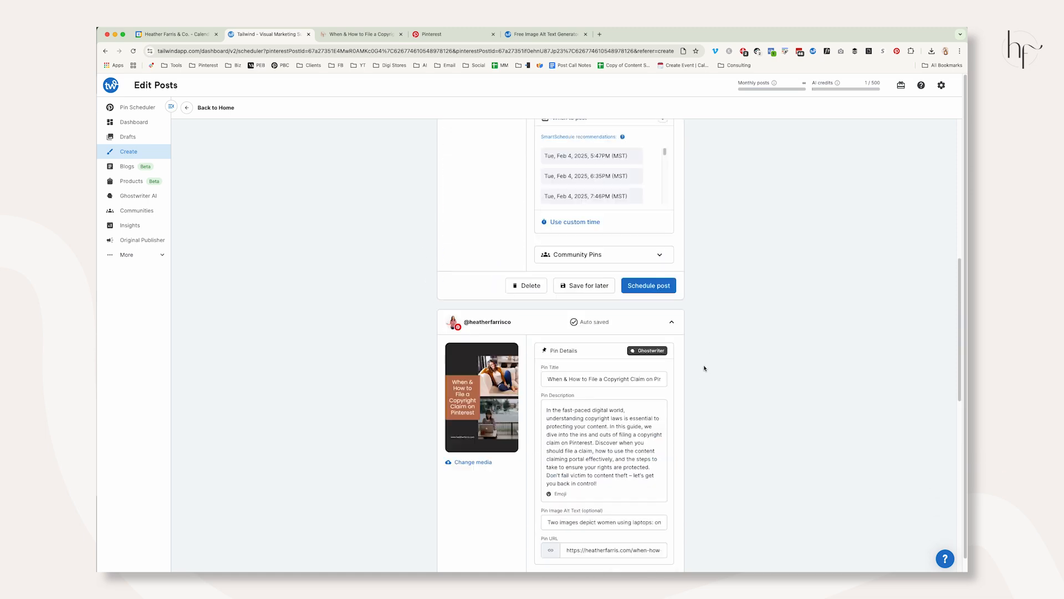
left_click(601, 323)
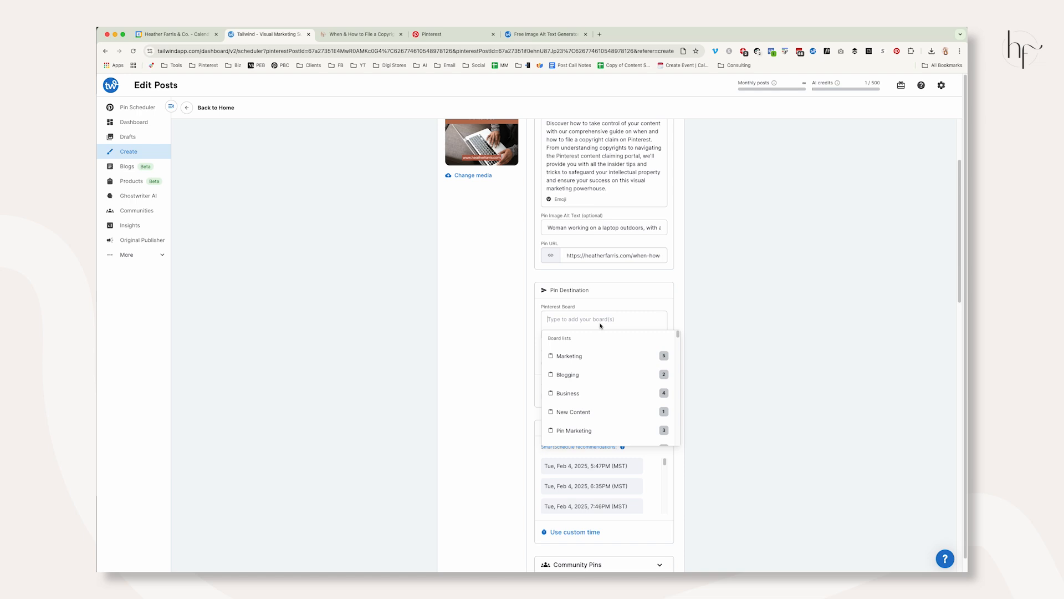
type("pinterest")
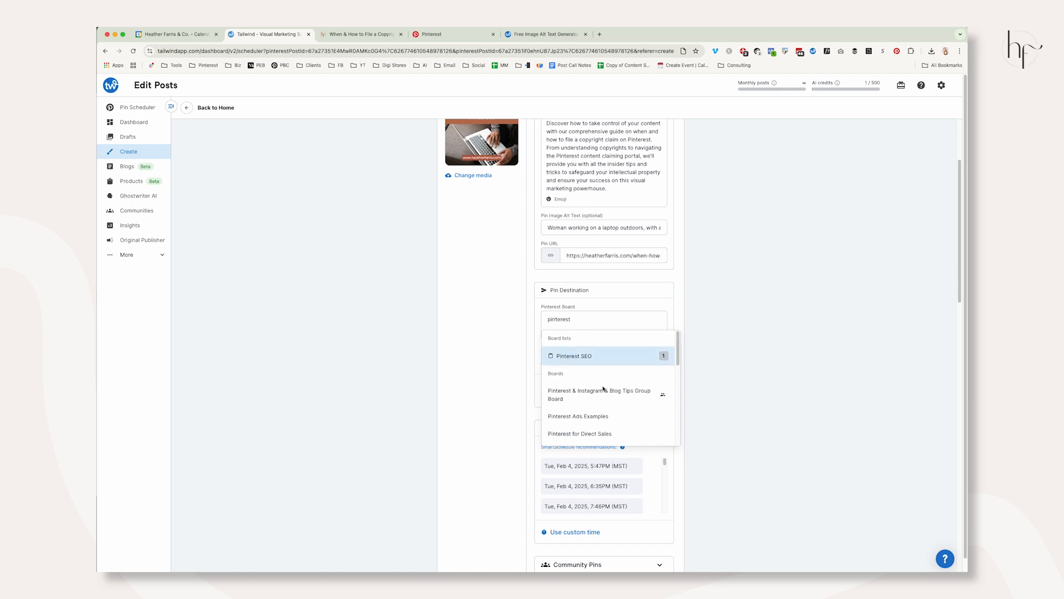
scroll(615, 382, "down", 5)
left_click(618, 382)
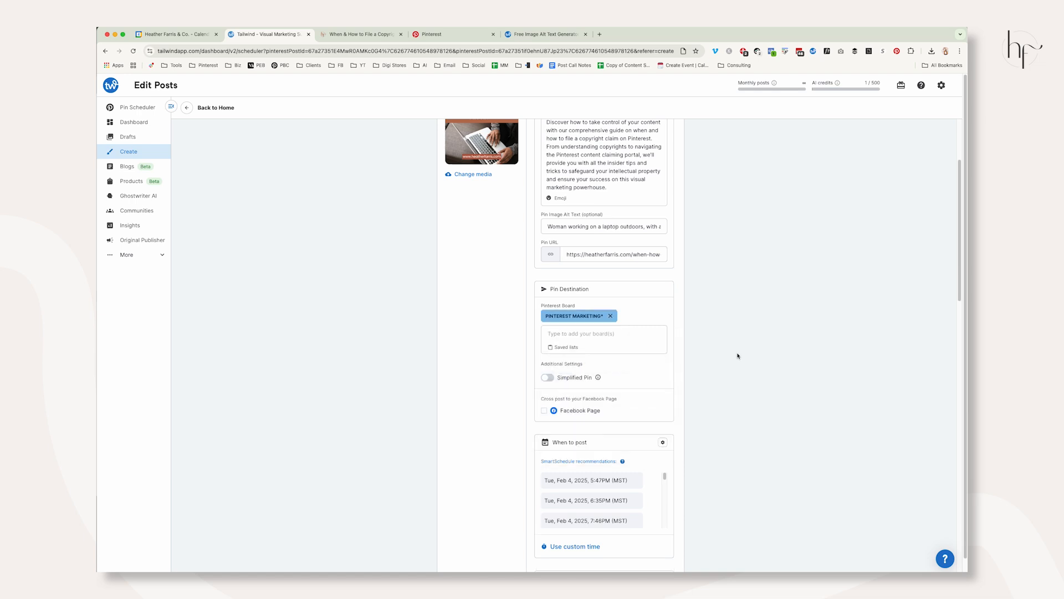
Assign the second pin to the "Pinterest Marketing Tips for eCommerce & Shopify Stores" board.
scroll(737, 356, "down", 10)
left_click(630, 448)
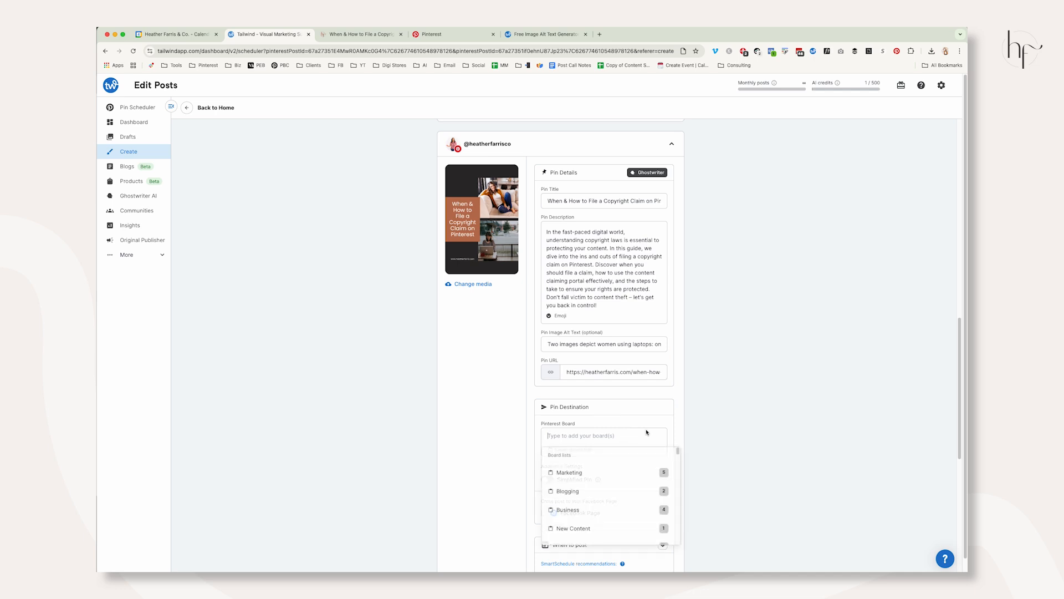
type("pinterest marketing")
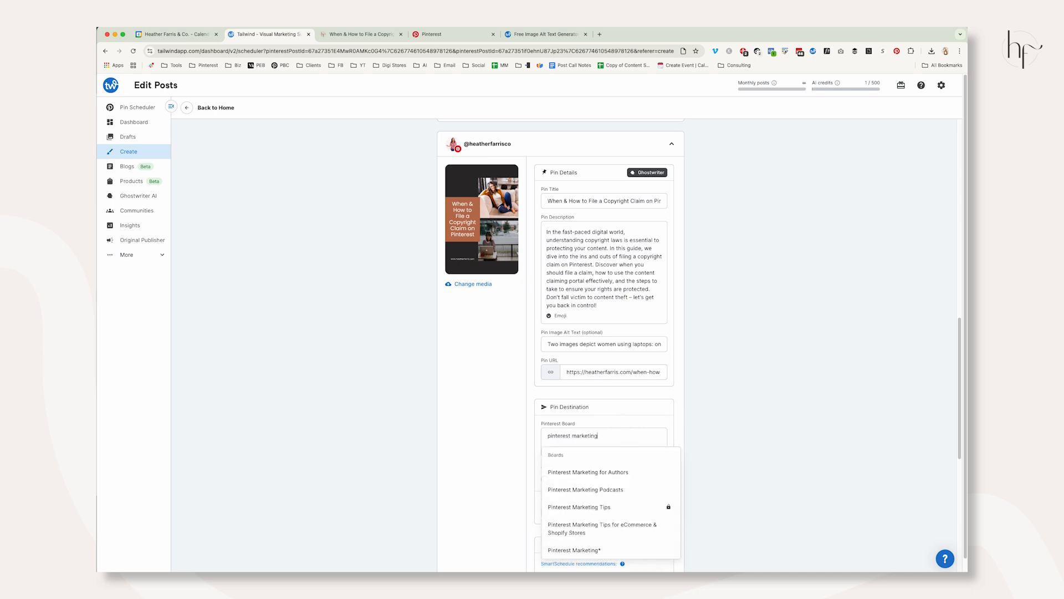
type(" str")
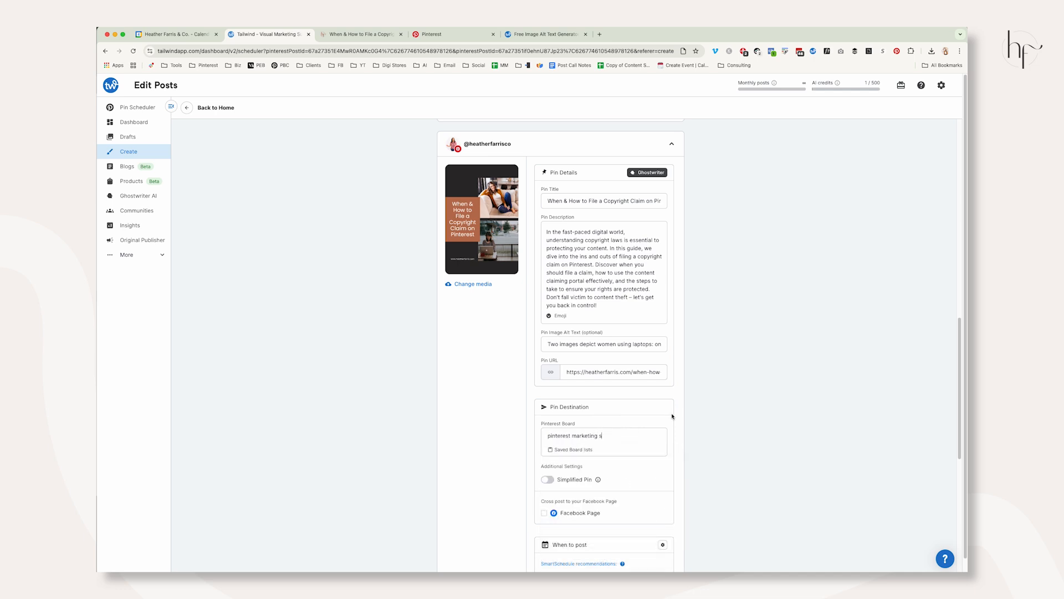
key("BackSpace")
scroll(637, 422, "down", 3)
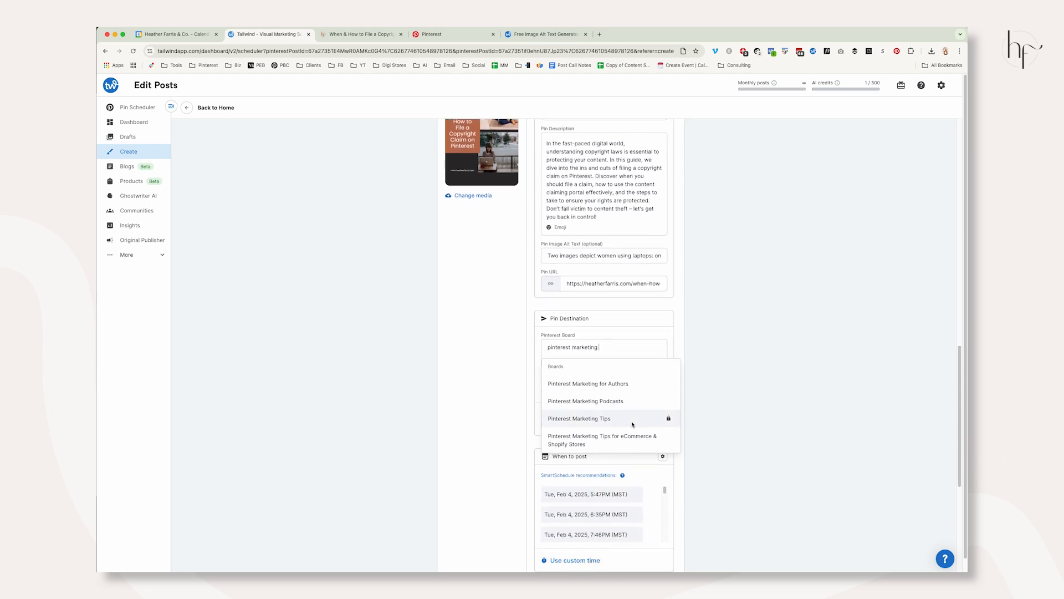
scroll(632, 424, "down", 2)
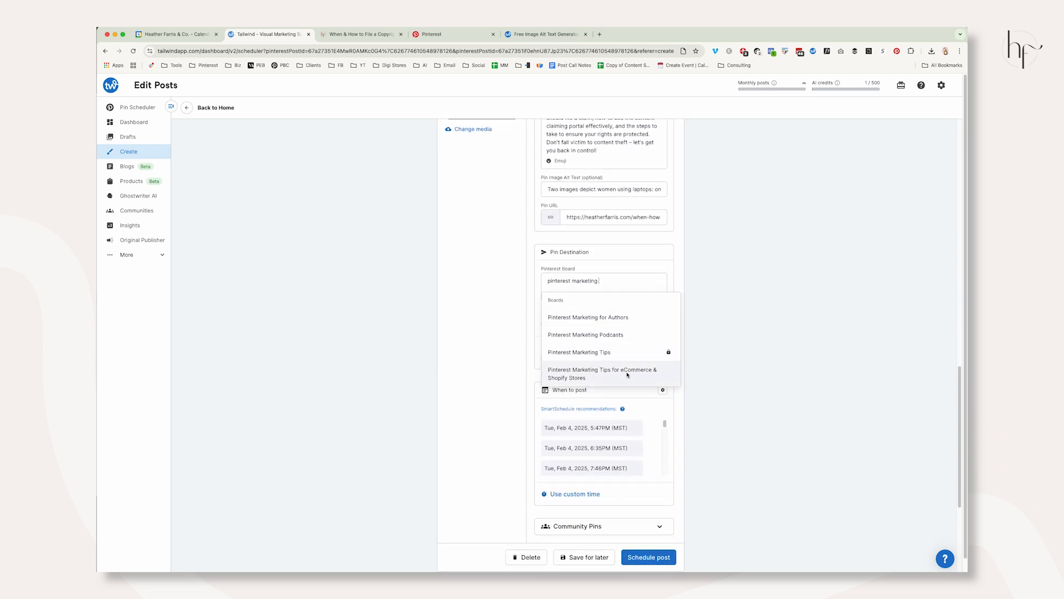
left_click(627, 374)
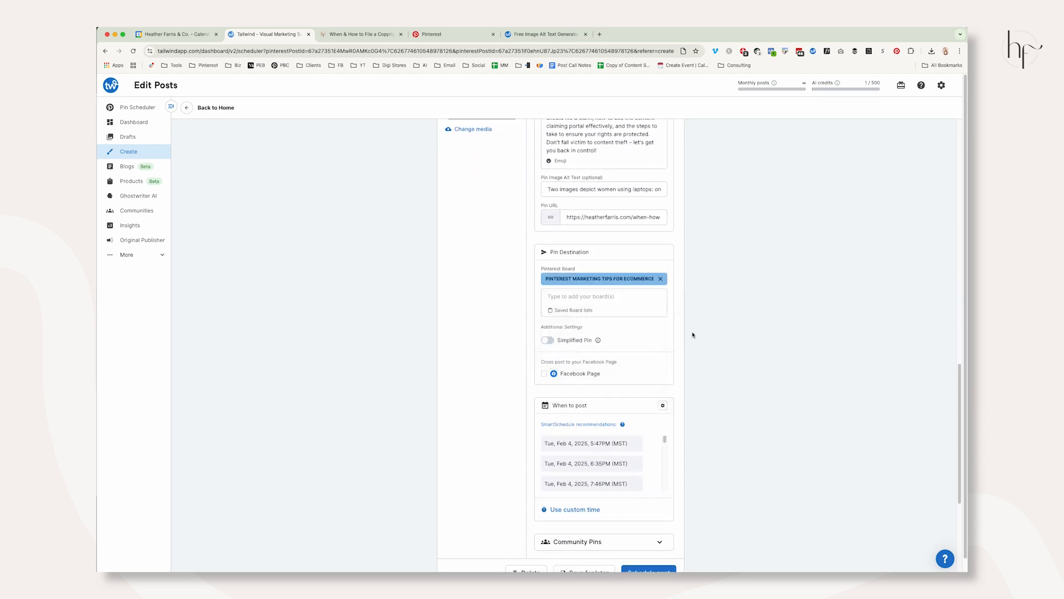
Review the first pin's title, description, alt text, URL and board, along with its remaining destination and scheduling settings.
scroll(692, 335, "up", 10)
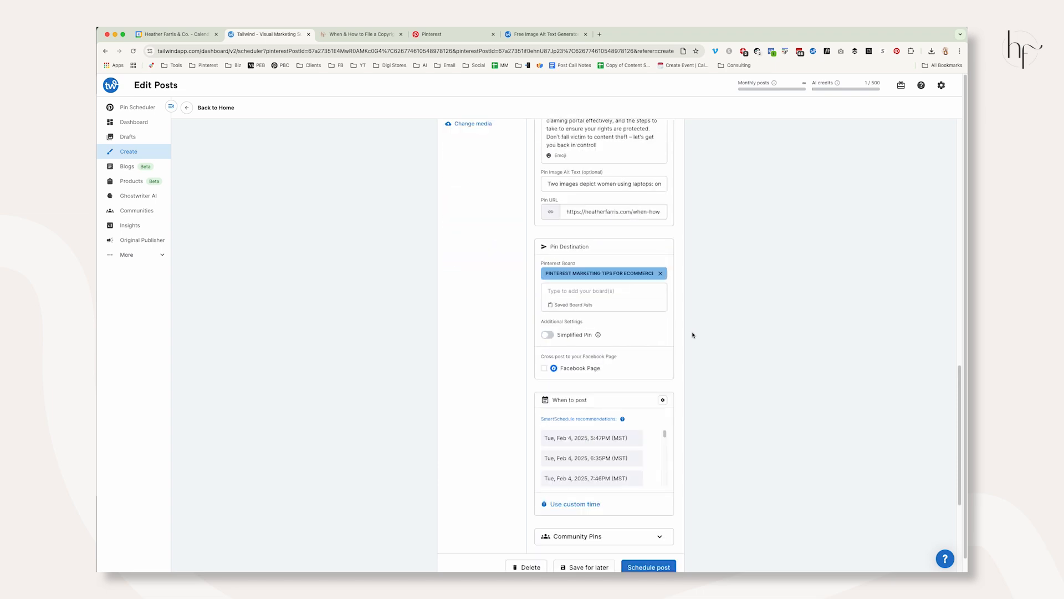
scroll(693, 333, "up", 5)
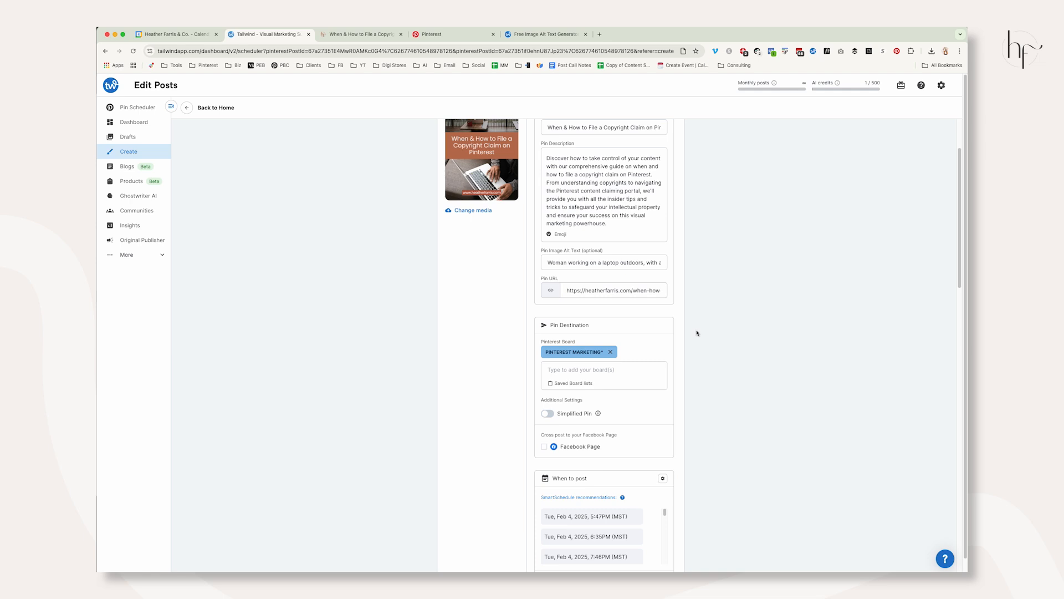
scroll(697, 333, "up", 1)
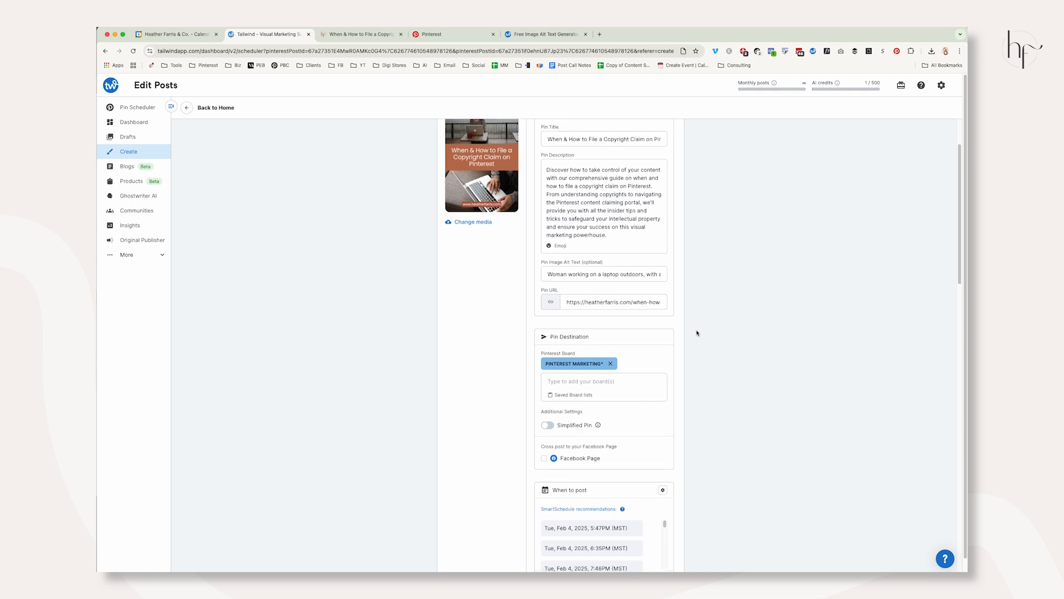
scroll(697, 333, "down", 1)
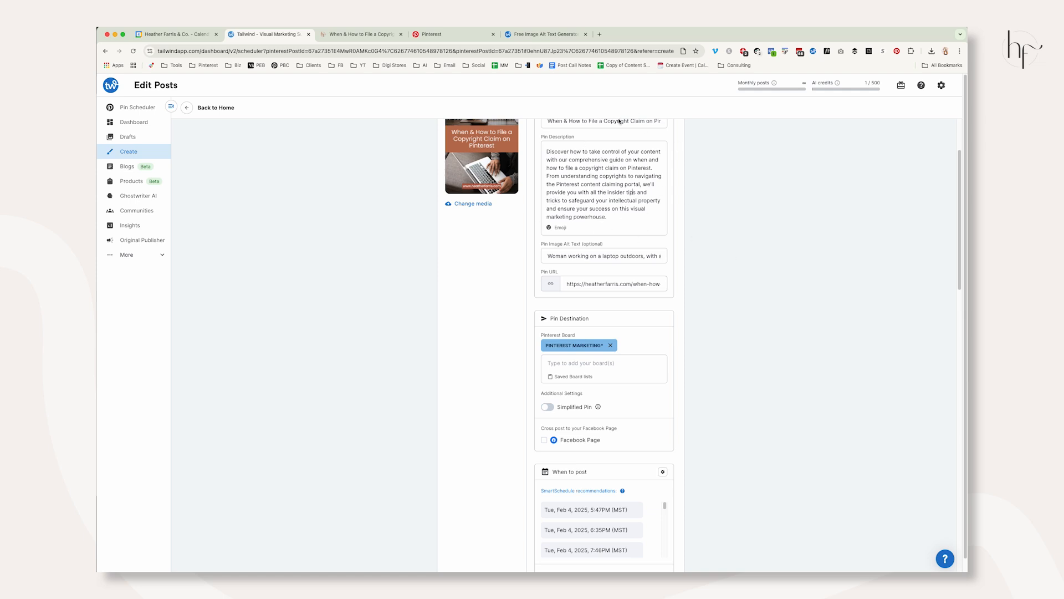
scroll(704, 244, "up", 1)
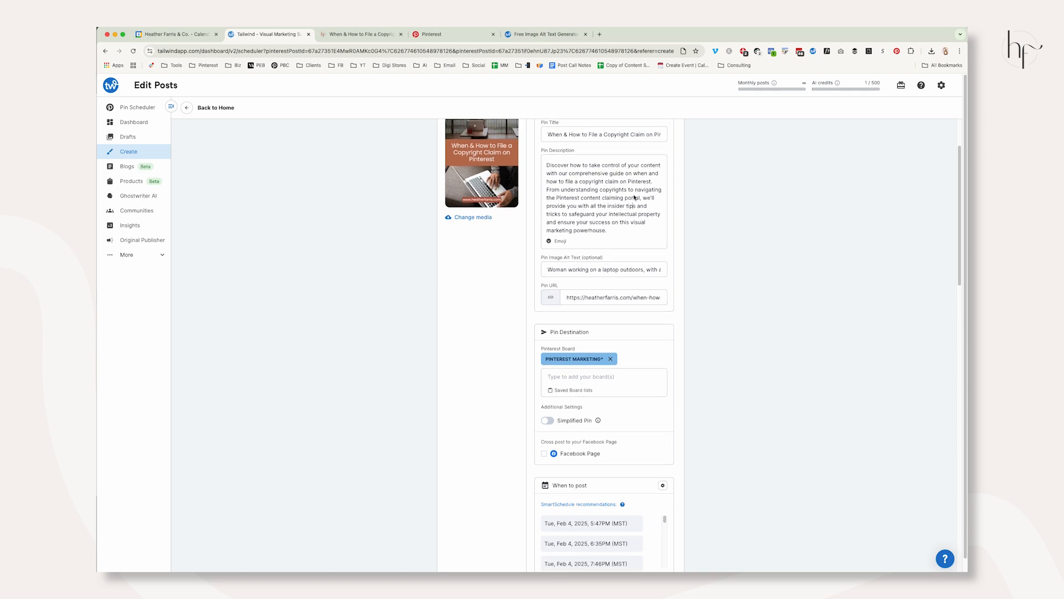
scroll(642, 240, "up", 3)
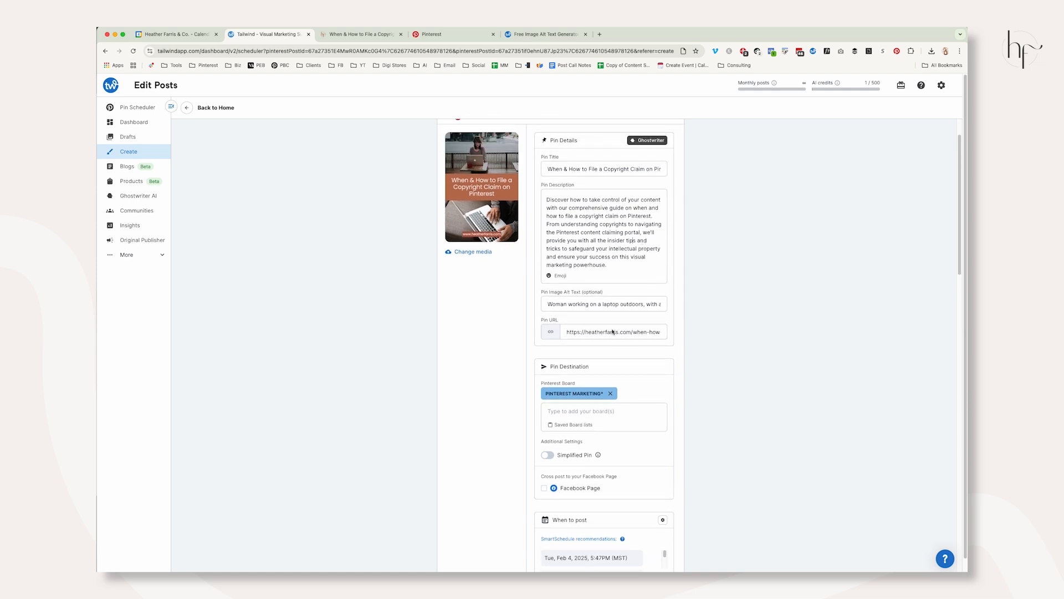
scroll(717, 333, "down", 10)
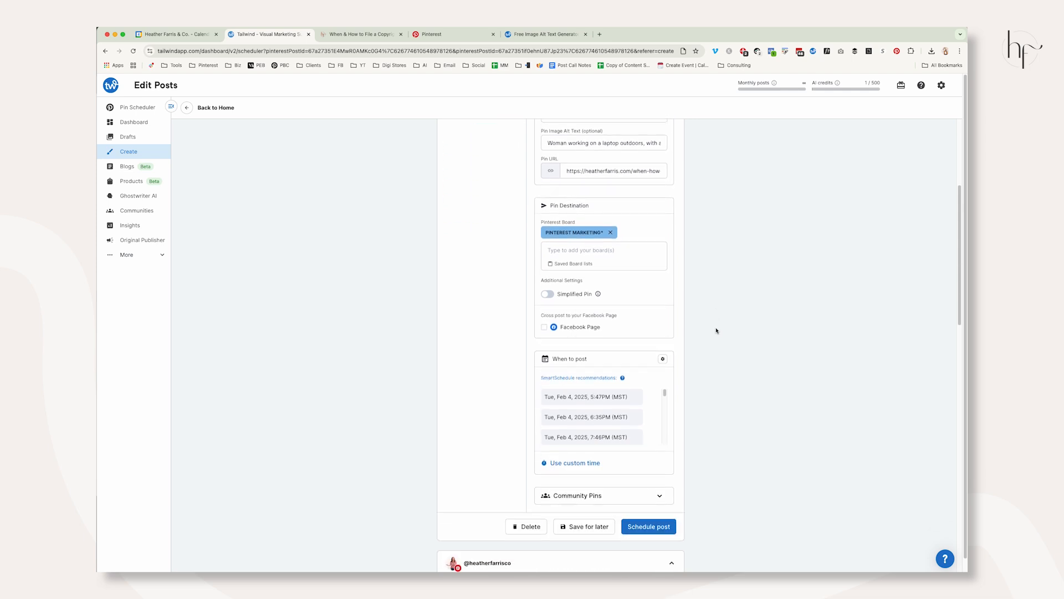
scroll(716, 331, "up", 7)
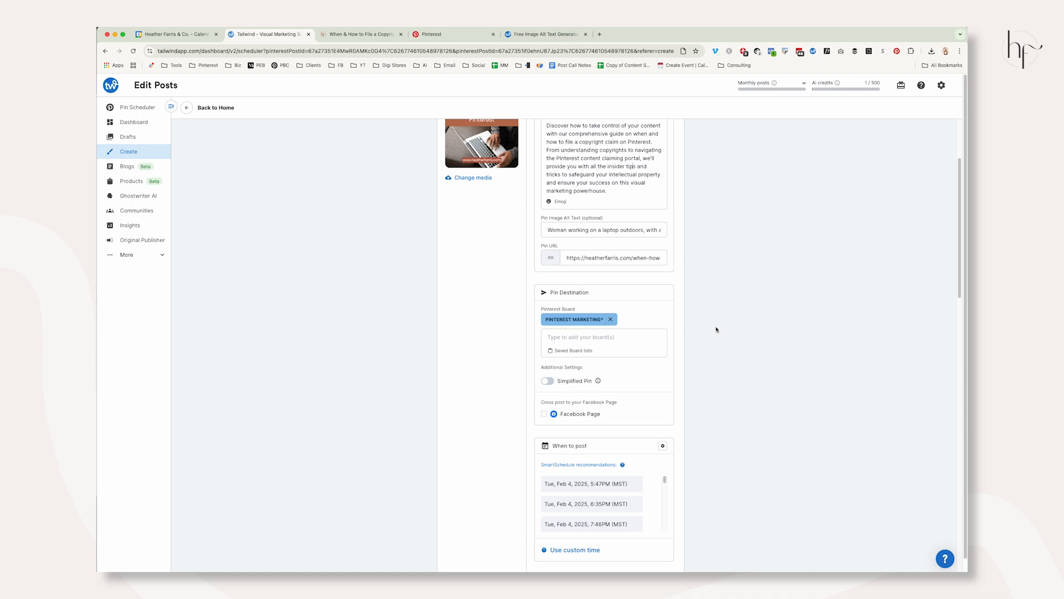
Choose the Tue, Feb 4, 2025, 5:47PM SmartSchedule slot for the first pin and dismiss the account reconnection dialog.
scroll(717, 330, "down", 13)
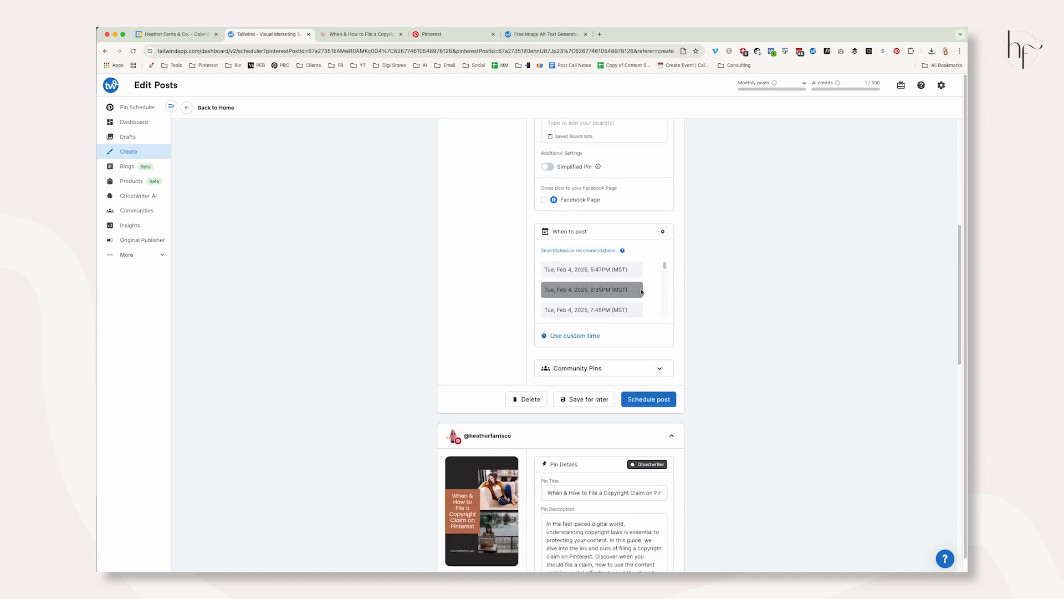
left_click(606, 270)
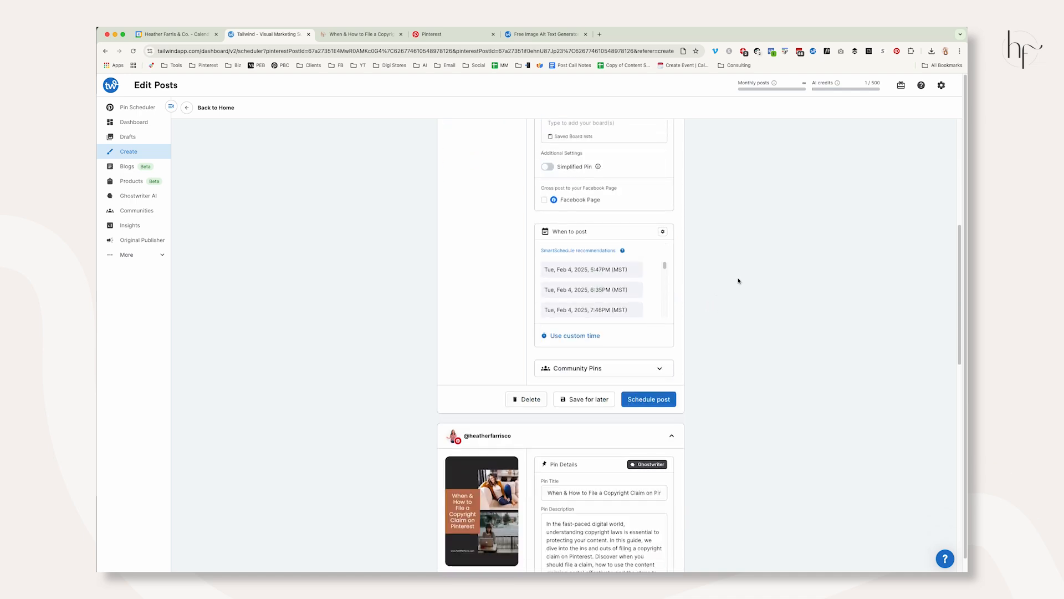
scroll(713, 291, "down", 9)
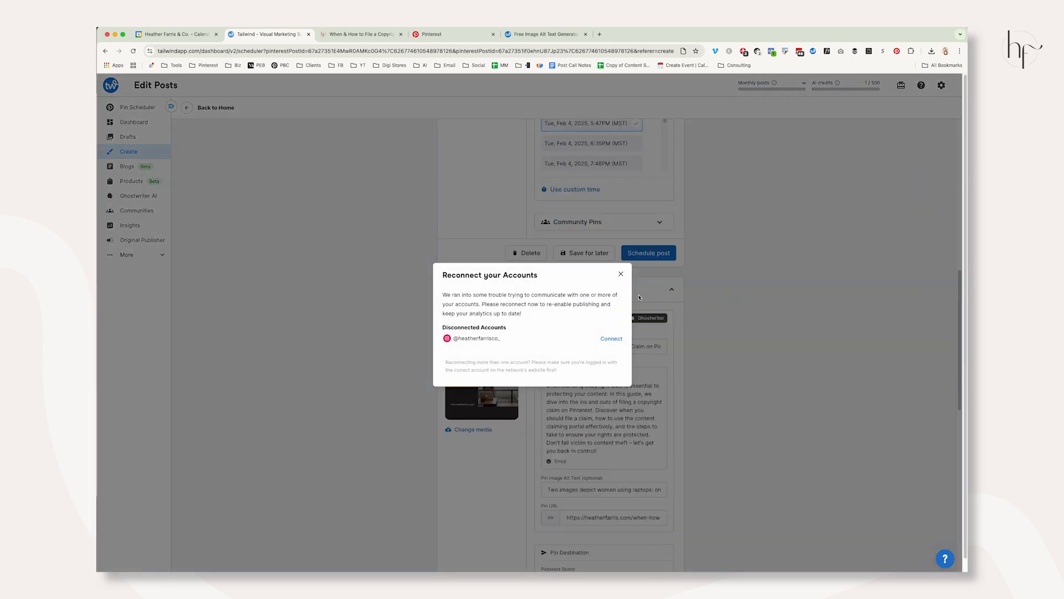
left_click(621, 271)
Check the custom date and time options for the second pin, return to the SmartSchedule timeslots and browse them.
scroll(701, 284, "down", 4)
scroll(701, 283, "down", 6)
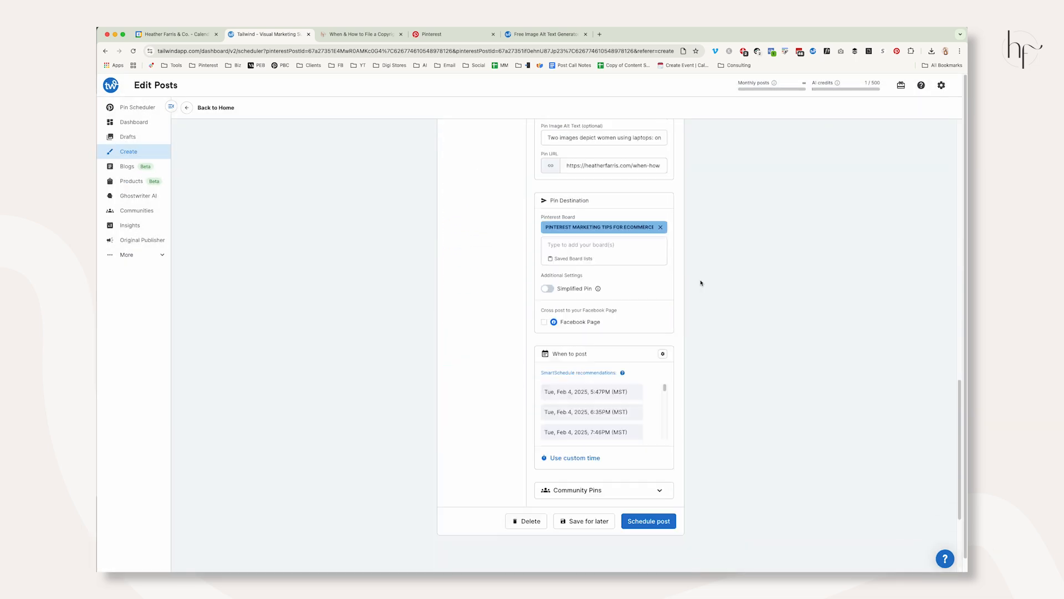
left_click(576, 396)
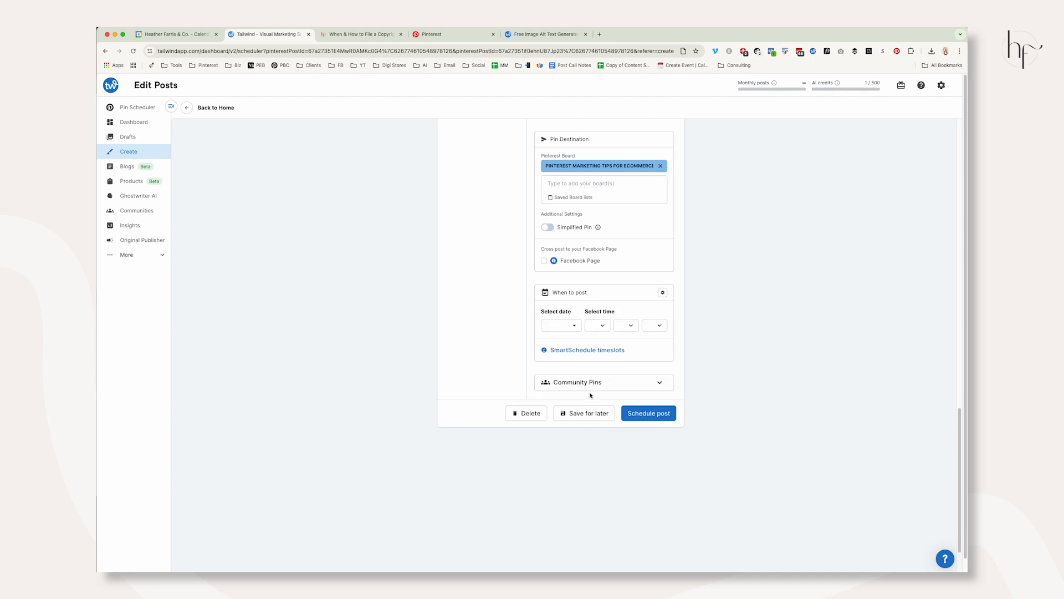
left_click(568, 327)
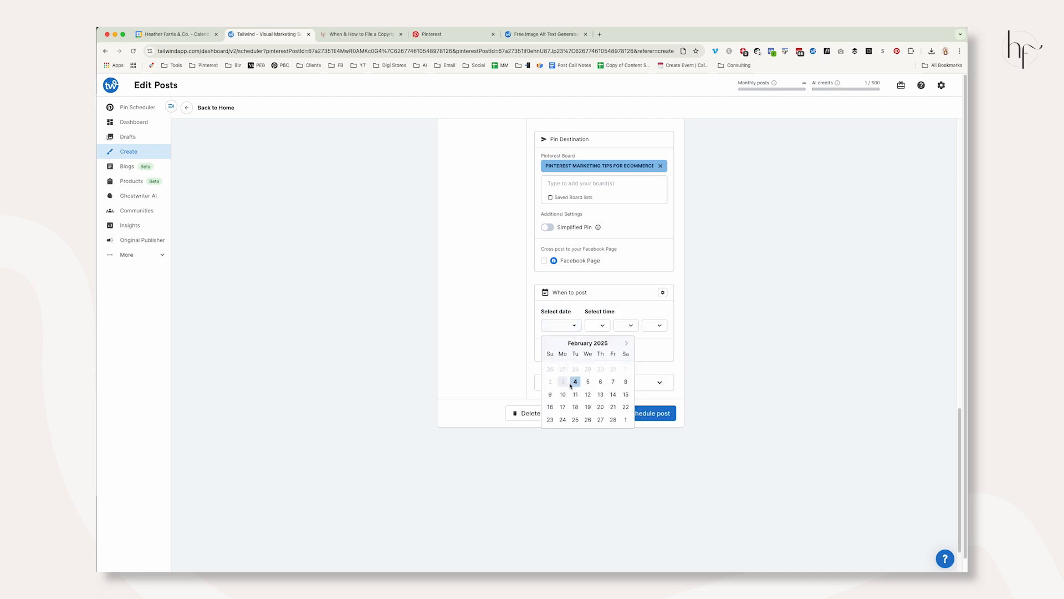
left_click(775, 333)
left_click(608, 351)
scroll(605, 349, "down", 2)
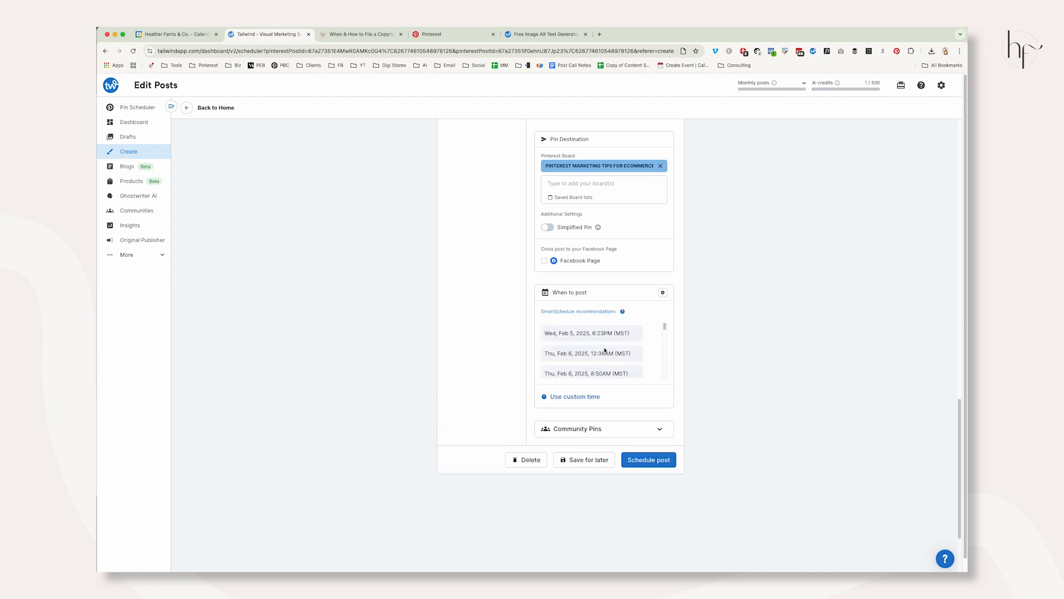
Choose the Tue, Feb 11, 2025, 12:49AM SmartSchedule slot for the second pin, check both pins' settings, and schedule them.
scroll(605, 349, "down", 5)
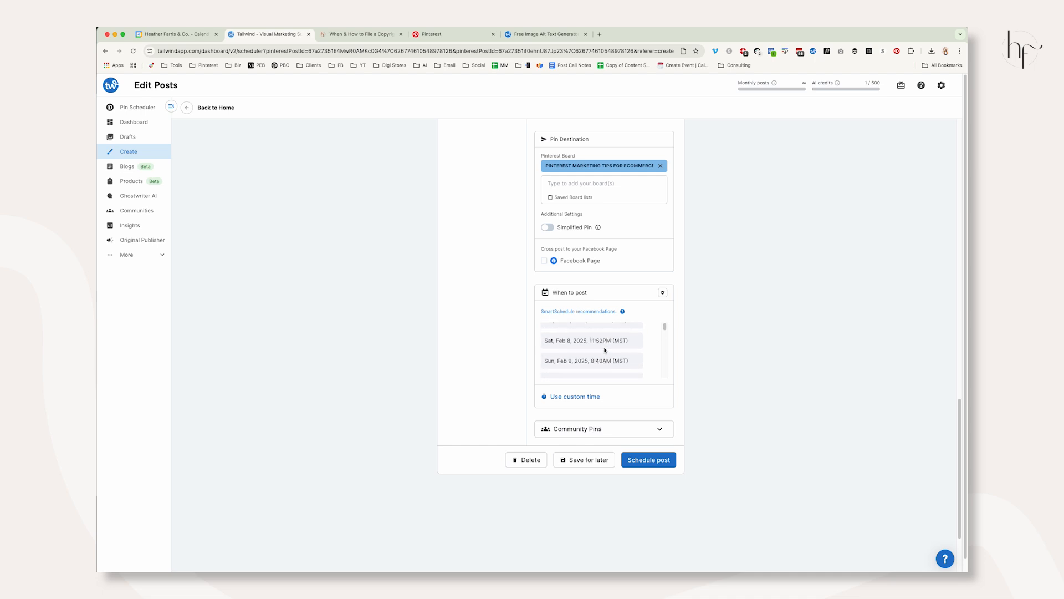
left_click(605, 343)
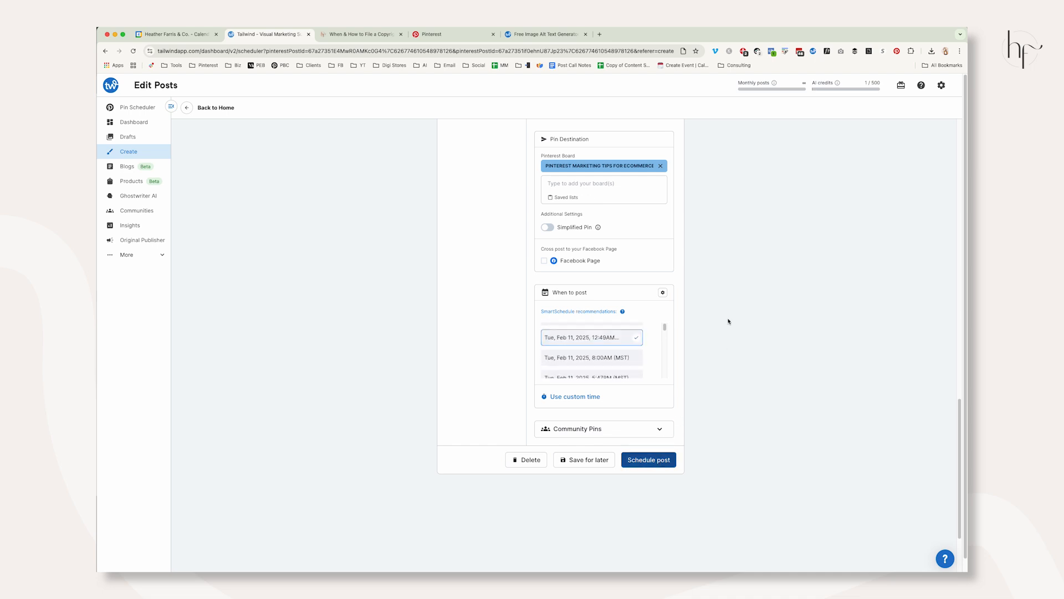
scroll(592, 333, "up", 3)
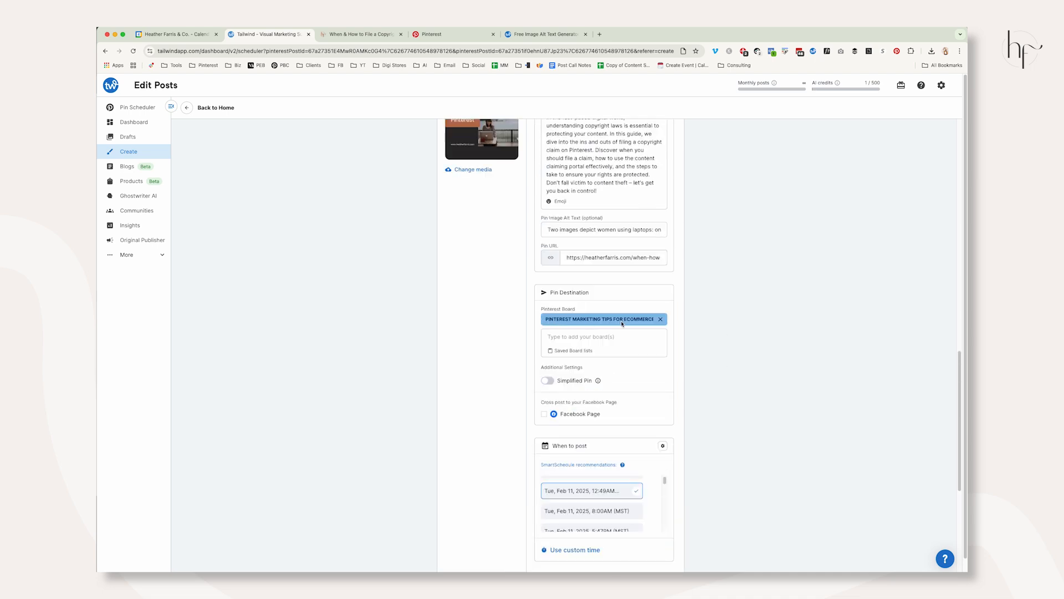
scroll(621, 324, "up", 8)
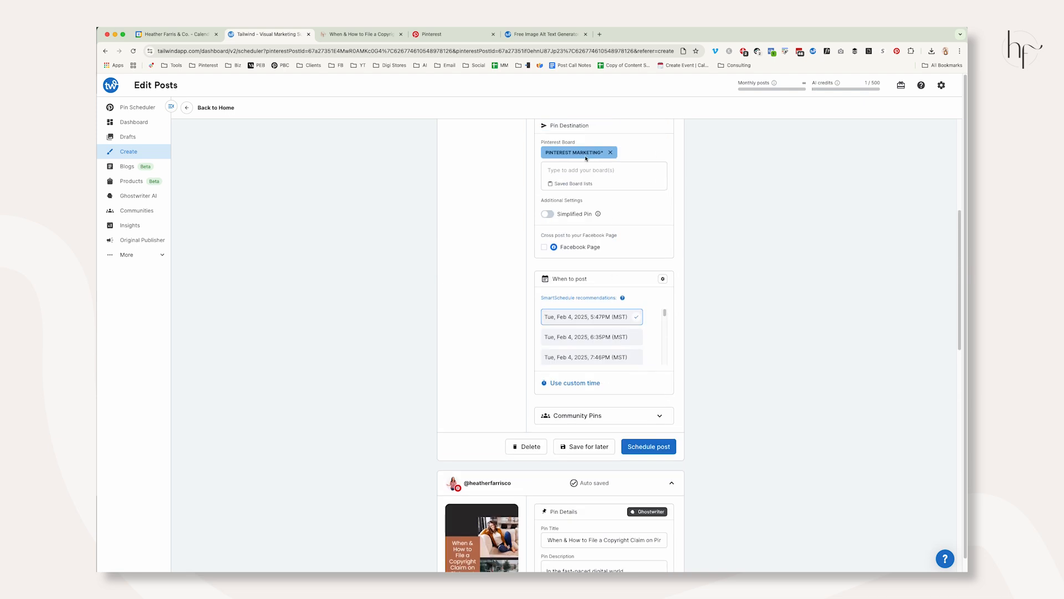
scroll(704, 333, "down", 6)
scroll(721, 305, "up", 2)
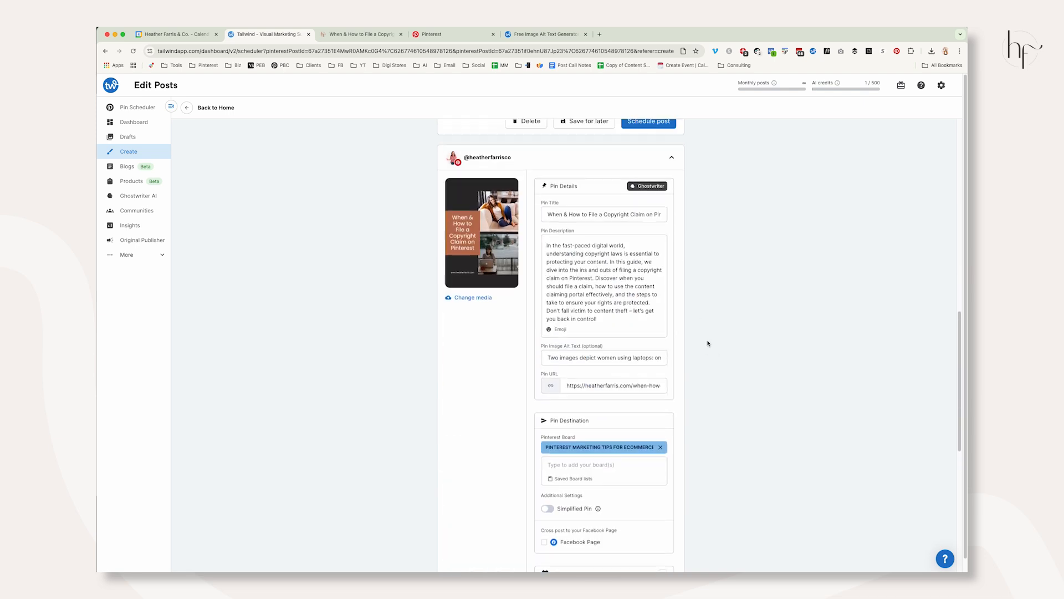
scroll(721, 322, "down", 5)
left_click(651, 386)
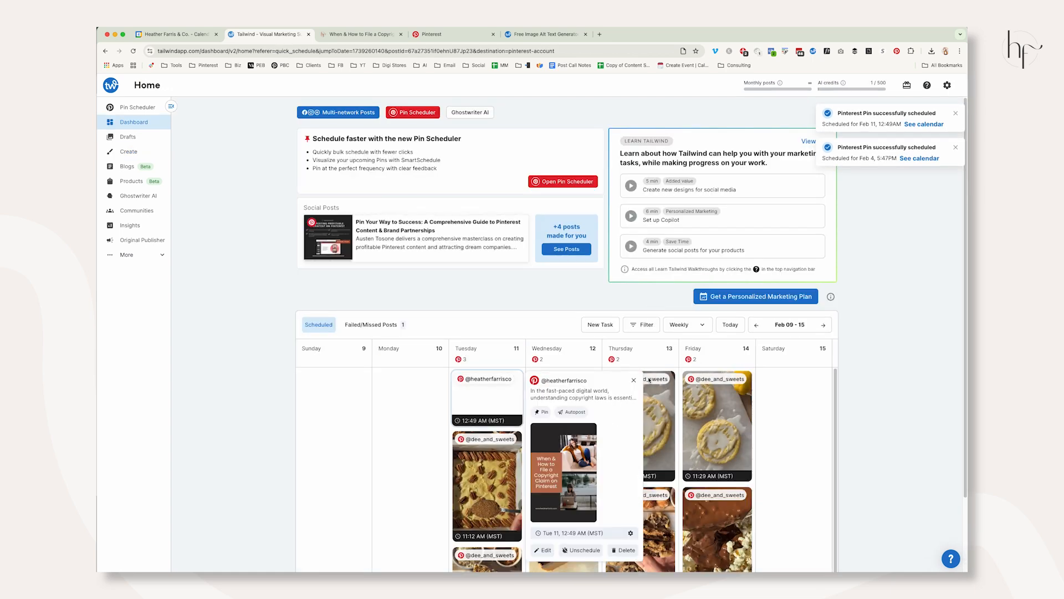
Filter the scheduled posts calendar to show only the Pinterest account the new pins were scheduled on.
left_click(642, 324)
left_click(635, 413)
left_click(780, 412)
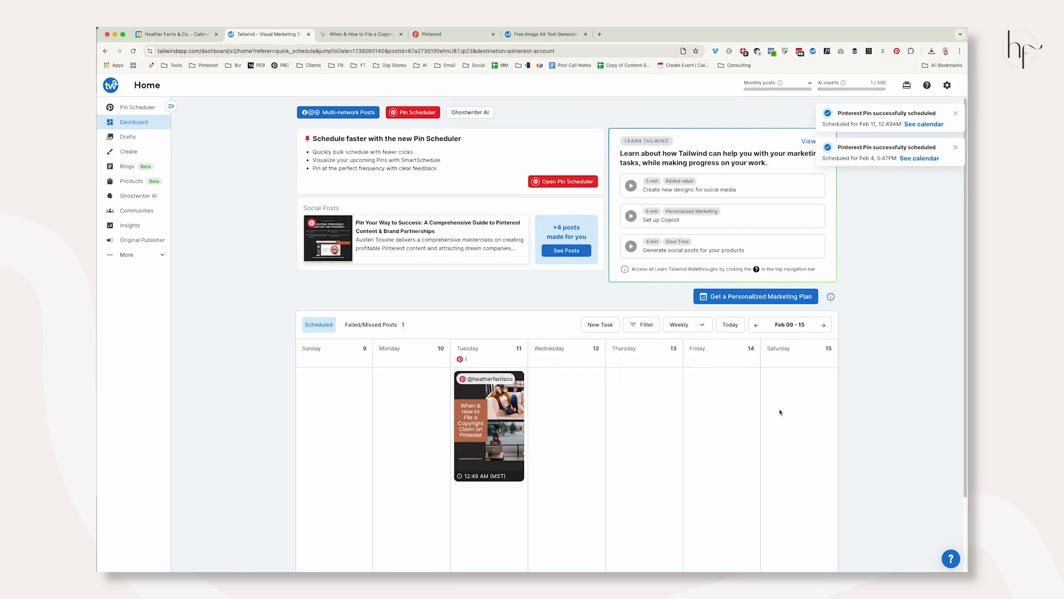
View the pins scheduled for the week of Feb 02 - 08 in the calendar.
scroll(766, 404, "down", 2)
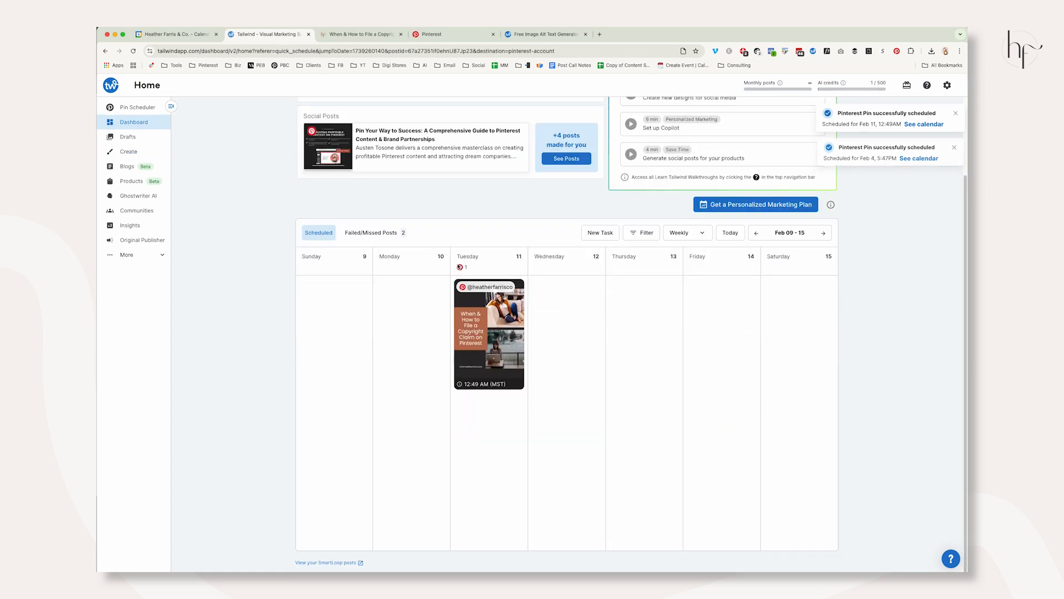
left_click(757, 234)
scroll(567, 458, "down", 2)
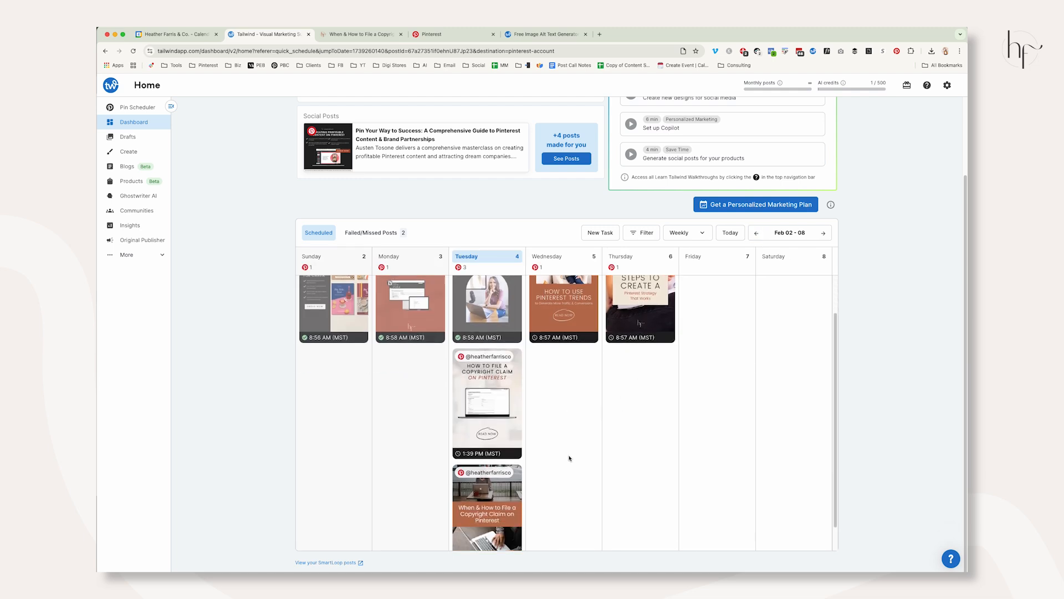
scroll(565, 443, "up", 3)
left_click(236, 220)
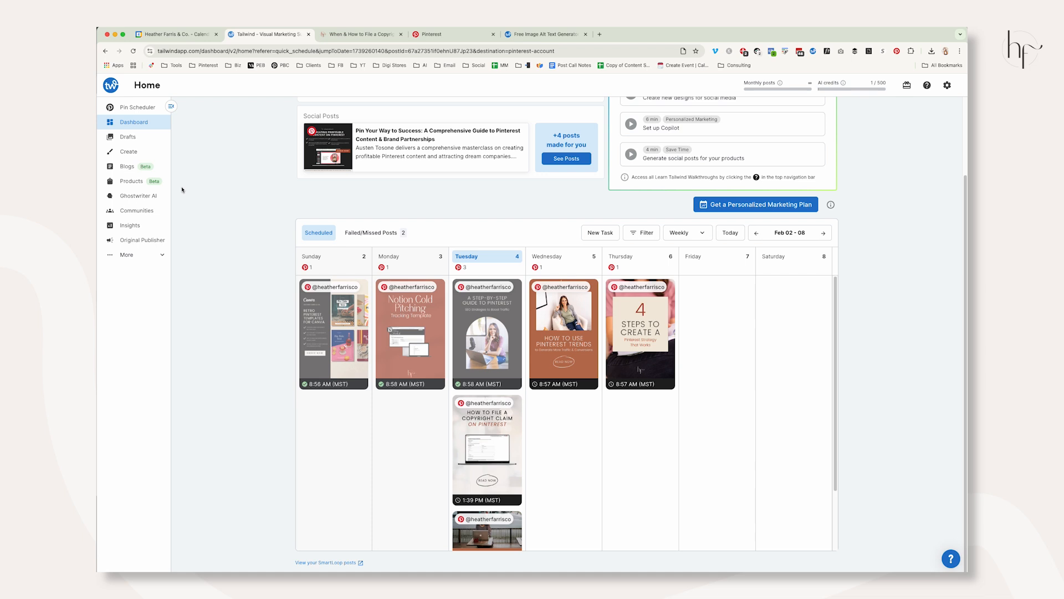
Open the blog dashboard and try selecting the first three blog posts, leaving none of them selected.
left_click(128, 168)
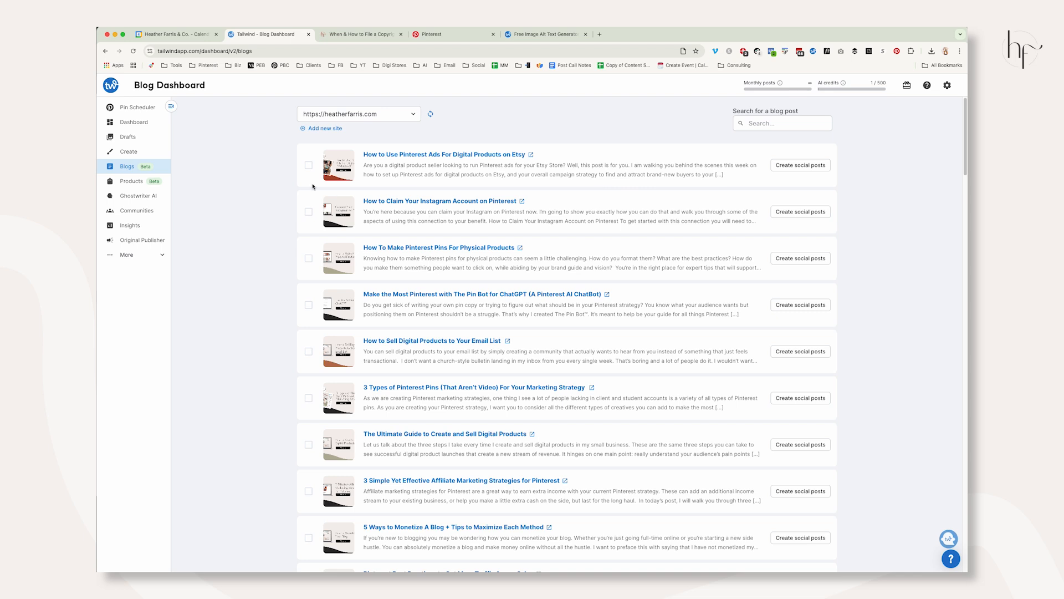
left_click(309, 165)
left_click(309, 212)
left_click(309, 258)
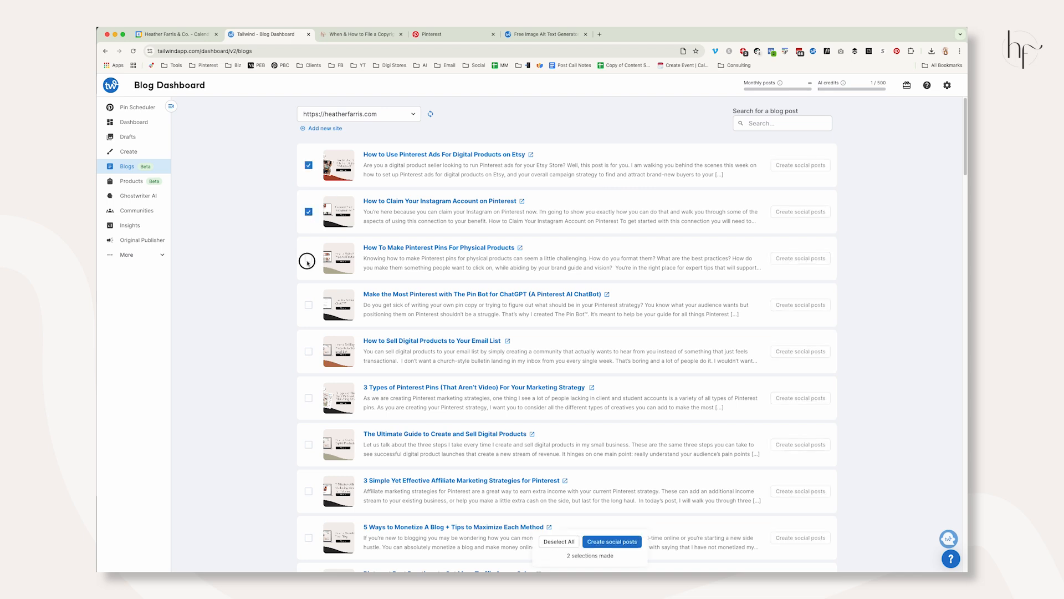
left_click(309, 259)
left_click(309, 212)
left_click(308, 166)
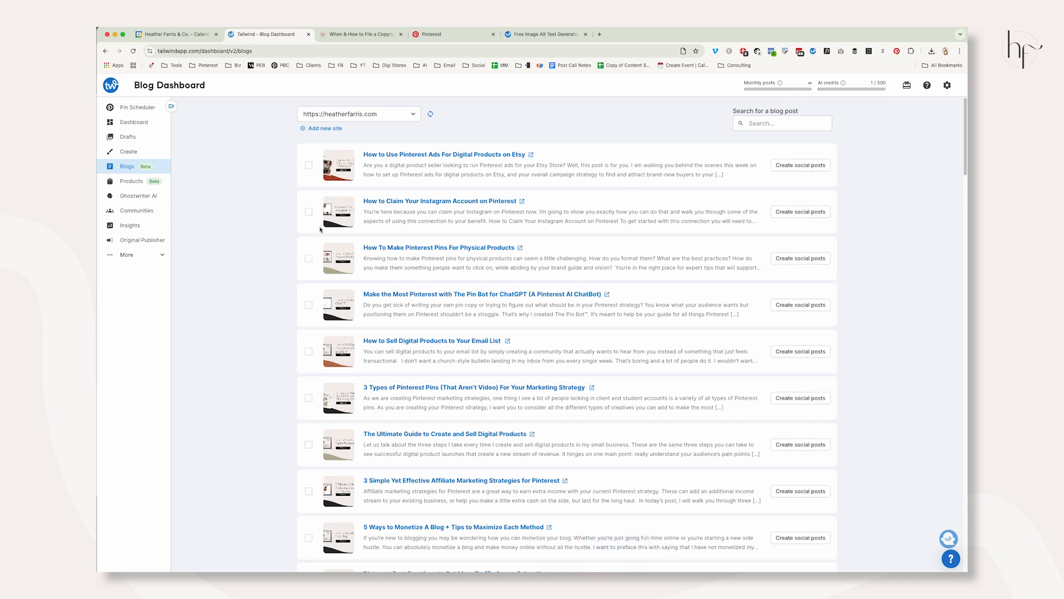
Create Made for You social posts from "How to Claim Your Instagram Account on Pinterest", using the portrait photo at the end of its image choices.
left_click(798, 211)
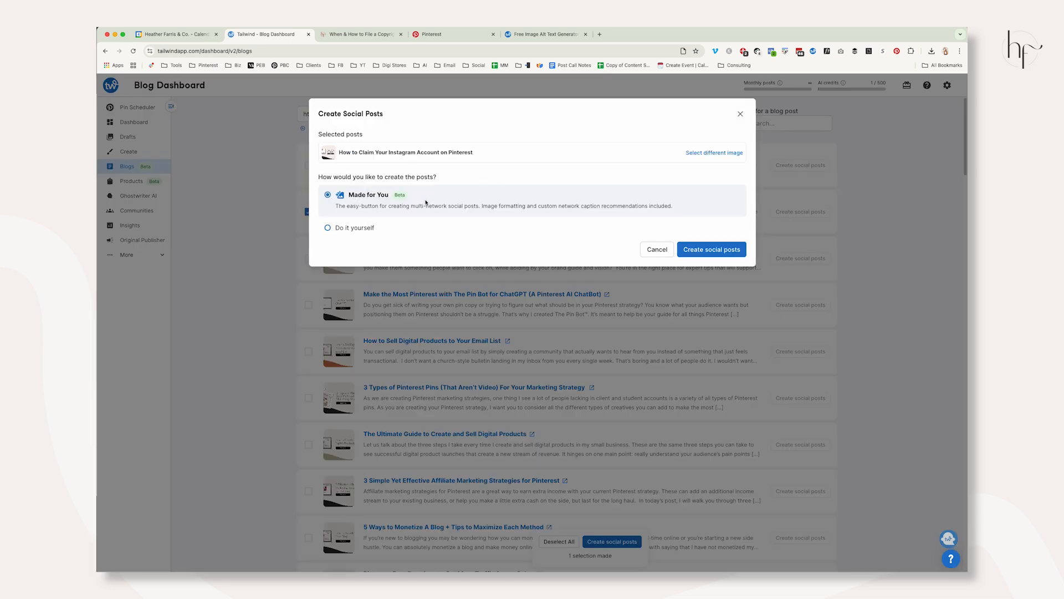
left_click(718, 156)
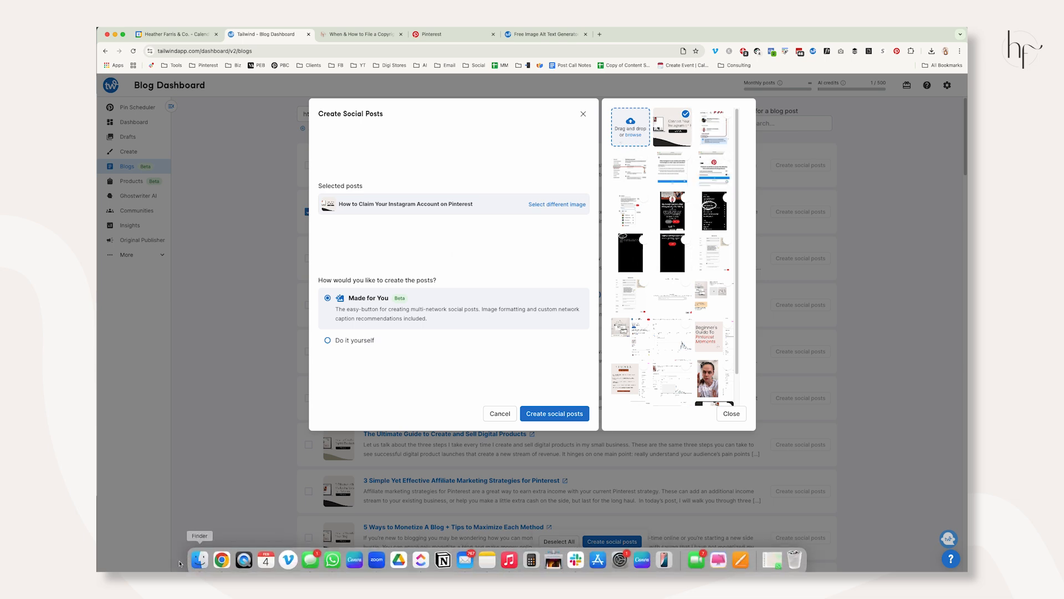
left_click(628, 128)
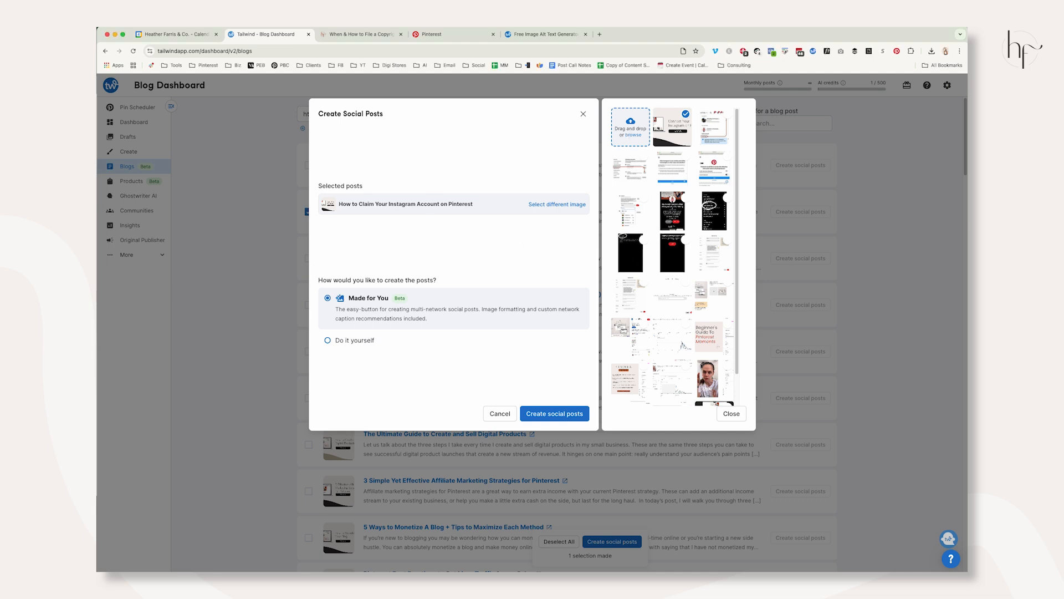
left_click_drag(569, 191, 637, 132)
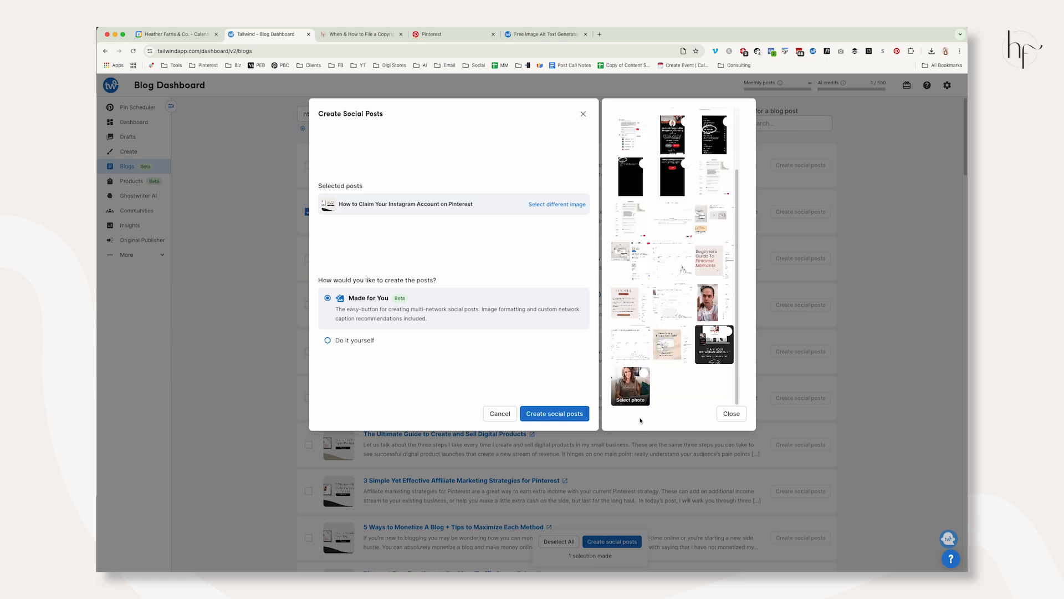
left_click(631, 388)
scroll(674, 222, "up", 2)
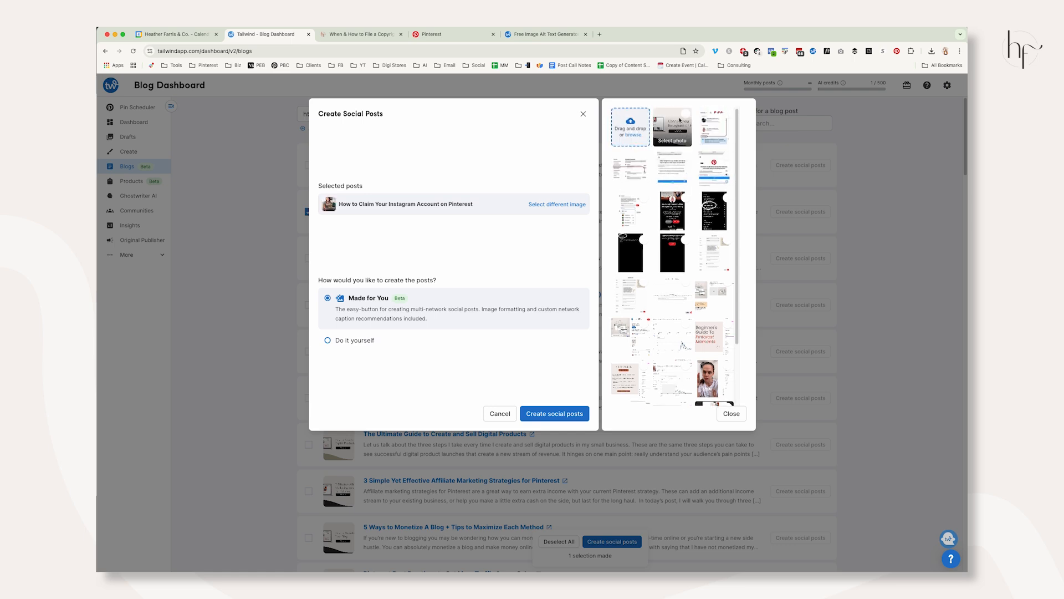
left_click(557, 418)
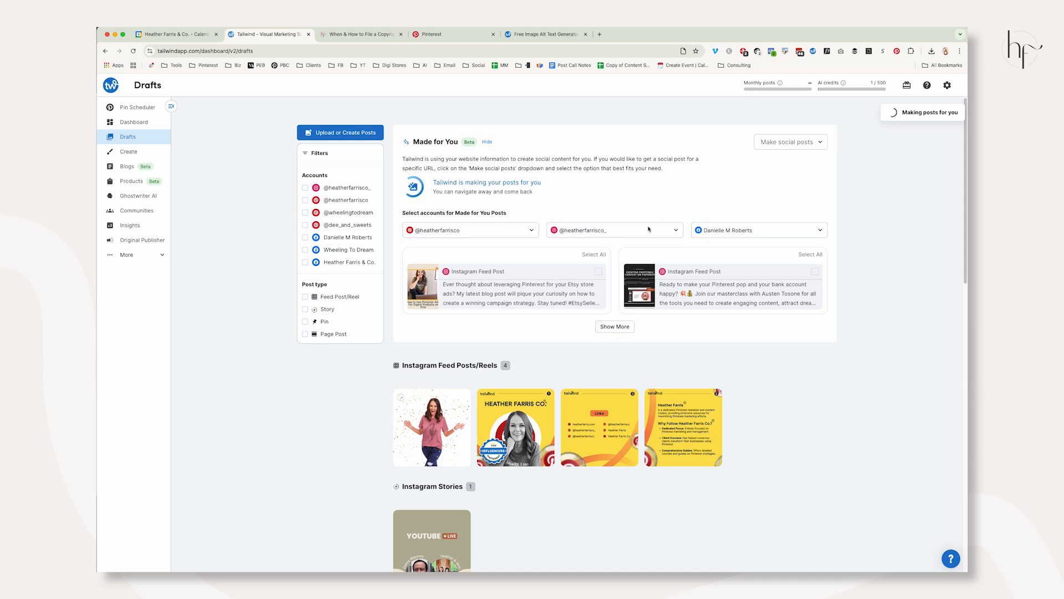
Set the Facebook account for Made for You posts to Heather Farris & Co. and open the generated Pinterest pin for editing.
left_click(770, 231)
left_click(737, 276)
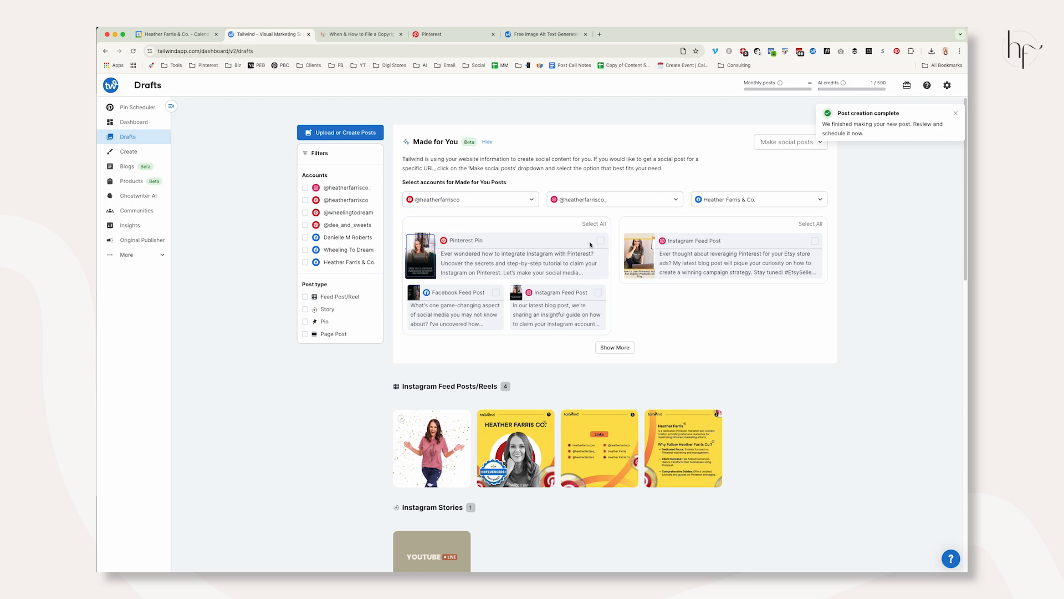
left_click(599, 240)
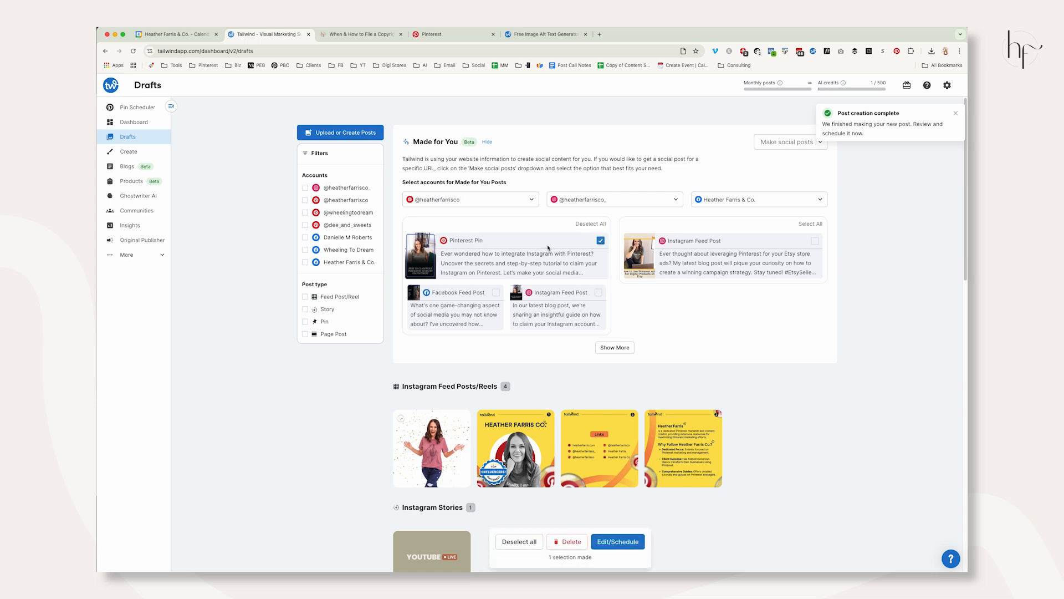
left_click(618, 541)
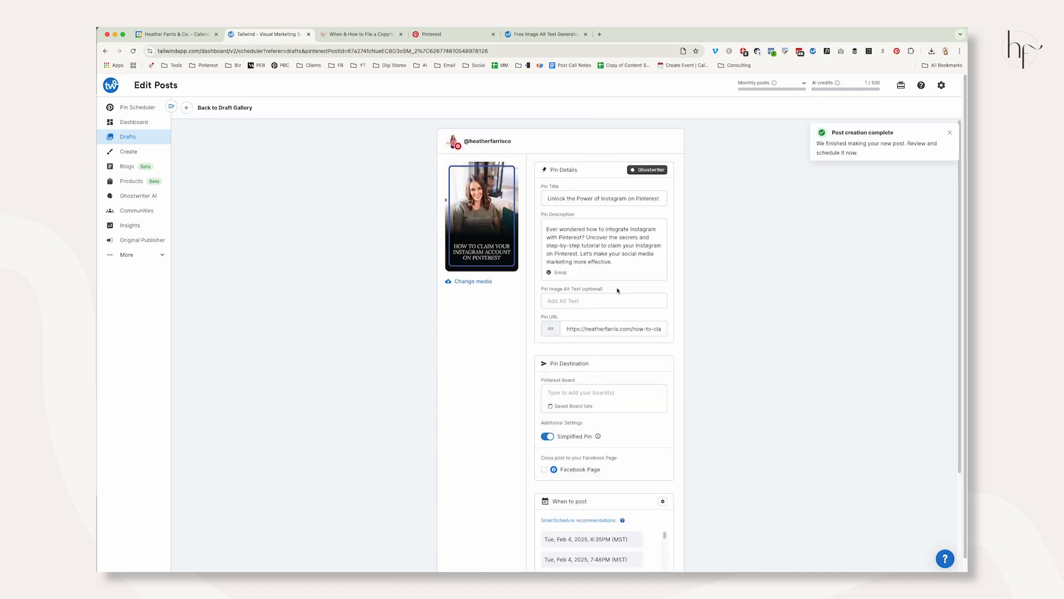
Review the generated pin's details and destination settings, and preview its image enlarged.
scroll(729, 285, "down", 3)
scroll(729, 284, "up", 3)
left_click(504, 237)
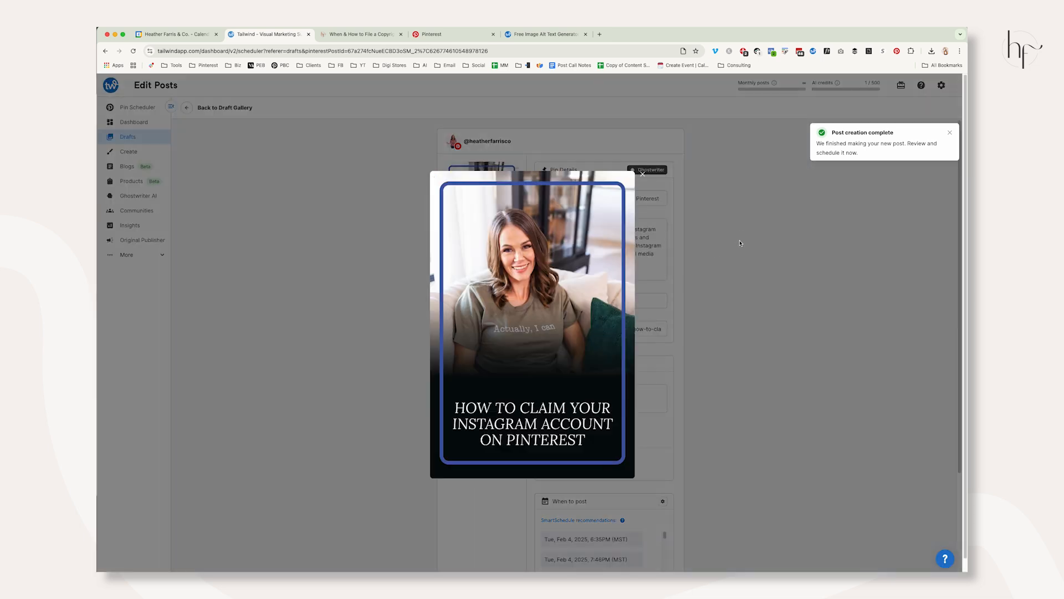
left_click(738, 243)
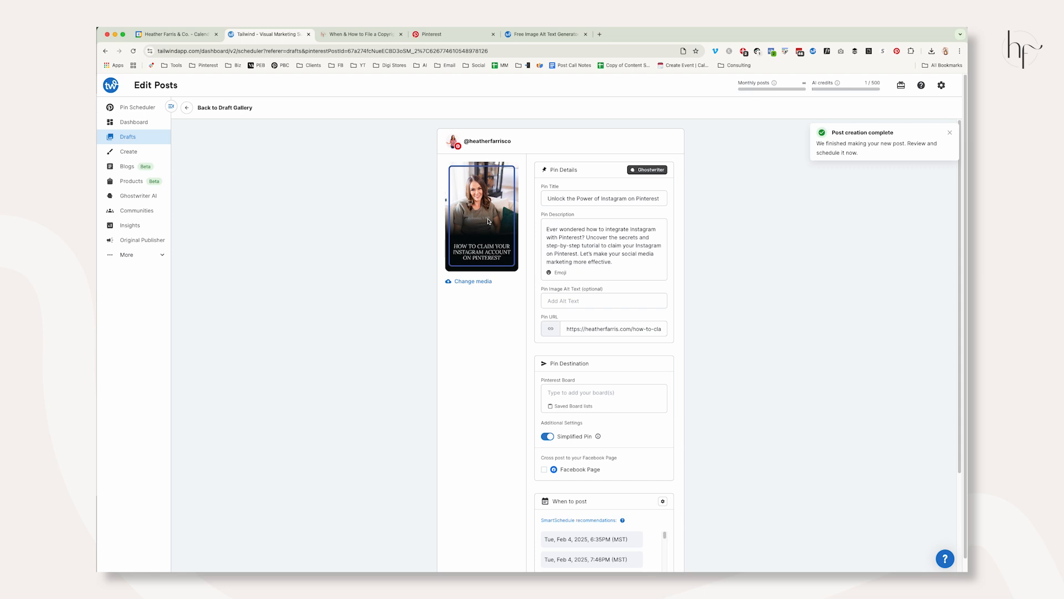
Start social posts for the blog post "How To Make Pinterest Pins For Physical Products" using the Do it yourself option.
left_click(131, 166)
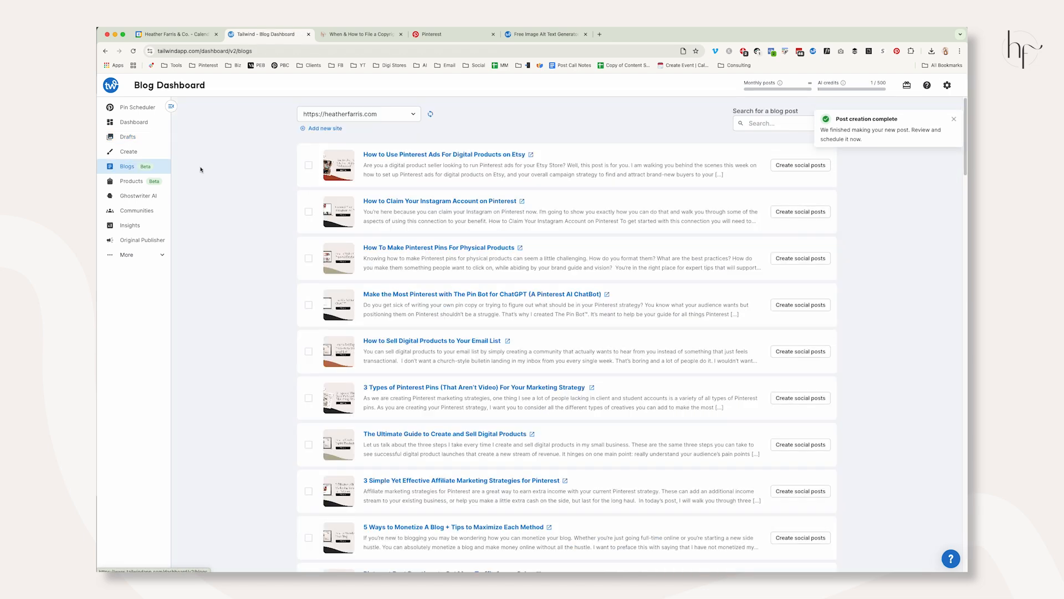
left_click(308, 258)
left_click(612, 541)
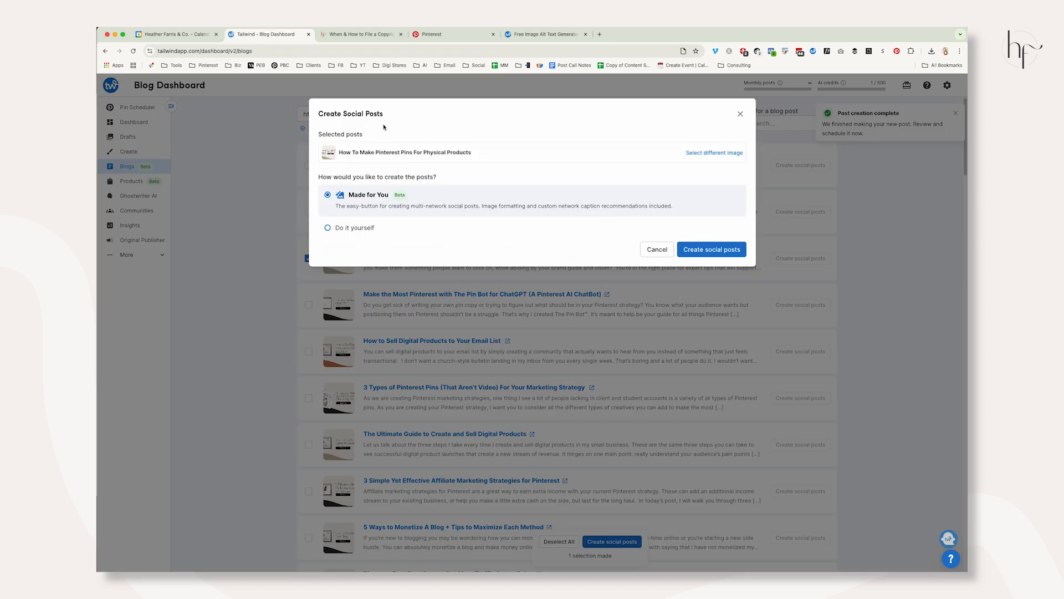
left_click(367, 229)
left_click(701, 250)
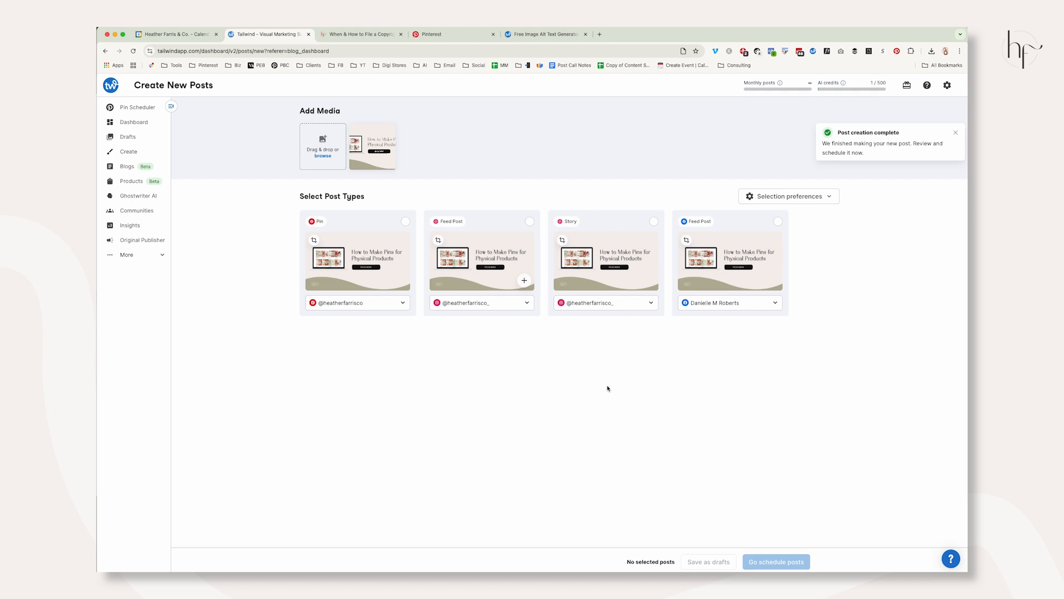
Load the "When & How to File a Copyright Claim on Pinterest" post's URL as the site photo source for the favorite pin designs in Tailwind Create.
left_click(137, 152)
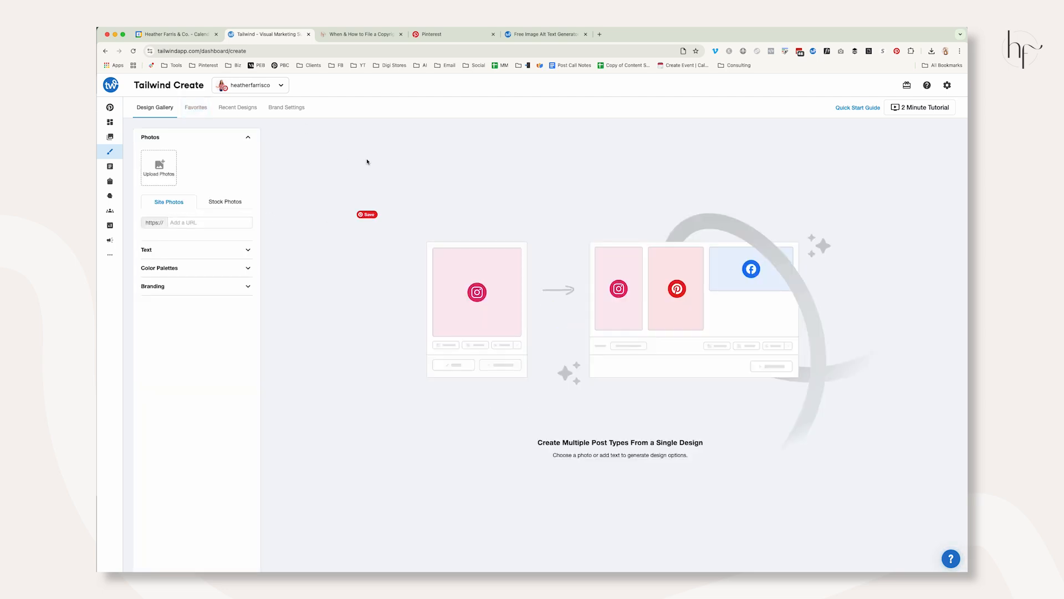
left_click(200, 110)
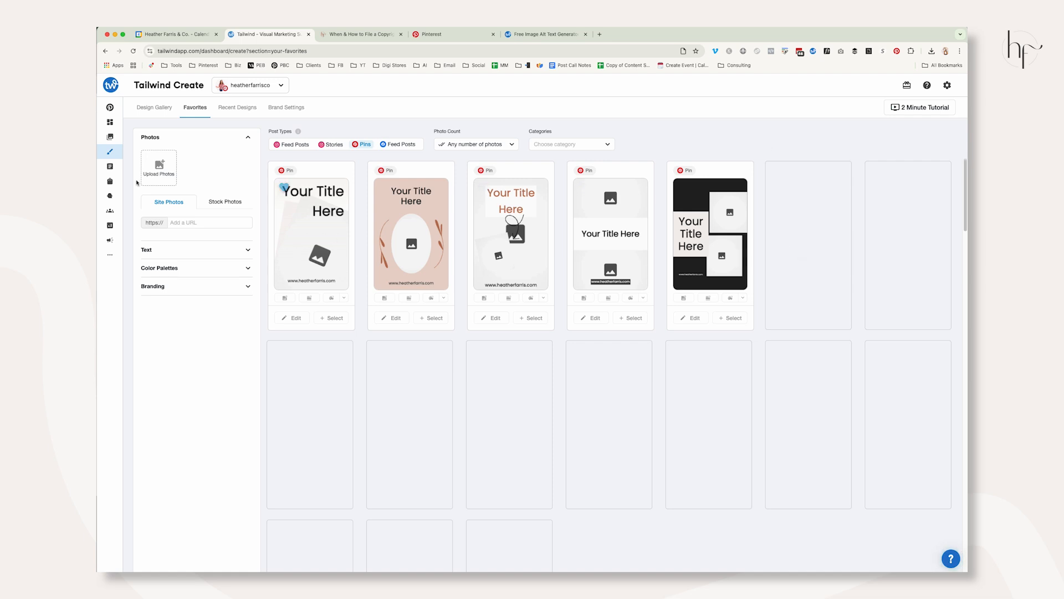
left_click(198, 223)
left_click(365, 34)
left_click(355, 54)
key("super+c")
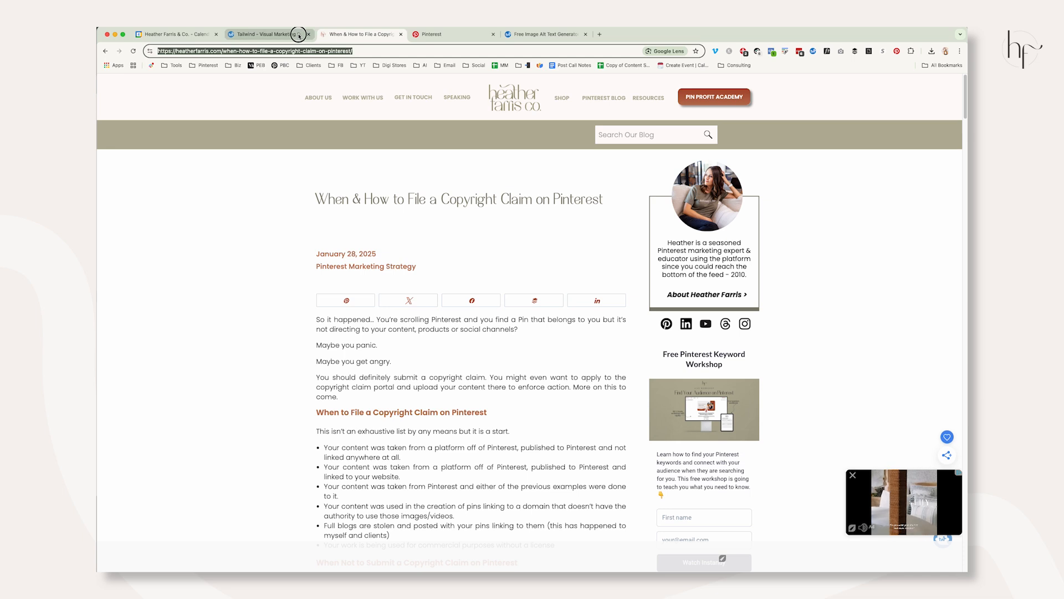
left_click(266, 34)
left_click(217, 222)
key("super+v")
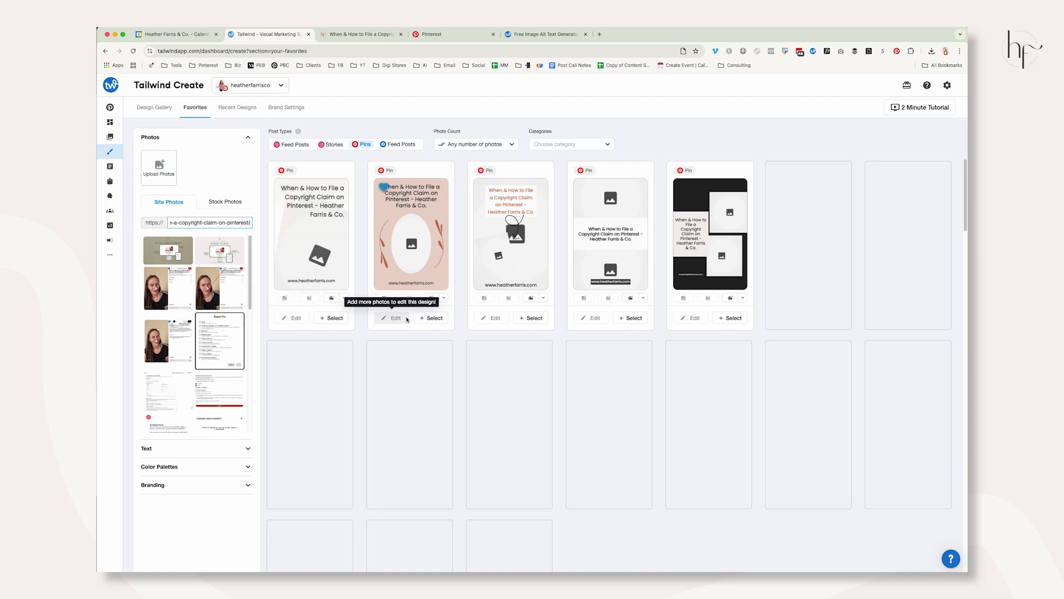
Switch from the favorite designs to the full design gallery for the same blog post.
left_click(418, 253)
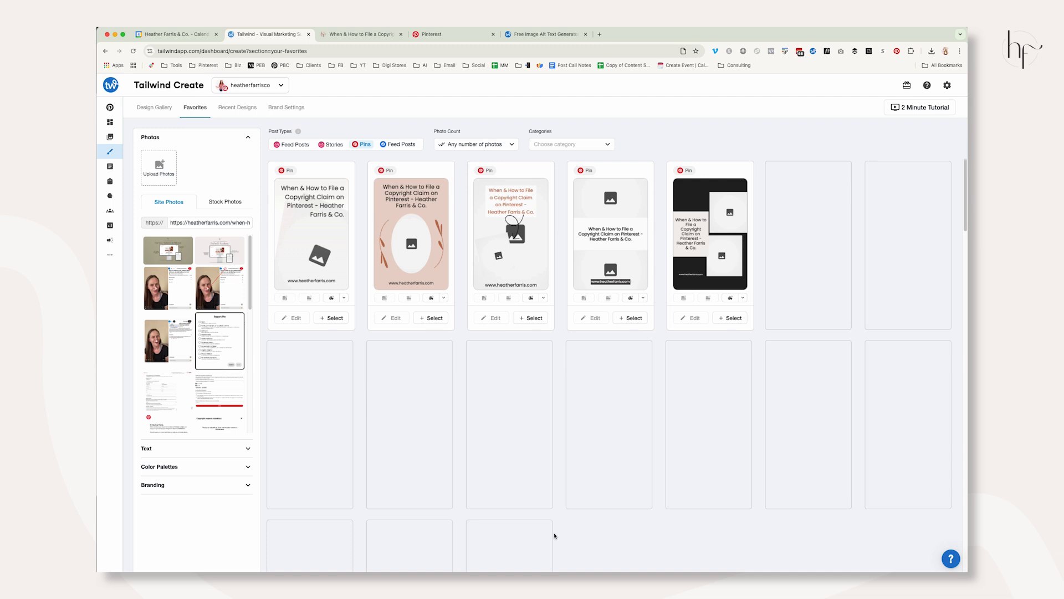
left_click(141, 107)
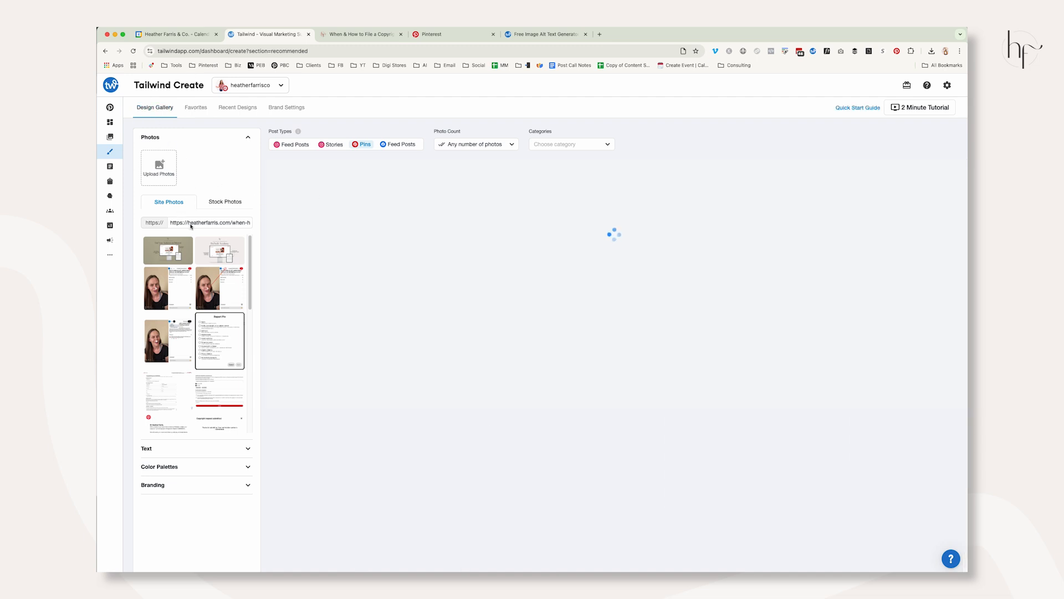